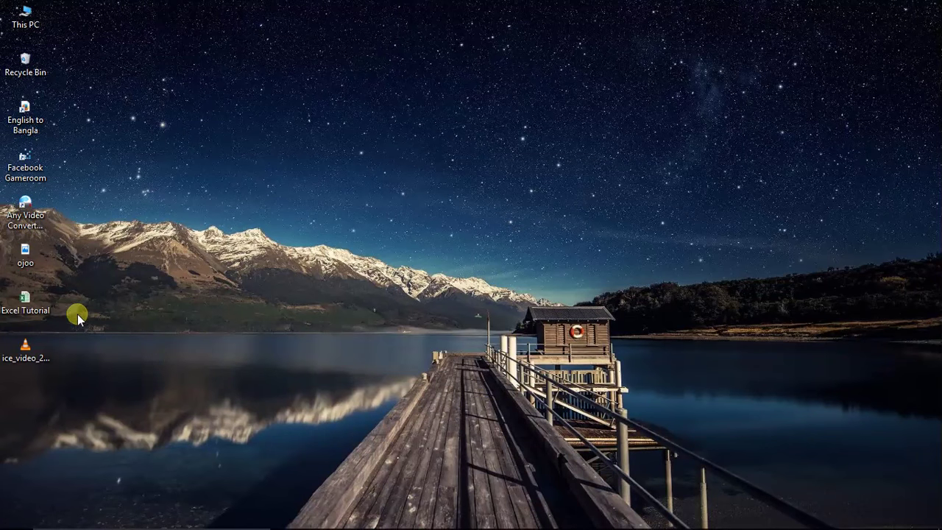
Open the Excel Tutorial workbook from its desktop icon
double_click(26, 303)
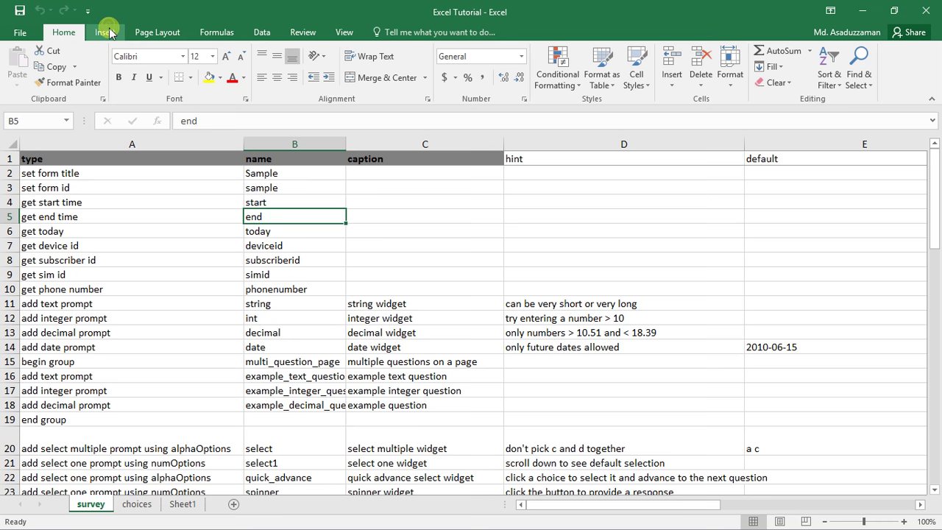
Look over the Page Layout and Formulas ribbon tabs, then switch to the blank Sheet1
scroll(180, 35, "down", 1)
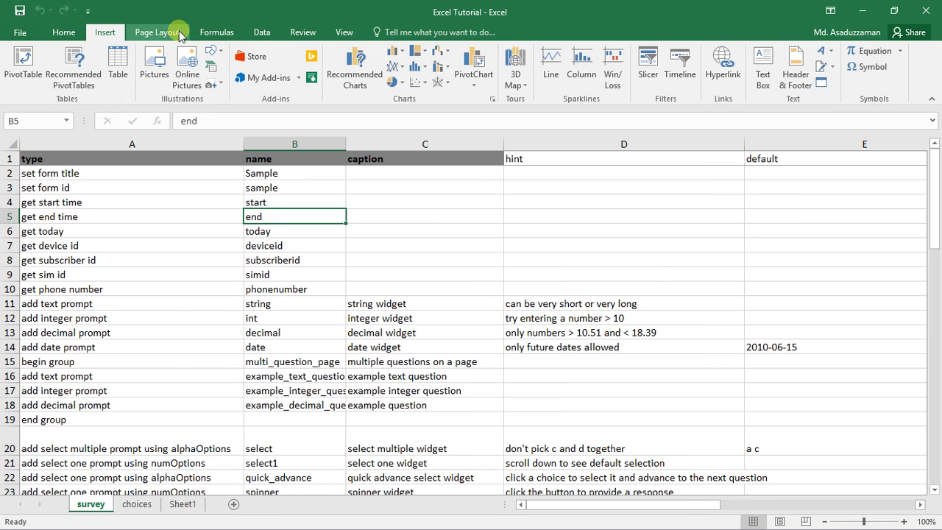
left_click(180, 35)
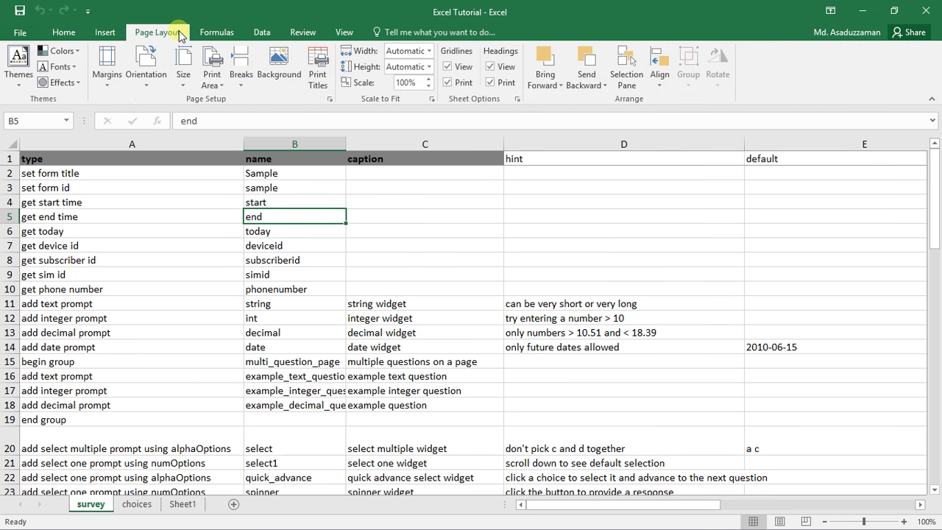
left_click(222, 35)
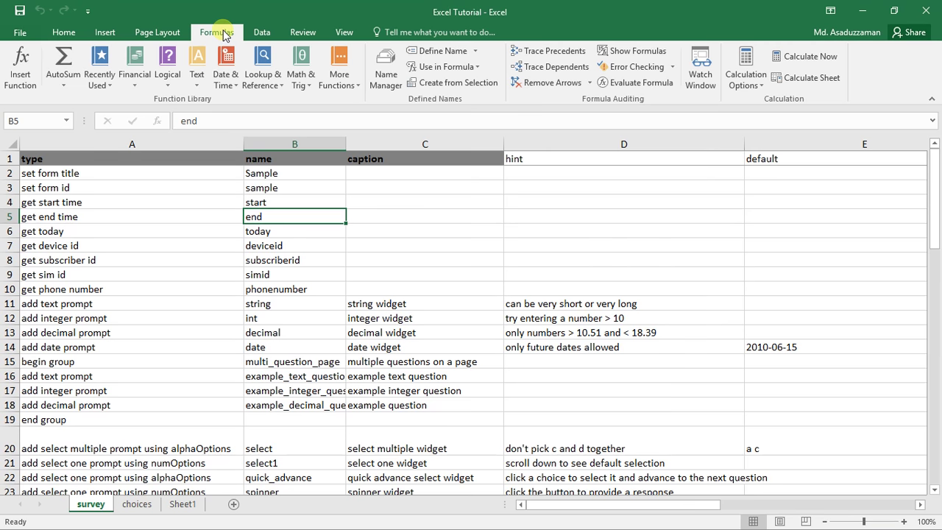
left_click(182, 503)
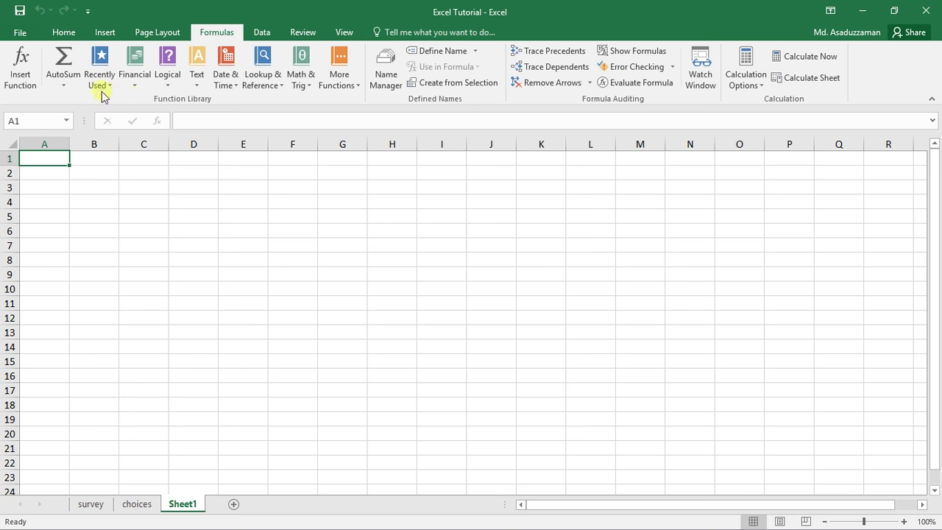
left_click(63, 92)
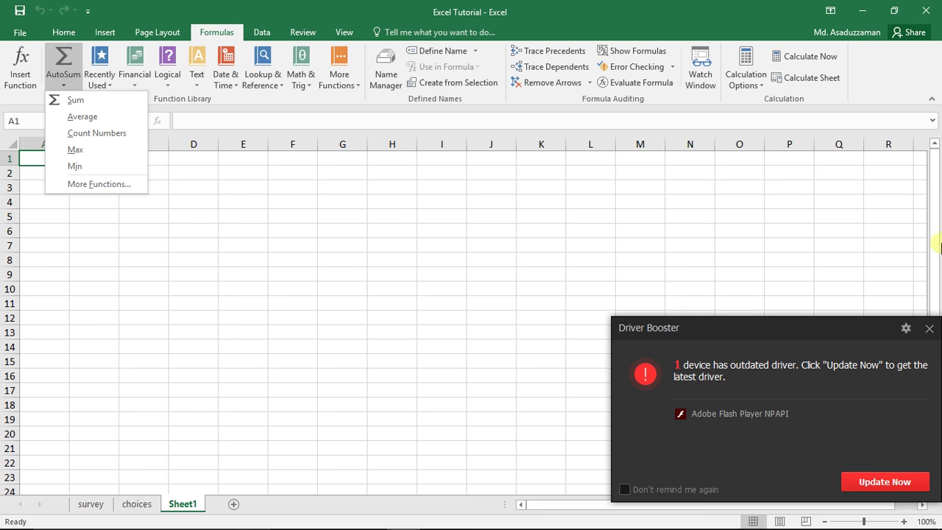
left_click(929, 328)
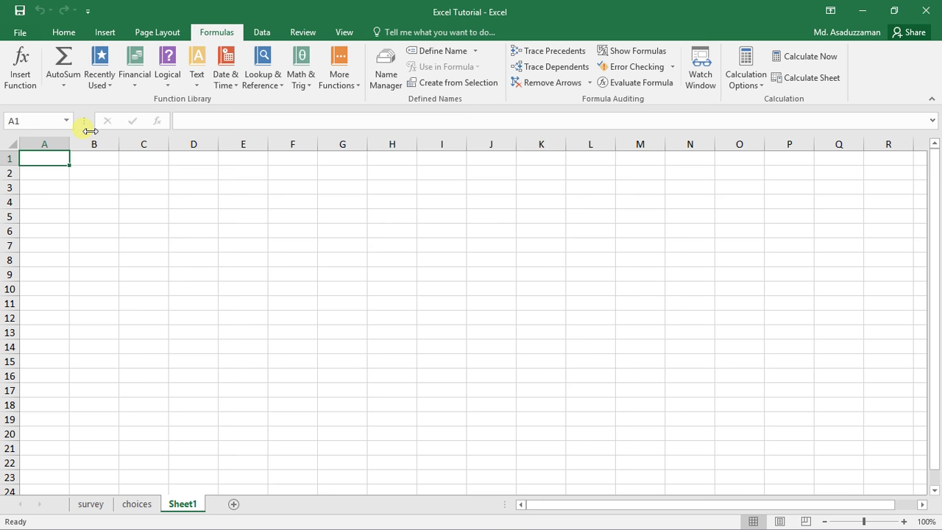
Enter 4, 6, 8, 9, 6, 44 and 5 into A1:A7
type("4")
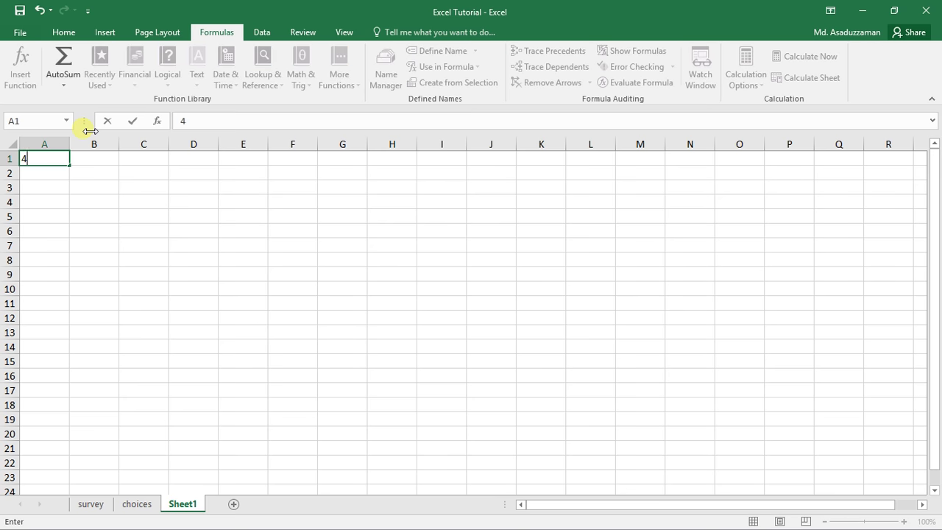
key("Return")
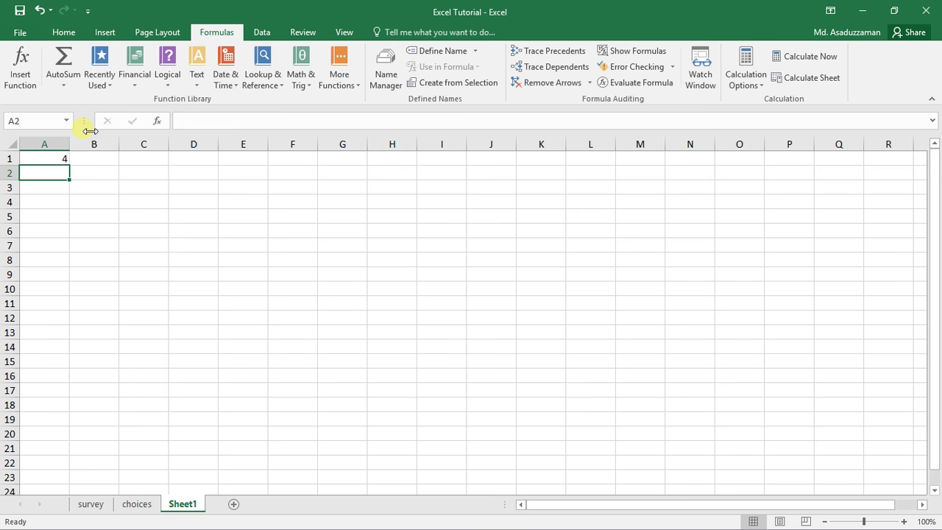
type("6")
key("Return")
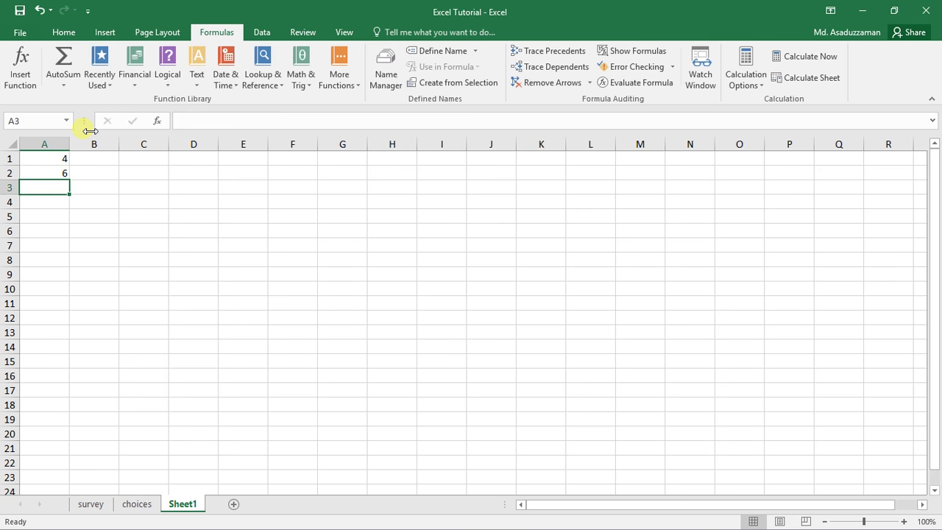
type("8")
key("Return")
type("9")
key("Return")
type("6")
key("Return")
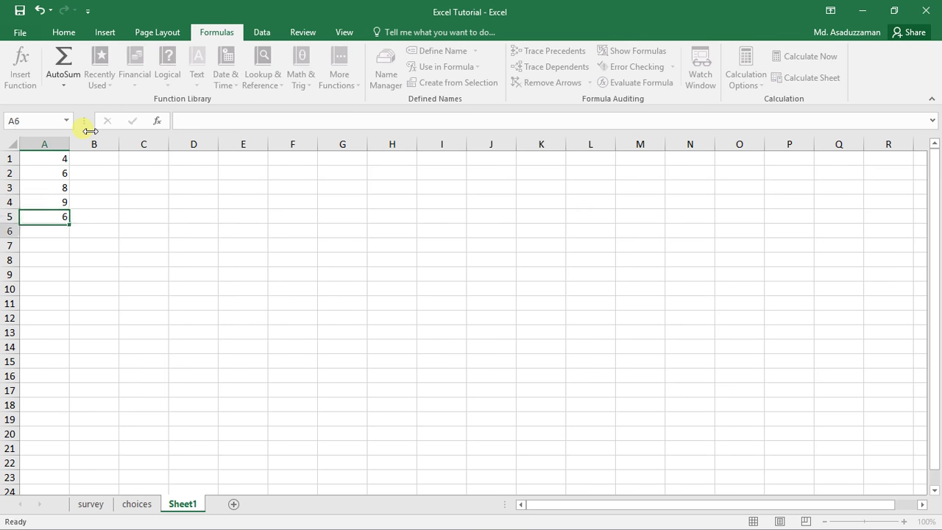
type("44")
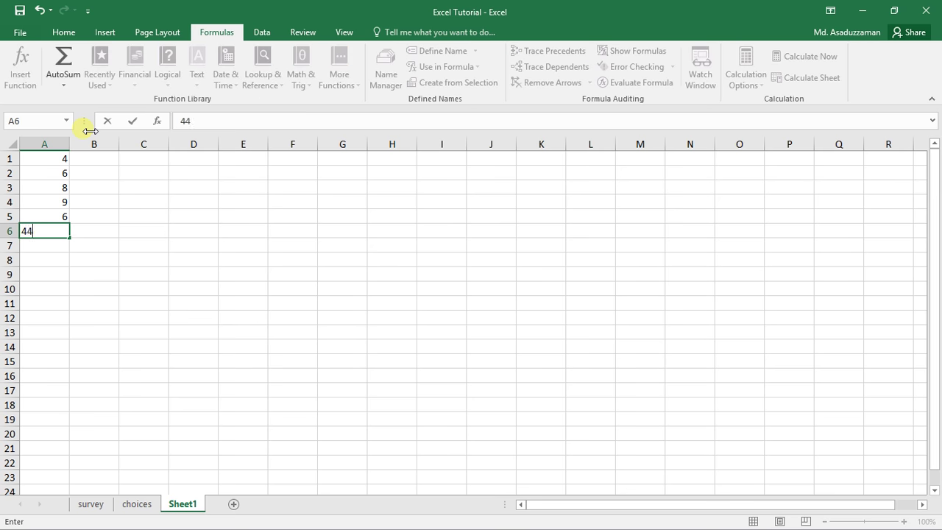
key("Return")
type("5")
key("Return")
Enter 666, 6, 6, 6, 6, 63, 4 and 4 into A8:A15
type("666")
key("Return")
type("6 6 6 6")
key("Return")
type("63")
key("Return")
type("4")
key("Return")
type("4")
key("Return")
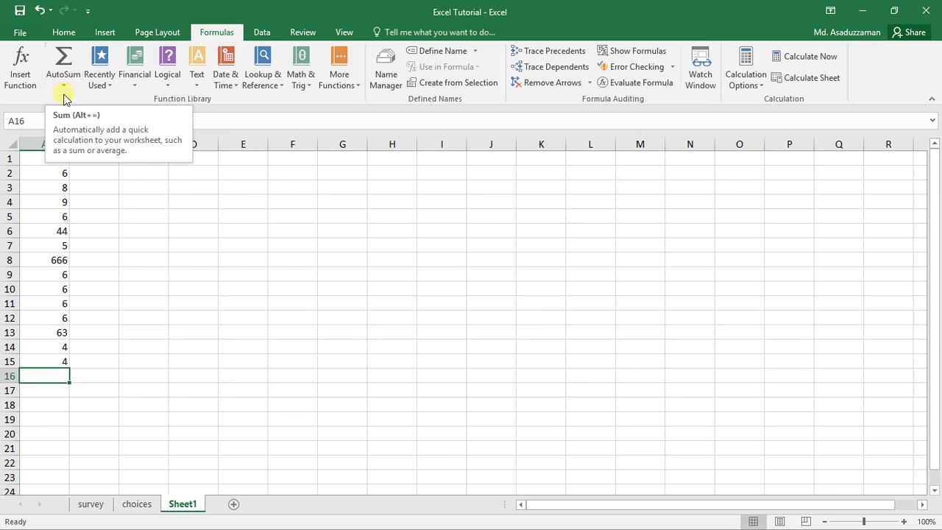
left_click(64, 86)
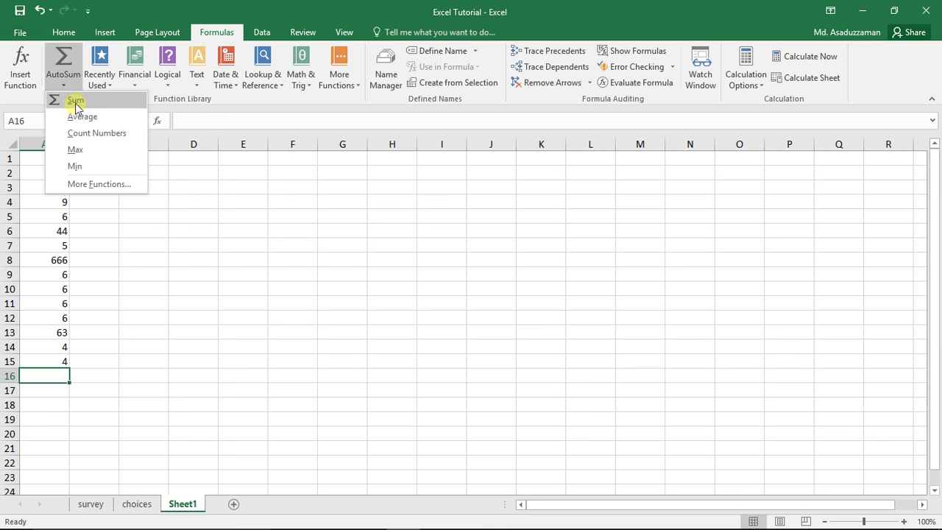
left_click(76, 103)
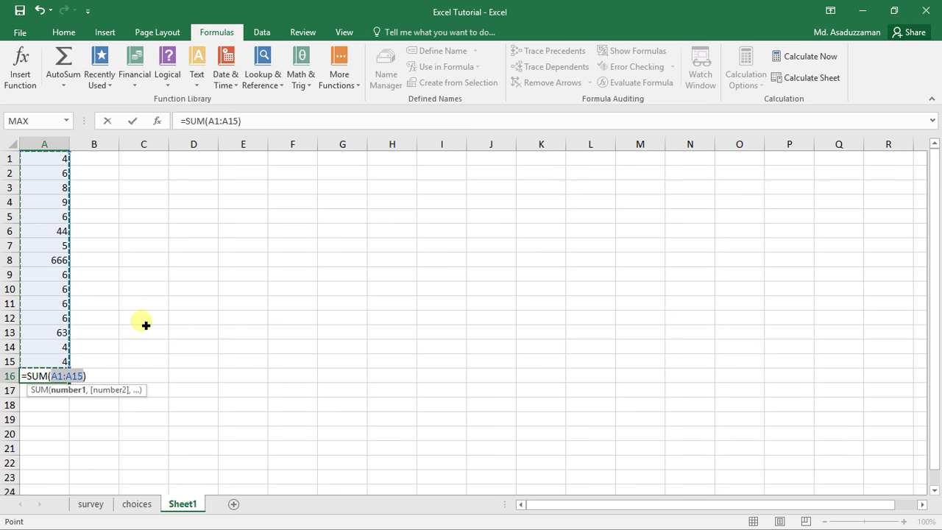
key("Return")
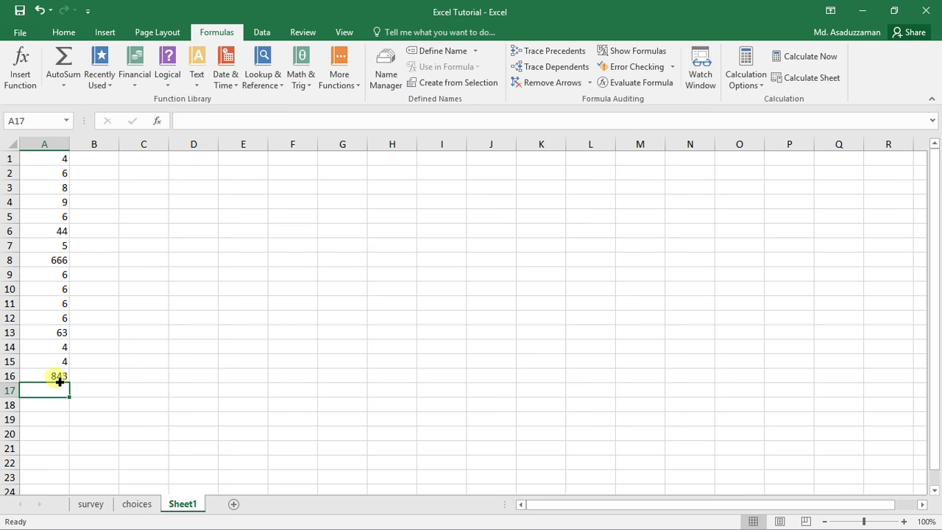
left_click(59, 377)
key("Delete")
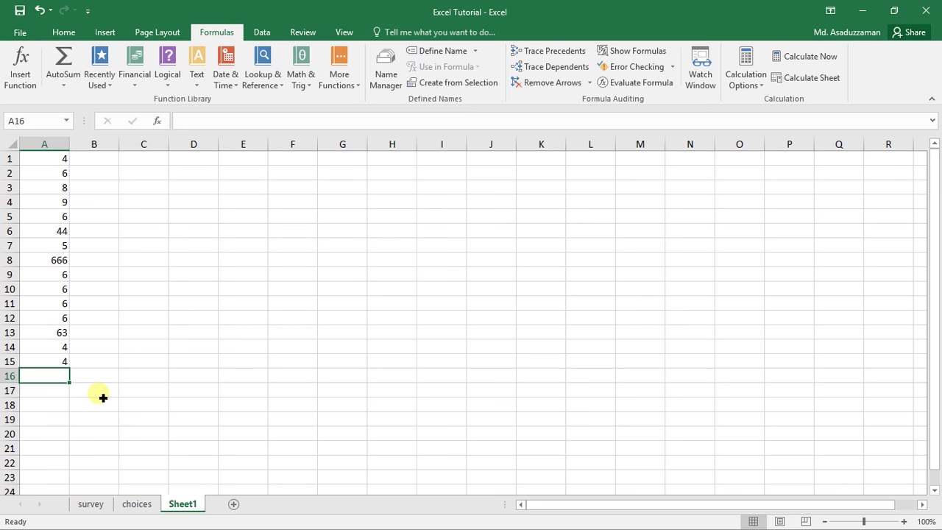
Insert =AVERAGE(A1:A15) into A16 with AutoSum Average, showing 56.2
left_click(73, 86)
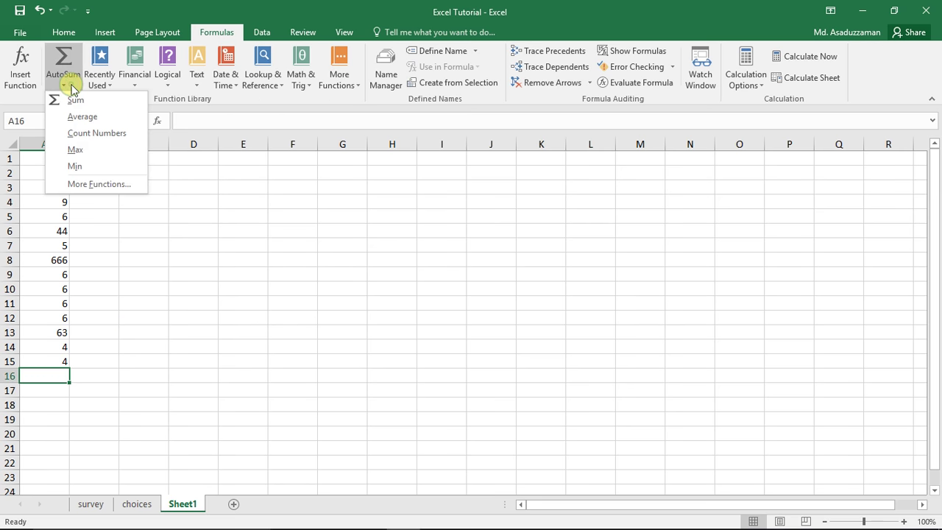
left_click(81, 116)
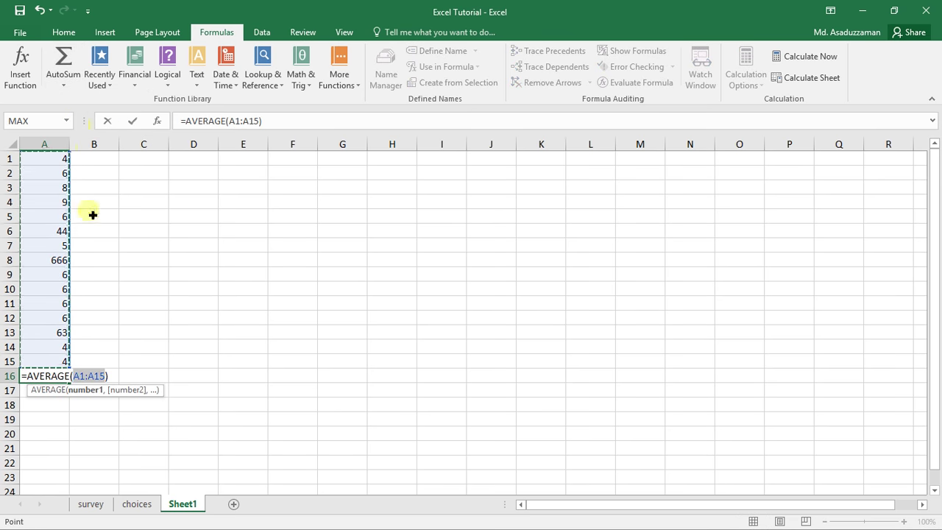
left_click(28, 378)
left_click(70, 378)
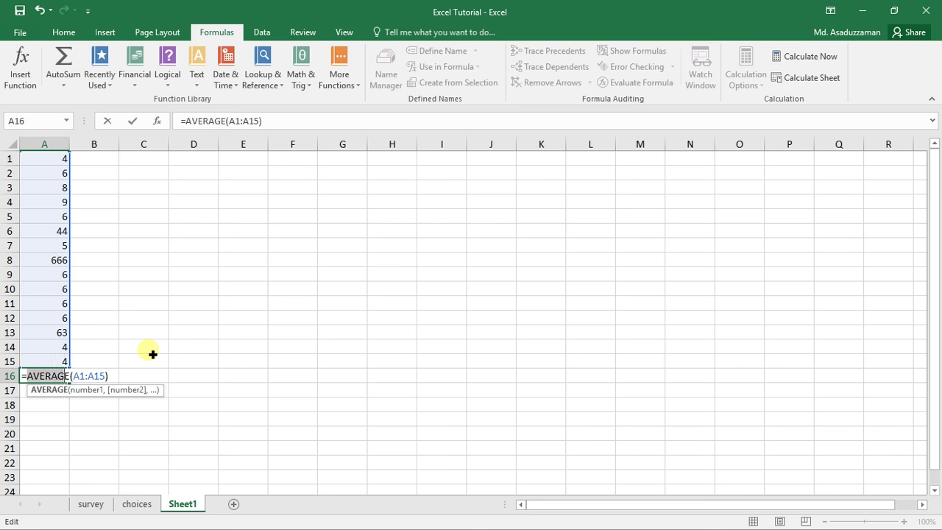
key("Return")
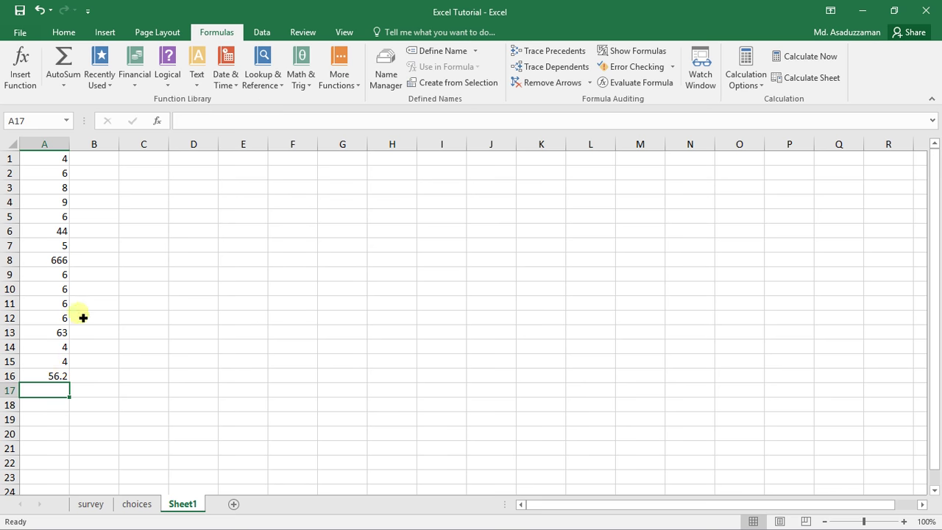
left_click(48, 378)
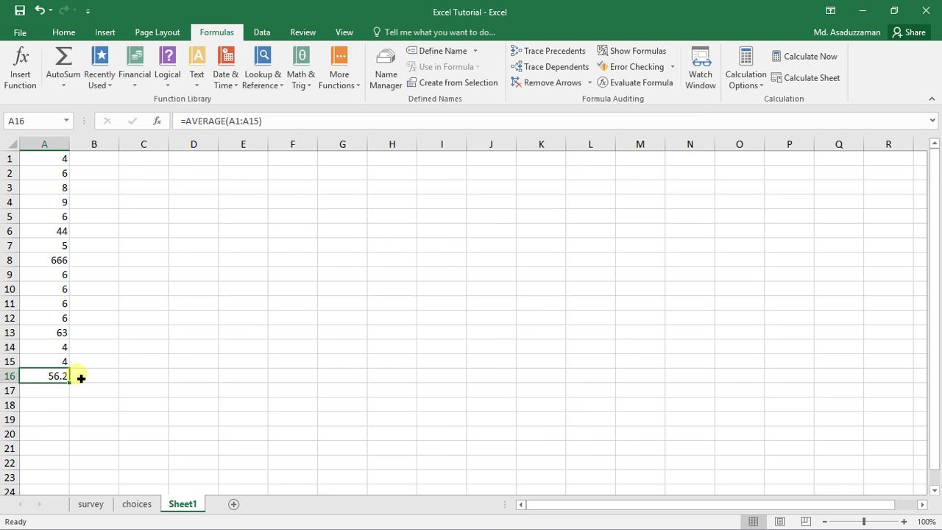
Clear A16, count the numbers in A1:A15 with AutoSum Count Numbers, then delete the count
key("Delete")
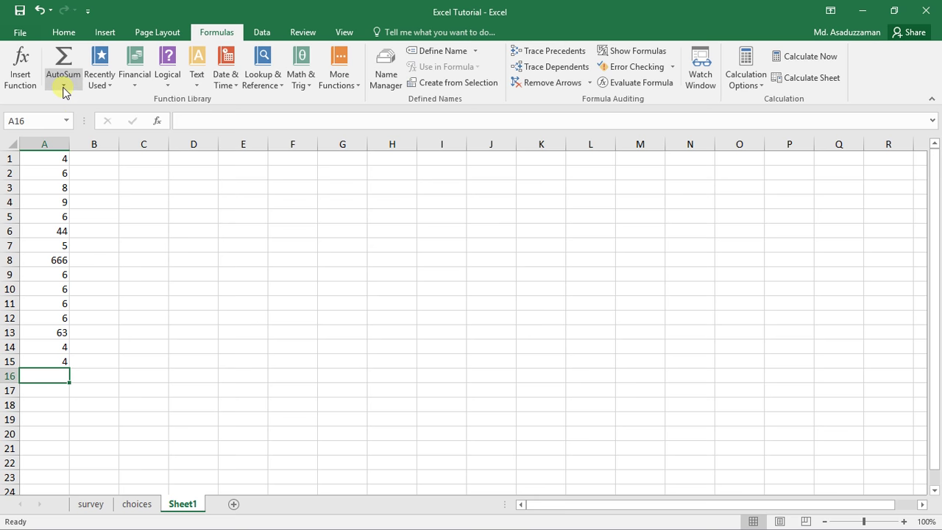
left_click(63, 87)
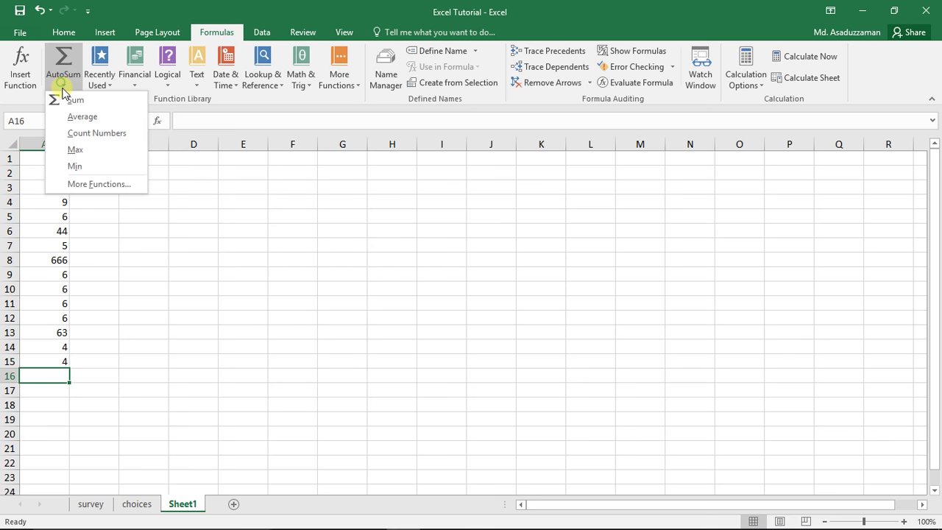
left_click(75, 134)
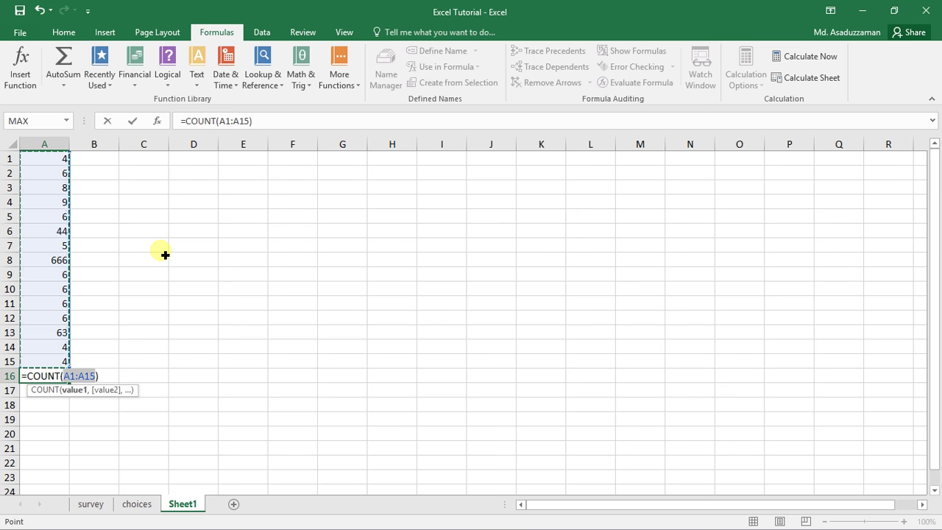
key("ctrl+Return")
key("Return")
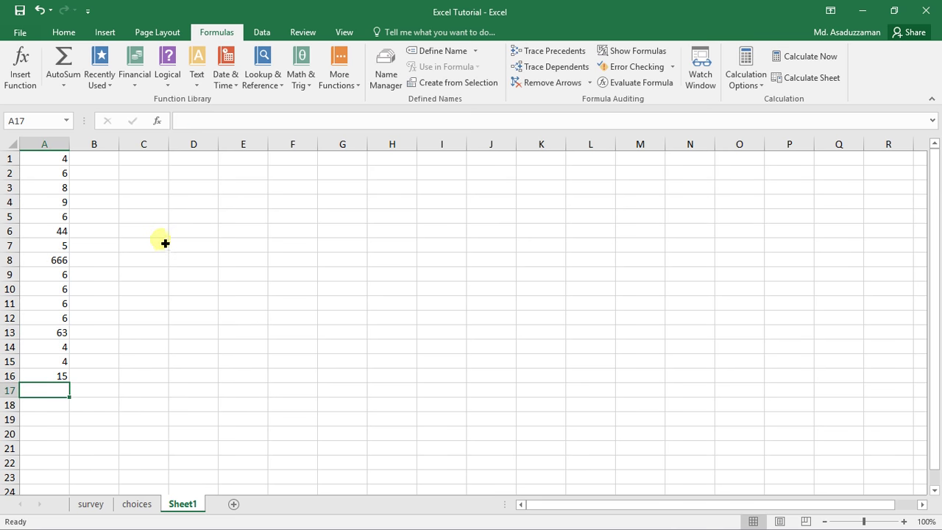
key("Up")
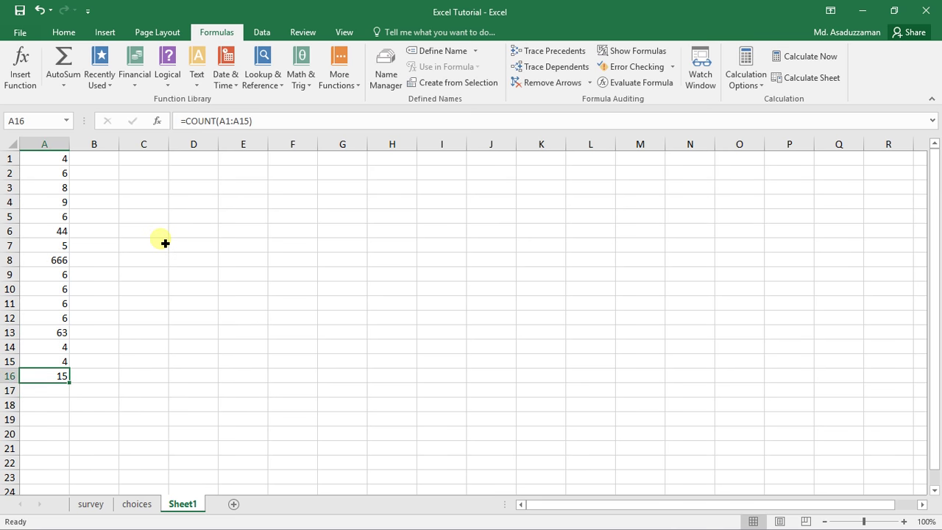
key("Delete")
Select A1:A15 to view its status-bar summary, then return to A16
left_click(53, 159)
left_click_drag(53, 160, 44, 361)
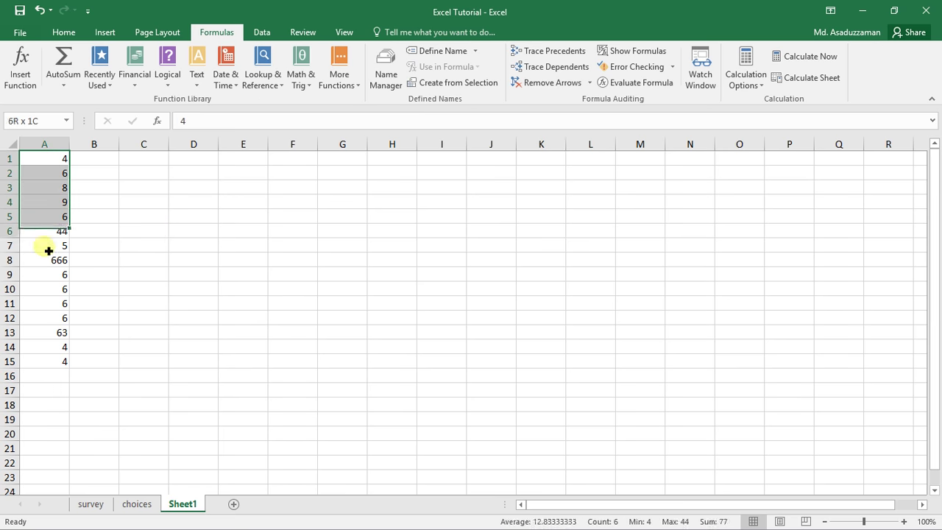
left_click(46, 377)
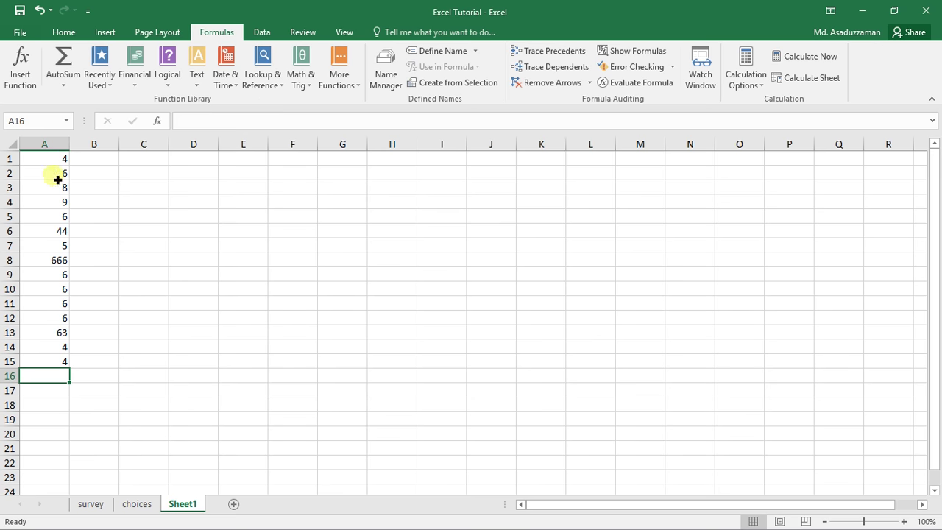
Show the maximum of A1:A15 (666) in A16 with AutoSum Max, then delete it
left_click(68, 86)
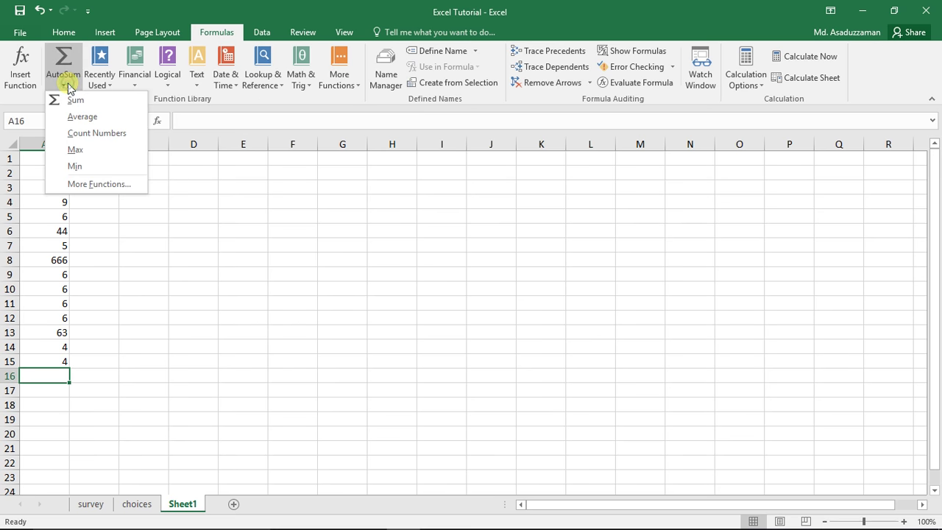
left_click(76, 151)
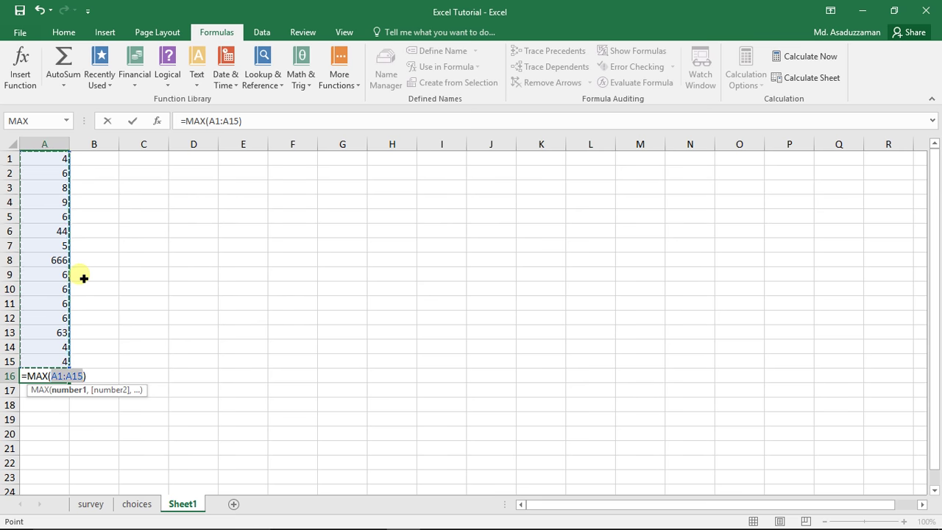
key("Return")
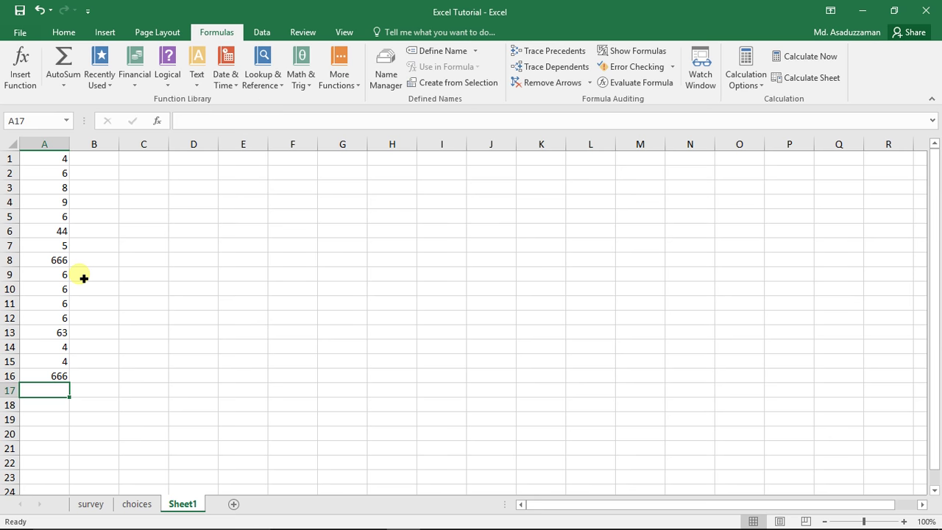
key("Up")
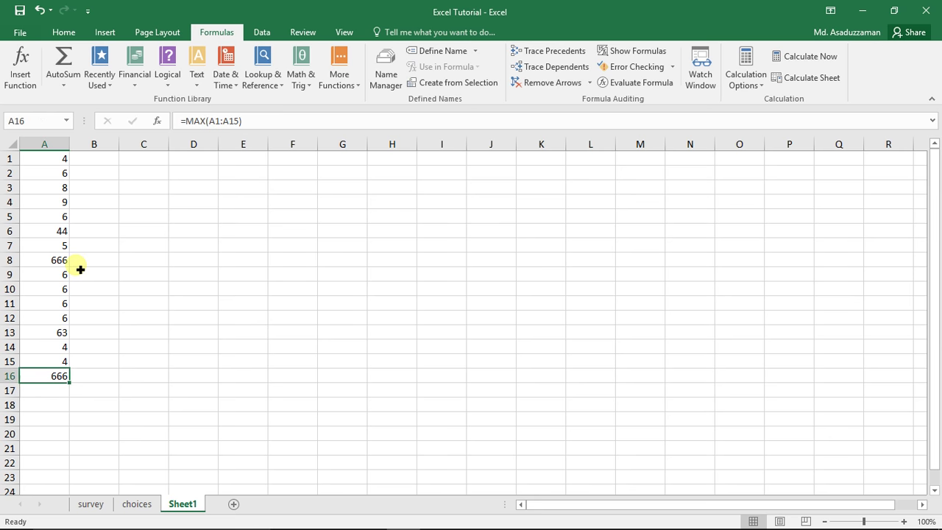
key("Delete")
Insert the minimum of A1:A15 (4) into A16 with AutoSum Min
left_click(68, 82)
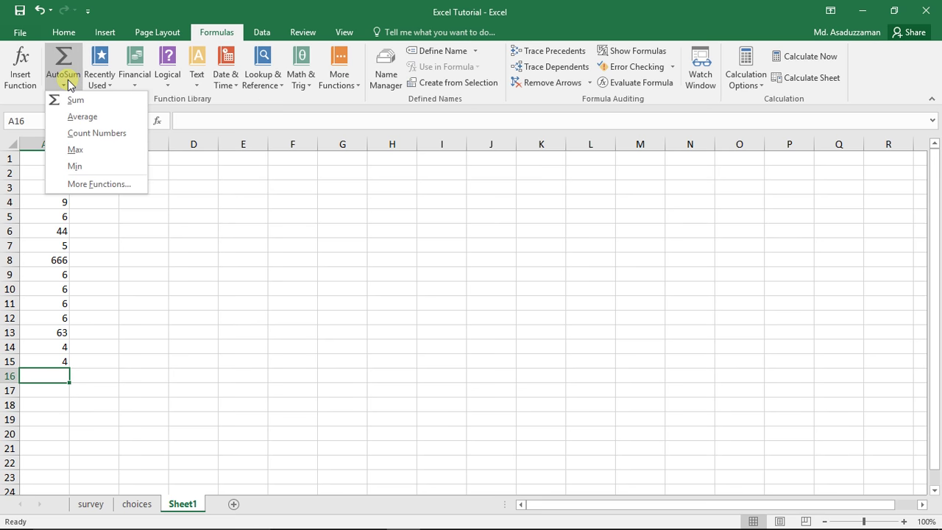
left_click(74, 166)
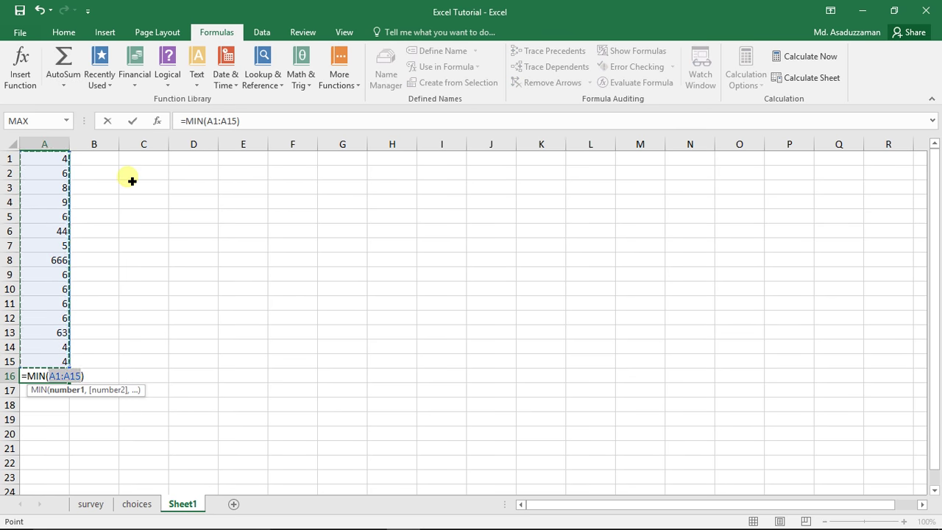
key("Return")
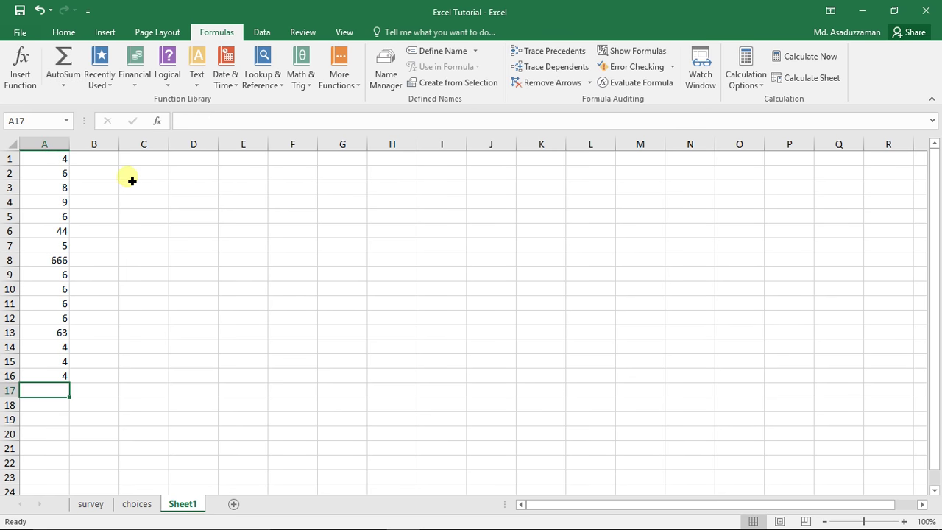
key("Up")
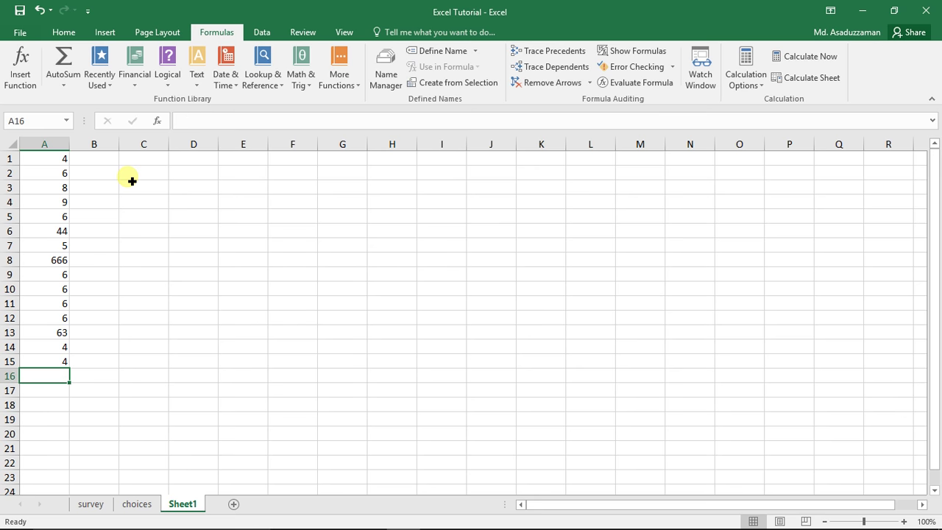
left_click(62, 87)
left_click(89, 184)
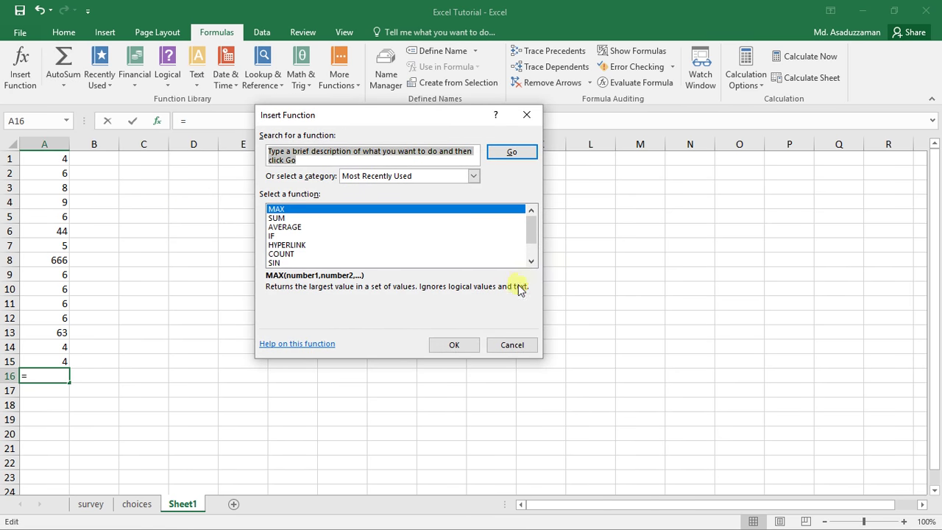
left_click(531, 261)
left_click(531, 261)
left_click(531, 261)
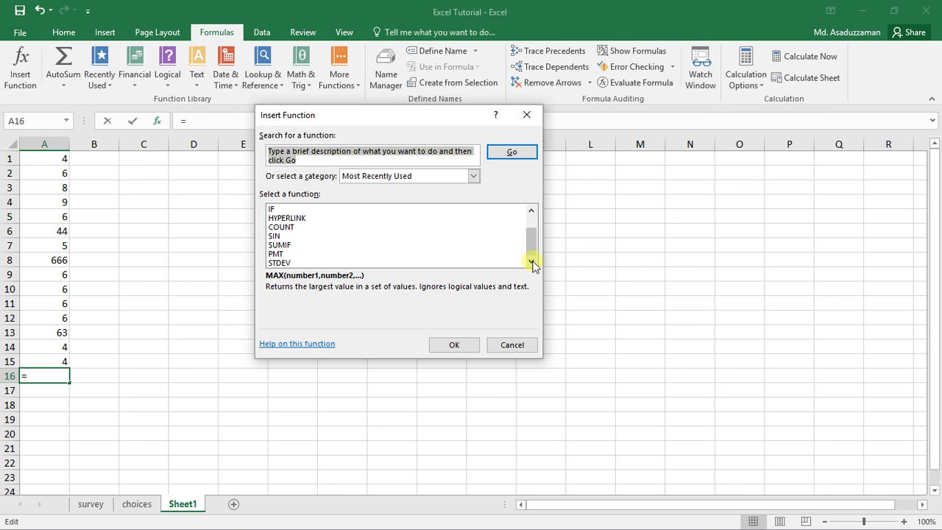
left_click_drag(531, 247, 531, 237)
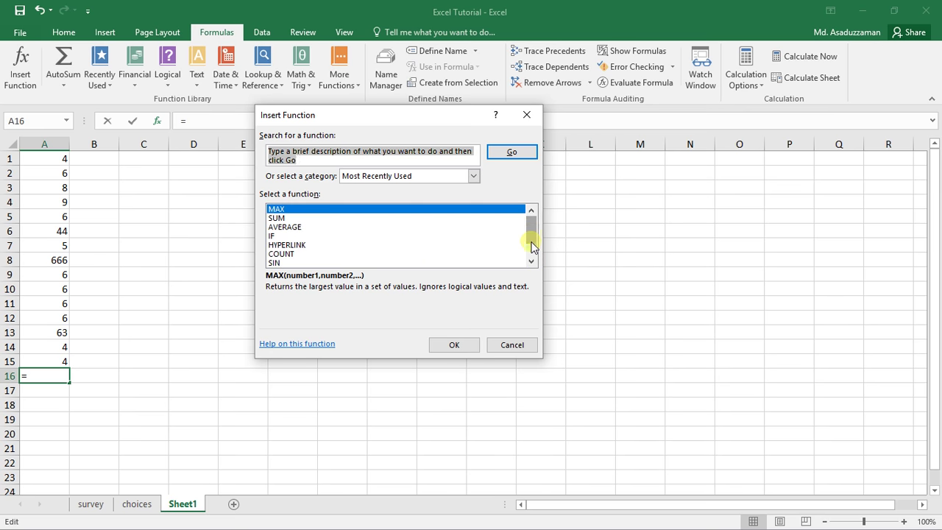
left_click(507, 345)
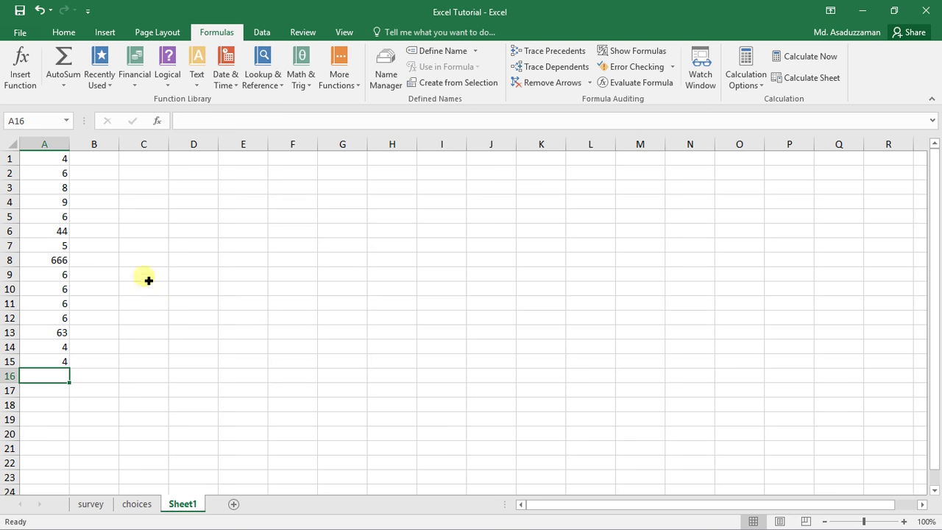
Open the Insert Function dialog from the Recently Used function list
left_click(108, 89)
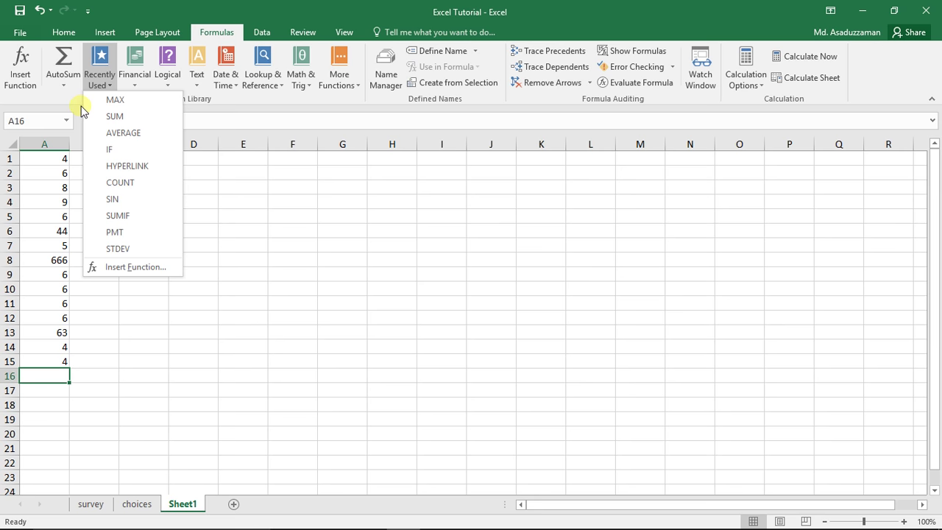
left_click(17, 74)
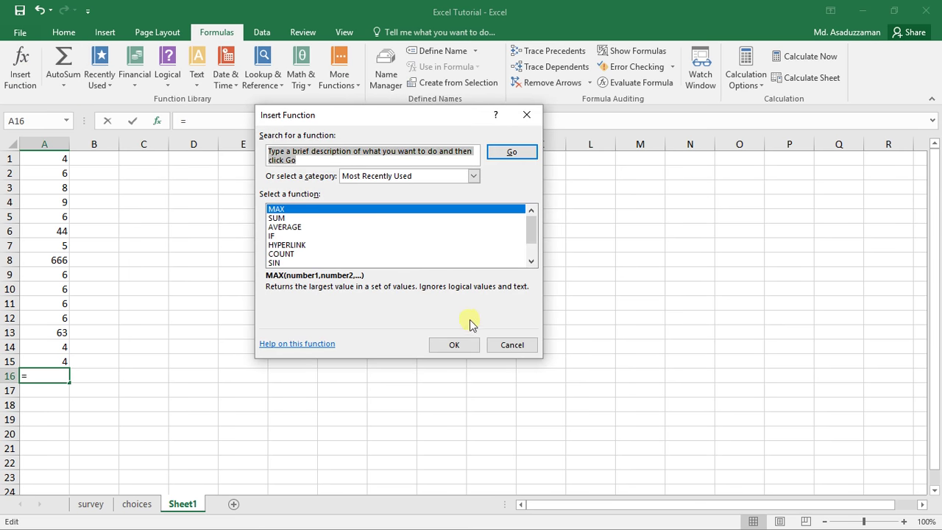
left_click(512, 345)
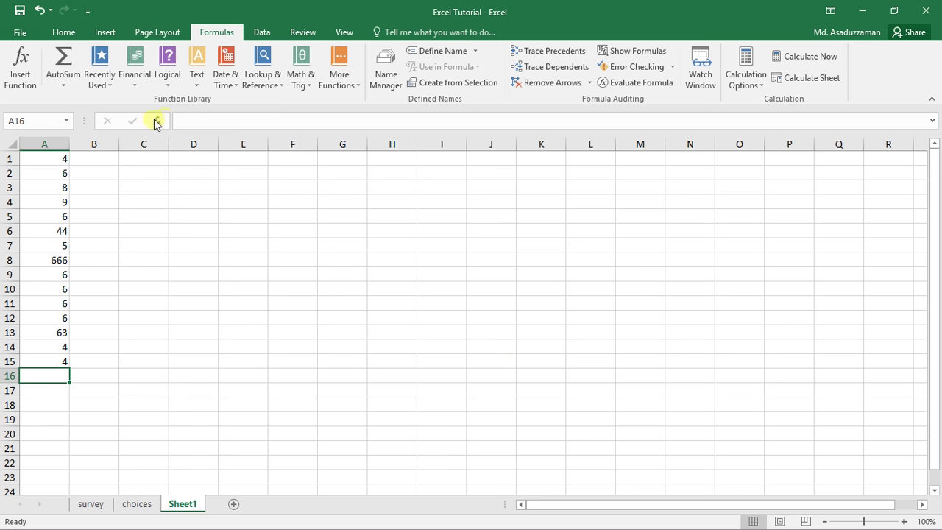
left_click(134, 87)
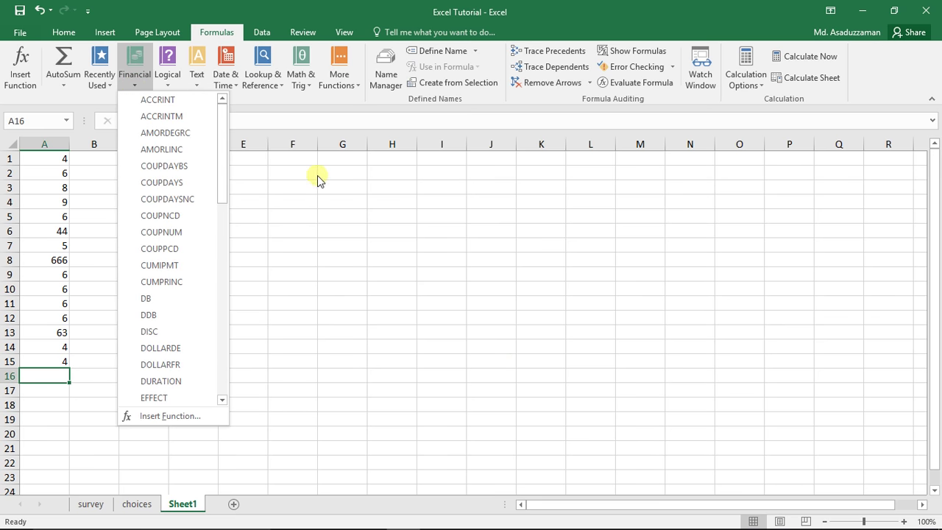
left_click(279, 219)
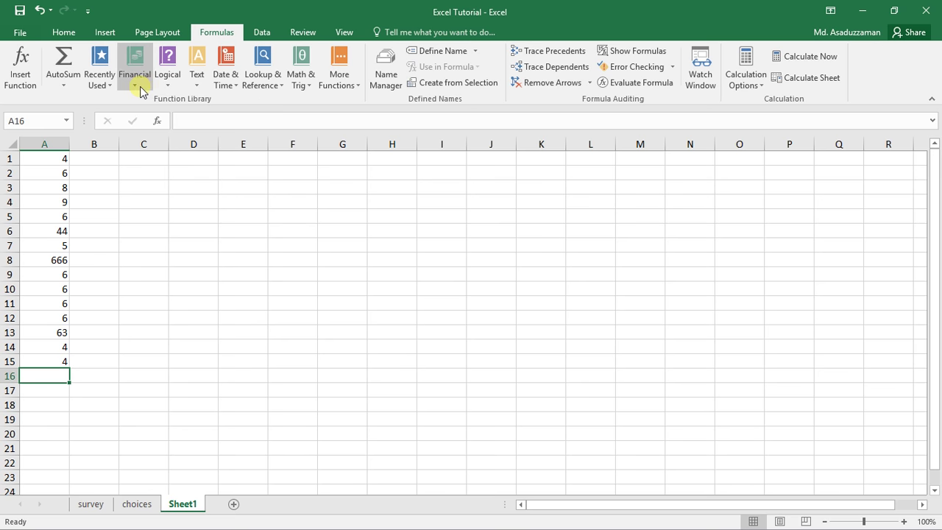
left_click(137, 91)
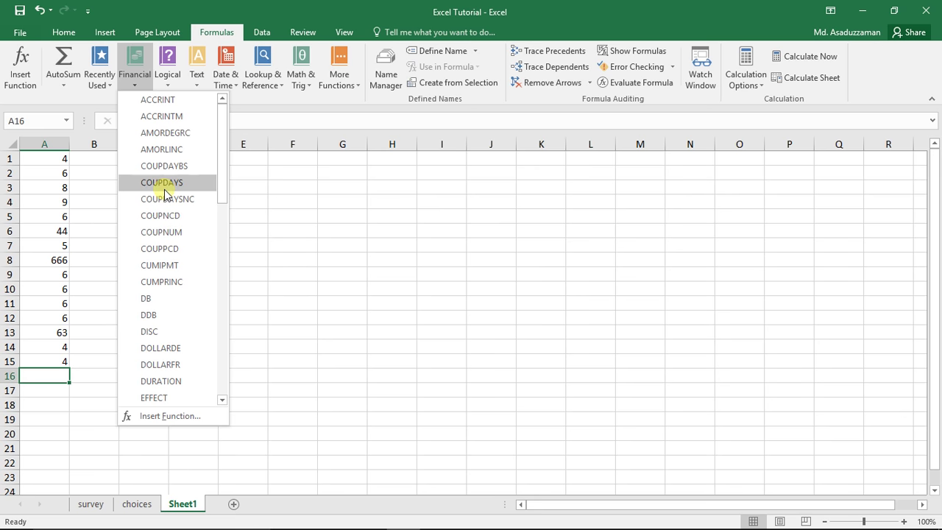
left_click(250, 184)
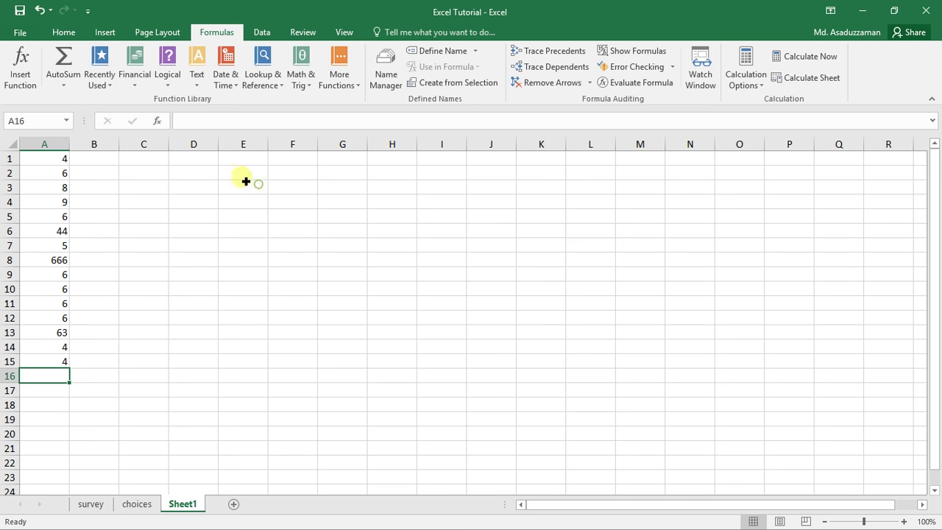
left_click(169, 86)
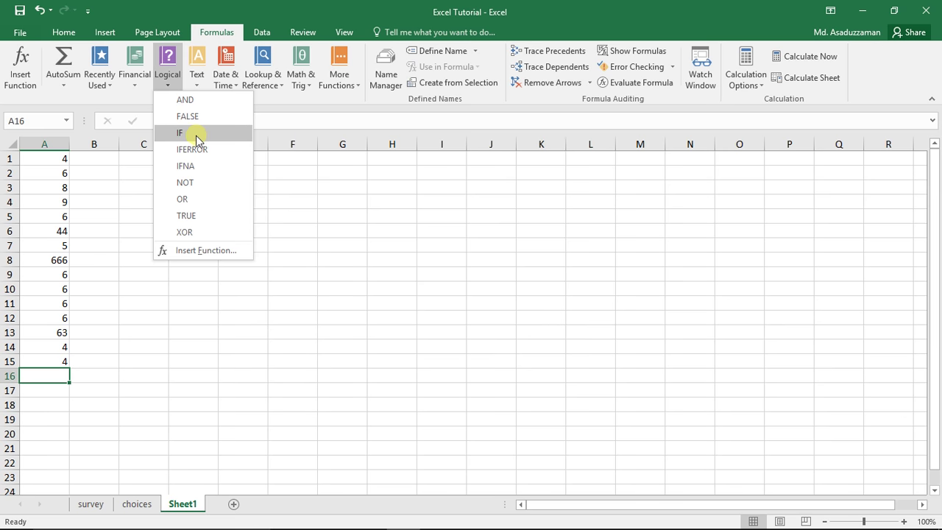
left_click(275, 205)
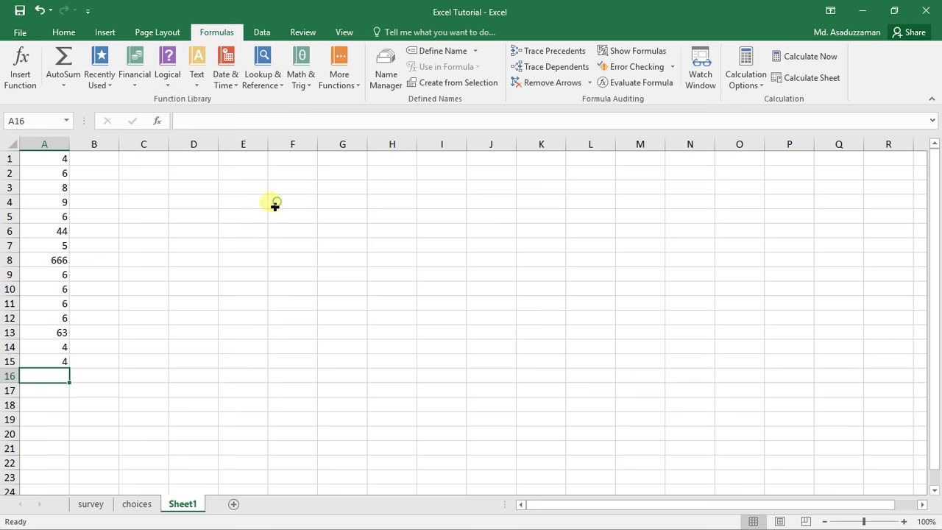
Select A1:A15 and delete all fifteen numbers, returning to cell A1
left_click(149, 232)
left_click_drag(64, 158, 70, 364)
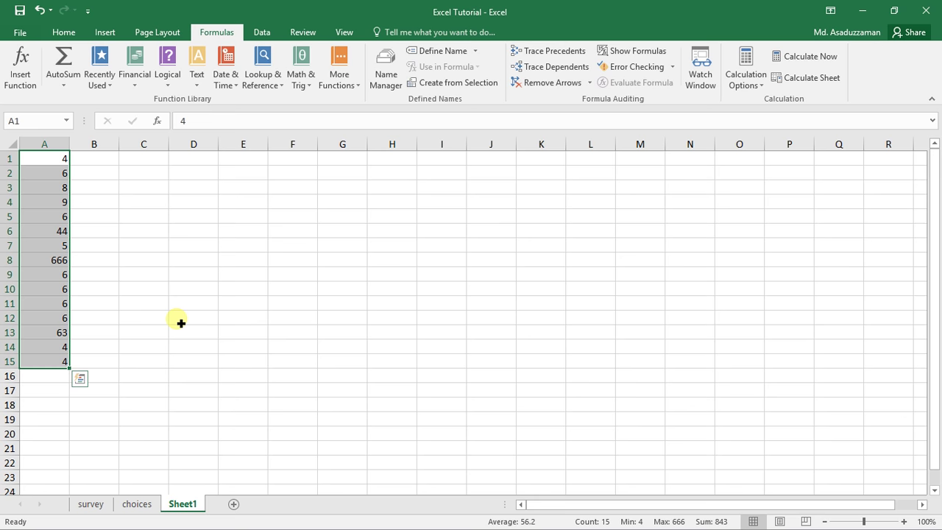
key("Delete")
key("Up")
key("Down")
key("Up")
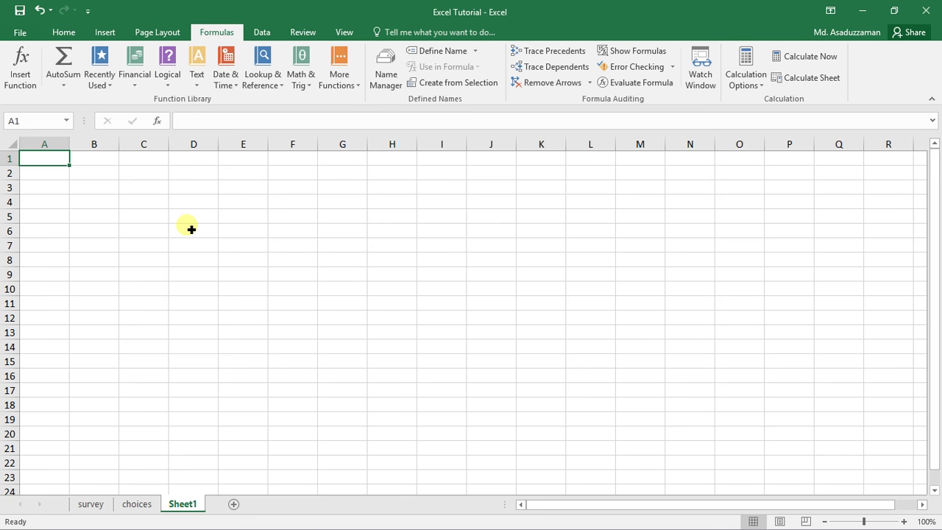
Enter =IF(C1=10,"True","False") in cell A1
type("=")
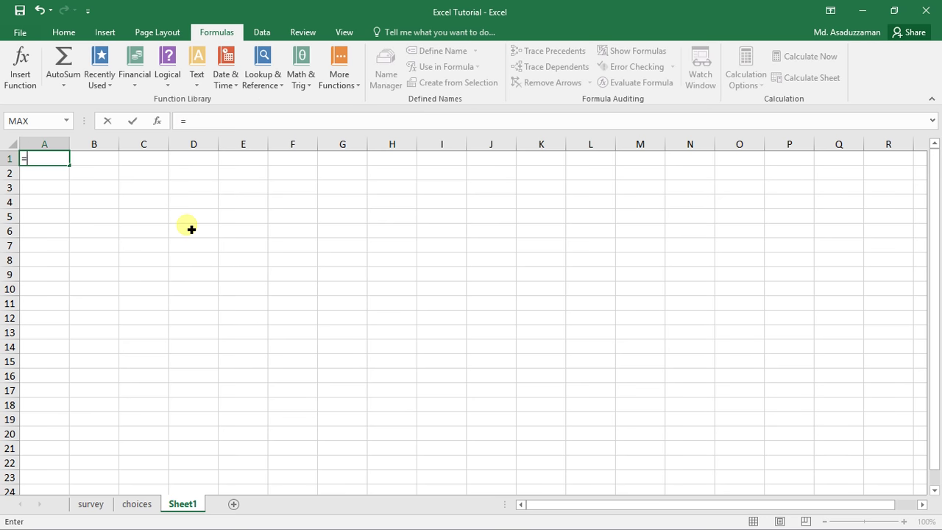
type("if")
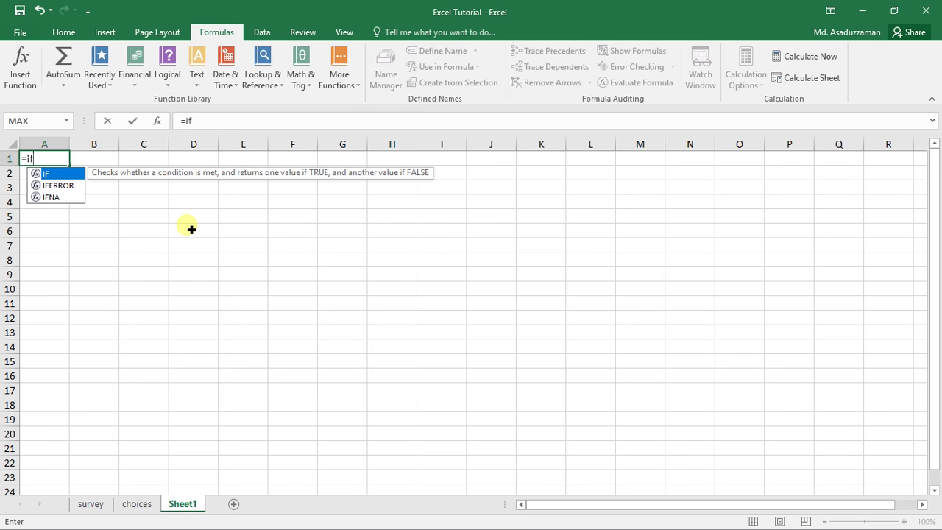
type("(")
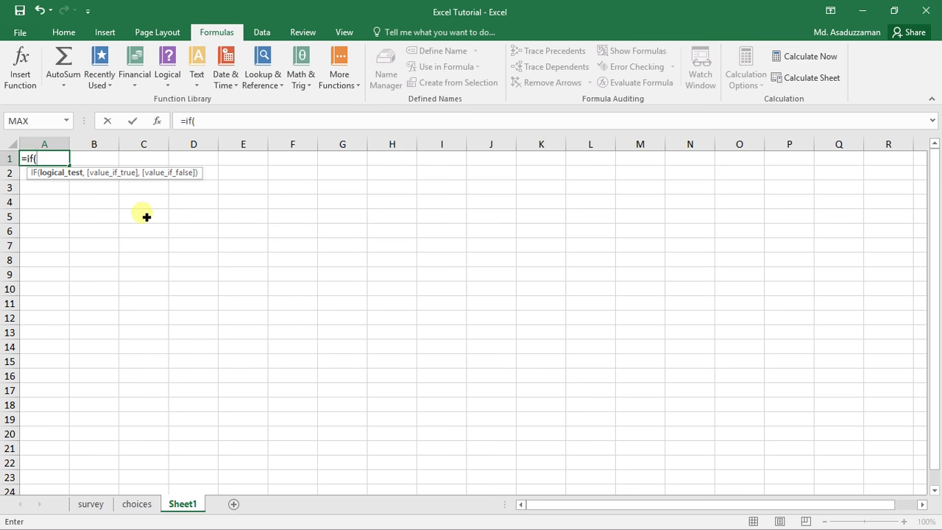
left_click(152, 160)
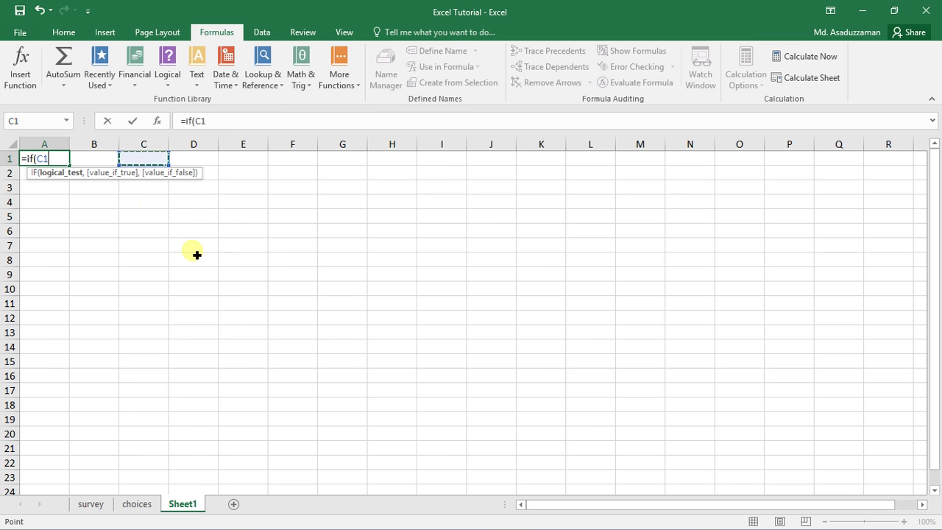
type("=")
type("10")
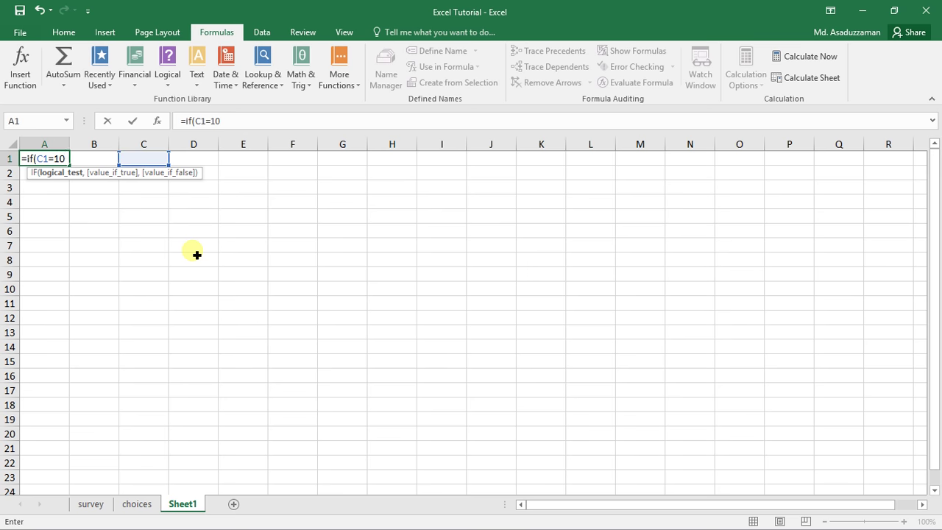
type(",")
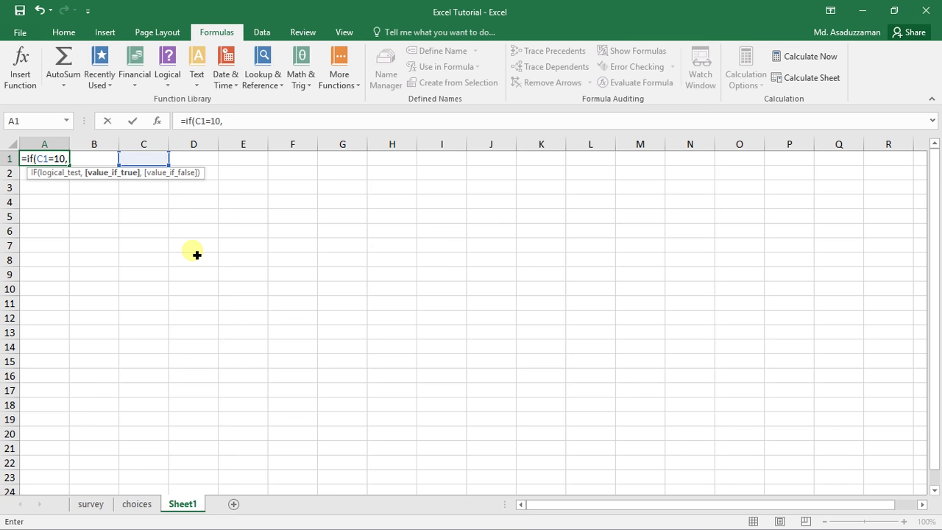
type("\"True")
type(",")
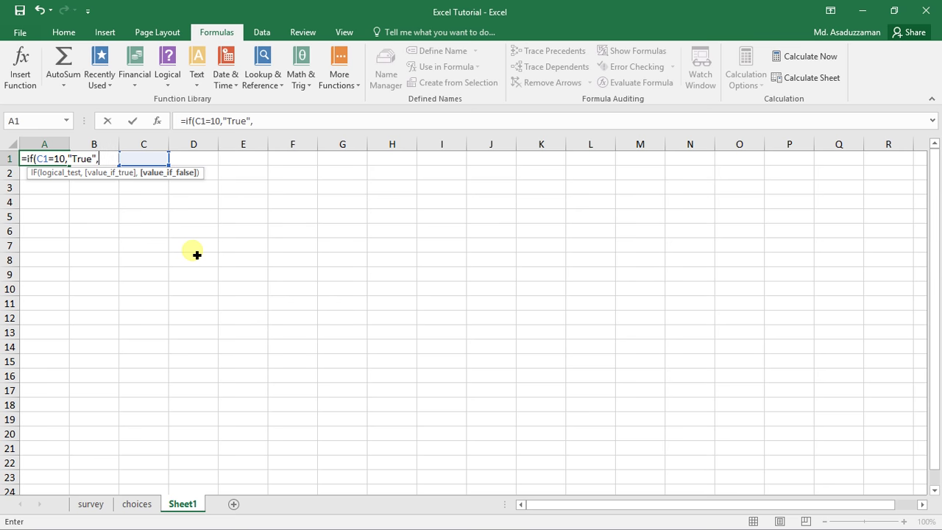
type("\"")
type("F")
type("alse")
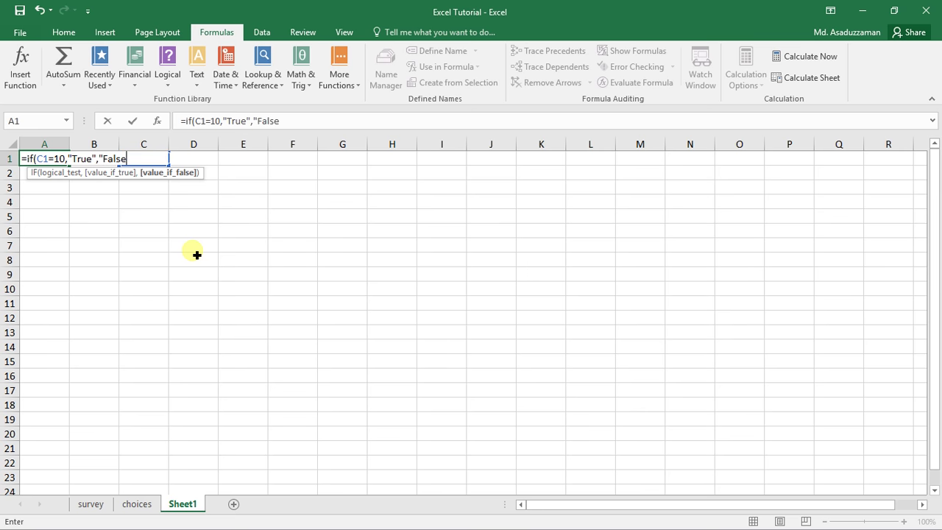
type("\"")
key("Return")
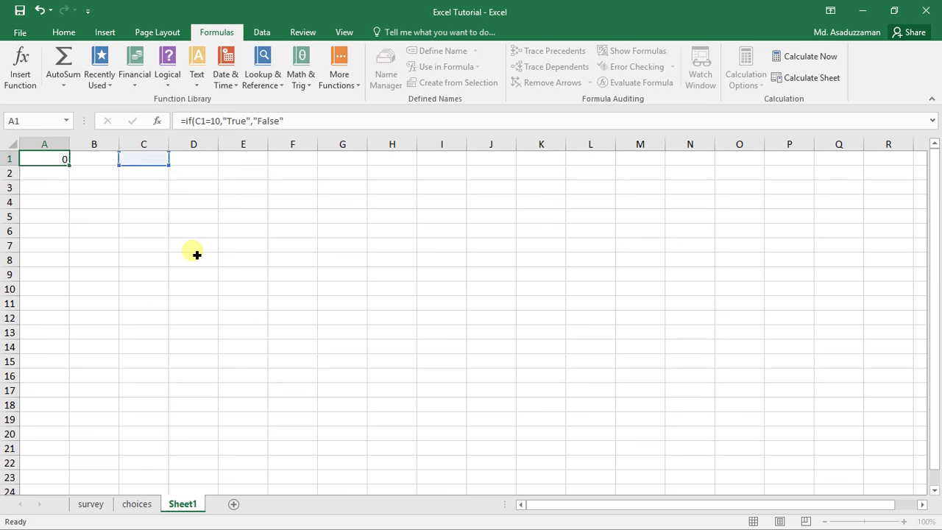
Enter 10 in C1 so A1's IF check returns True
key("Up")
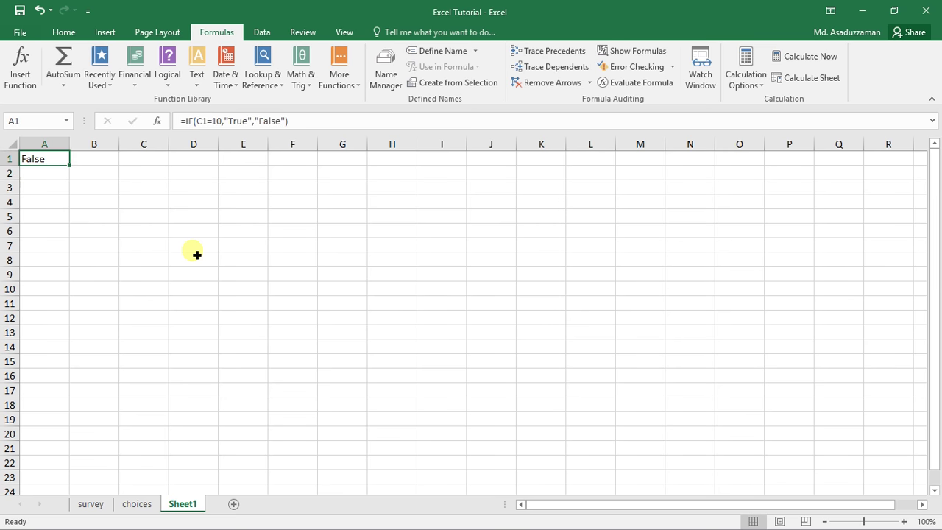
key("Right")
key("Right")
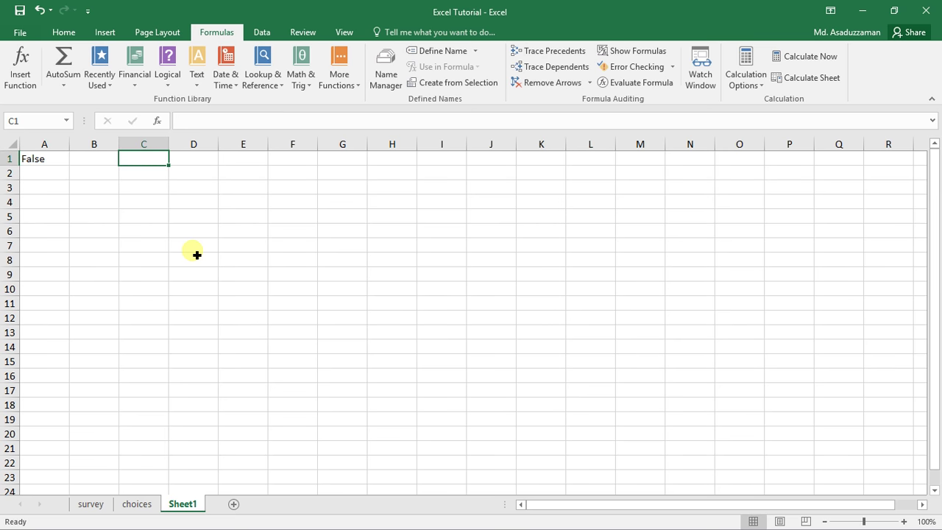
type("10")
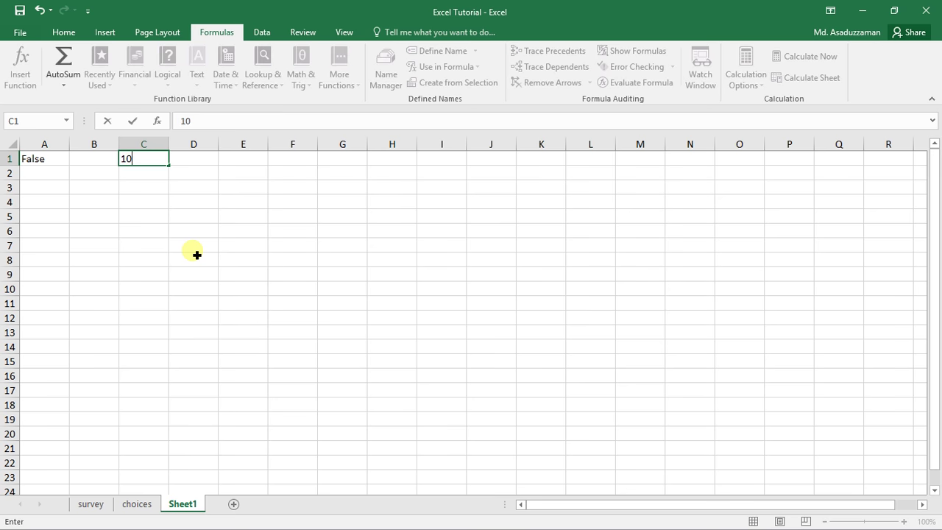
key("Return")
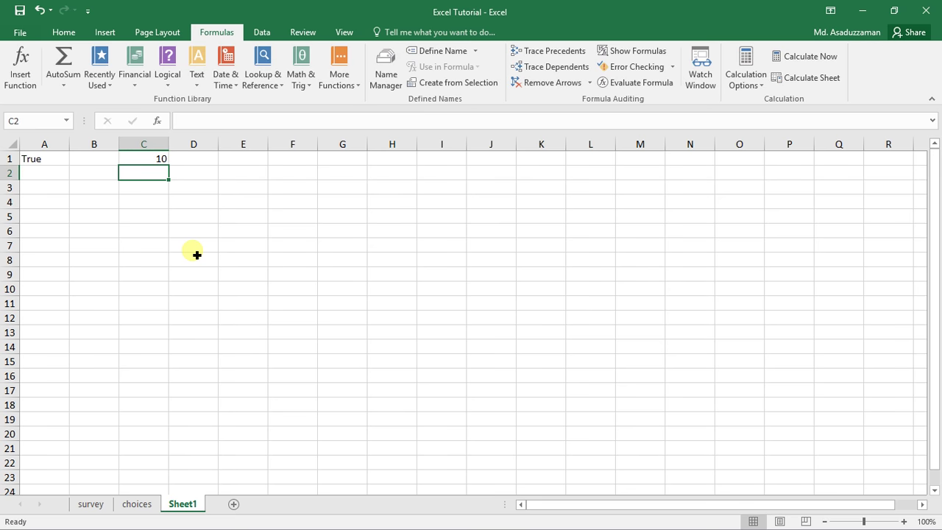
Change C1 to 9 so A1 shows False, then open A1's formula for editing
key("Up")
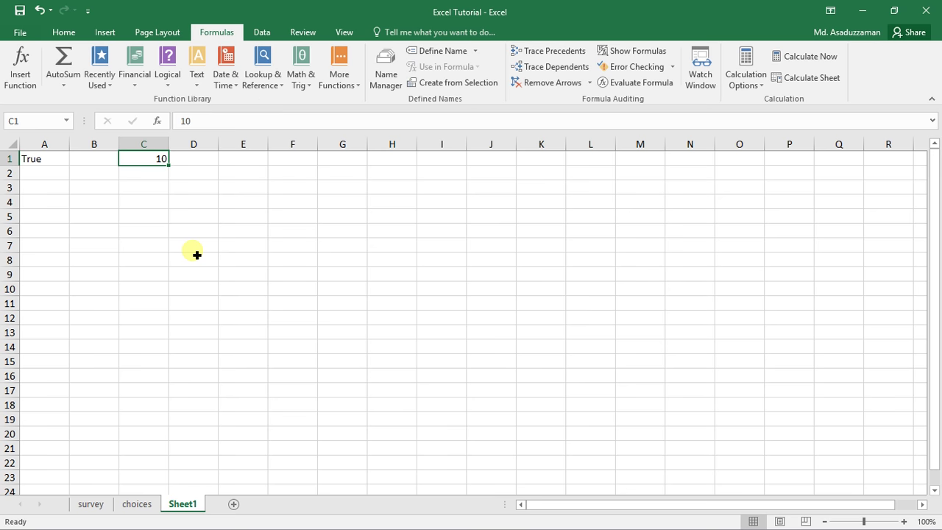
type("9")
key("Return")
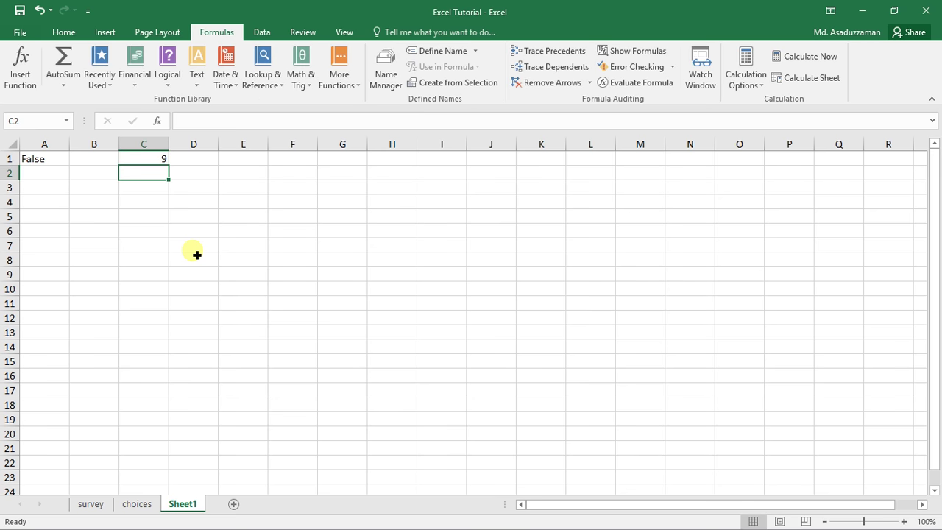
key("Up")
key("Left")
key("Left")
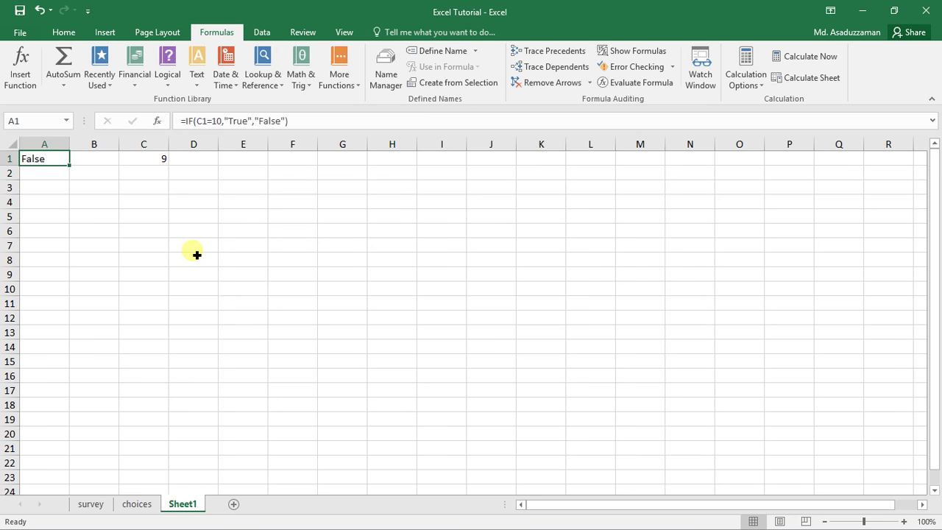
key("F2")
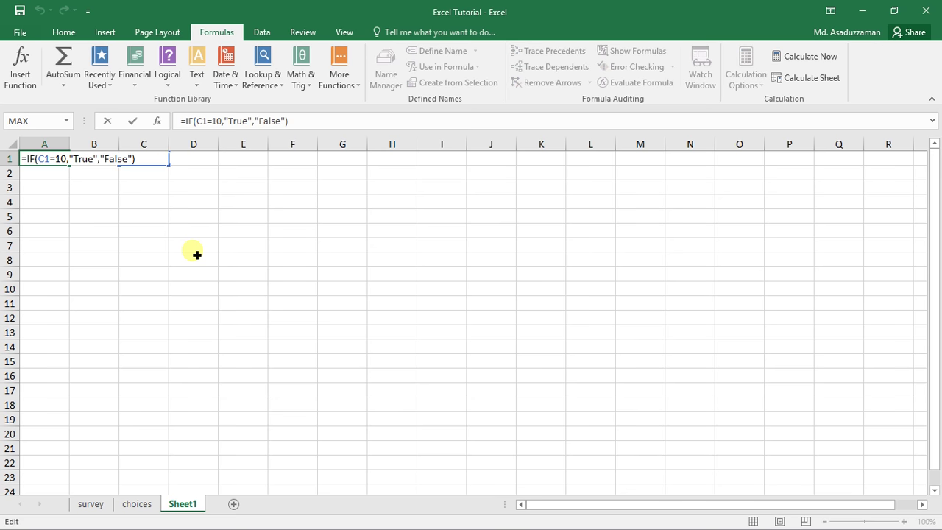
Change A1's IF test comparison to C1<10
key("Left")
key("Left")
key("Left")
key("Left")
key("Left")
key("Left")
key("Left")
key("Left")
key("Left")
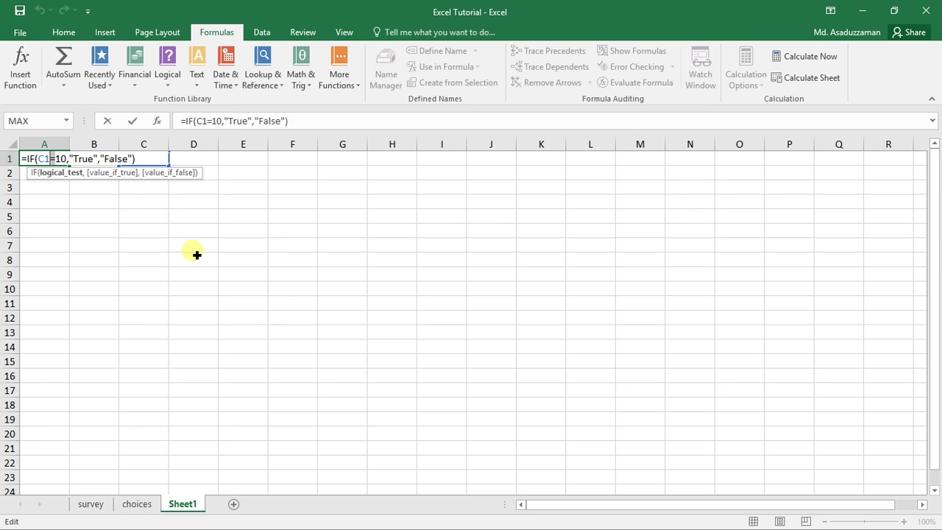
key("Delete")
type(">")
key("BackSpace")
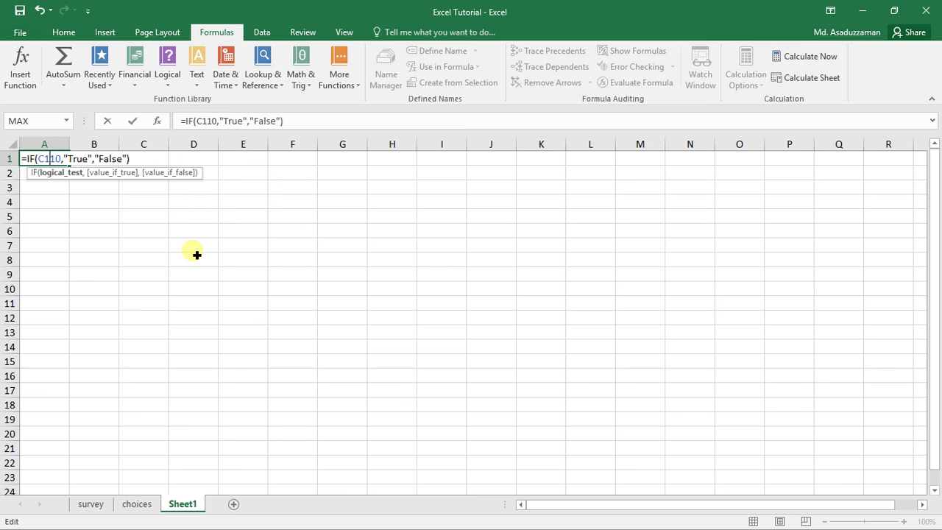
type("<")
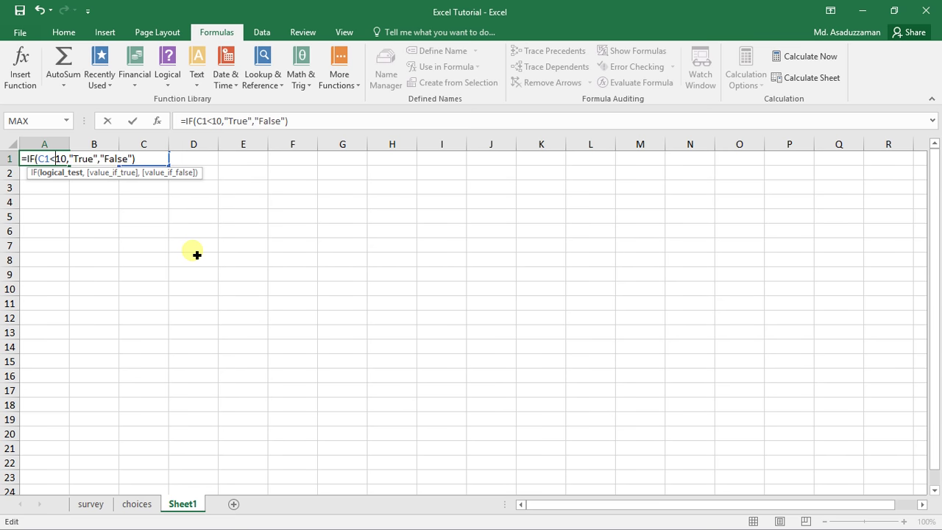
key("Return")
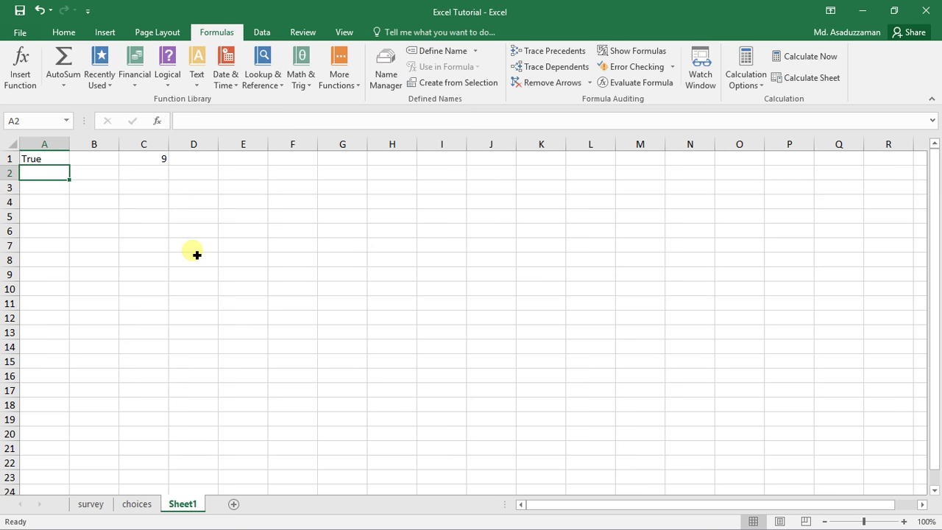
Enter 10 and then 0 in C1 to check A1's result
key("Right")
key("Right")
key("Right")
key("Up")
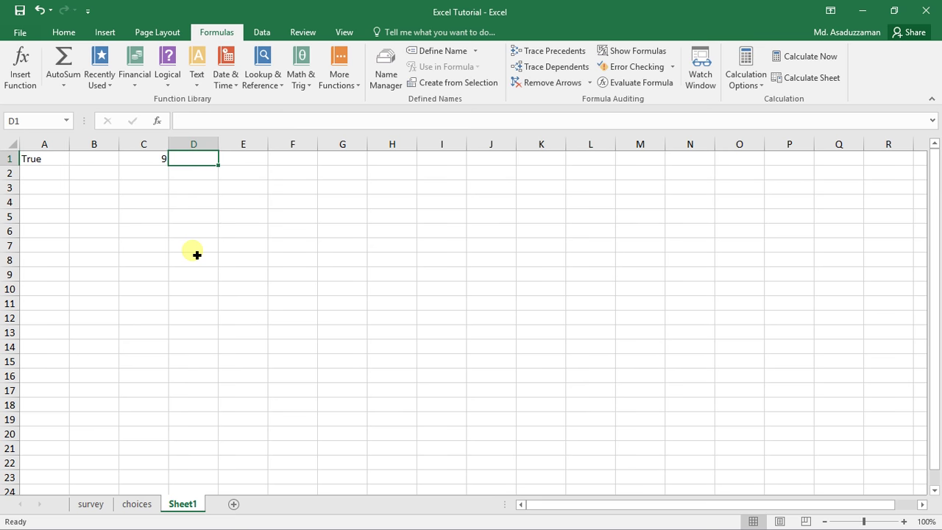
key("Left")
type("10")
key("Return")
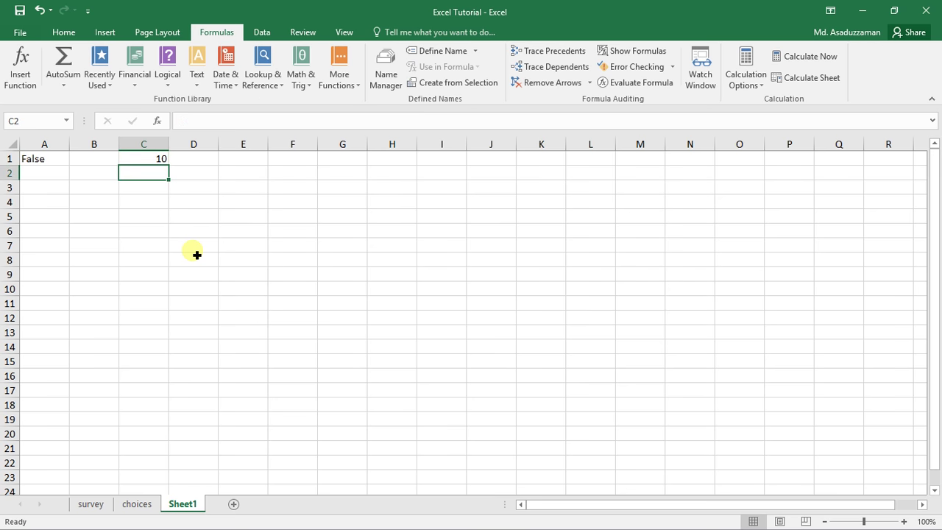
key("Up")
type("0")
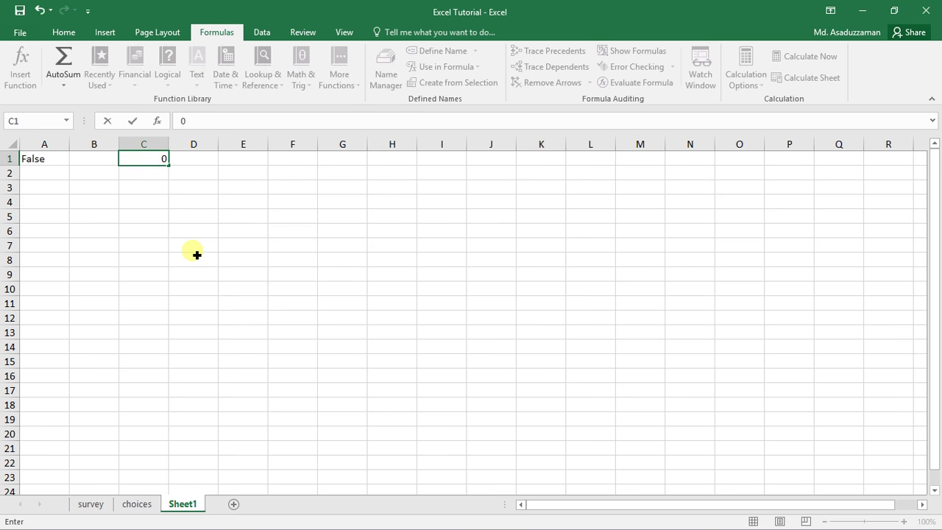
key("Return")
key("Up")
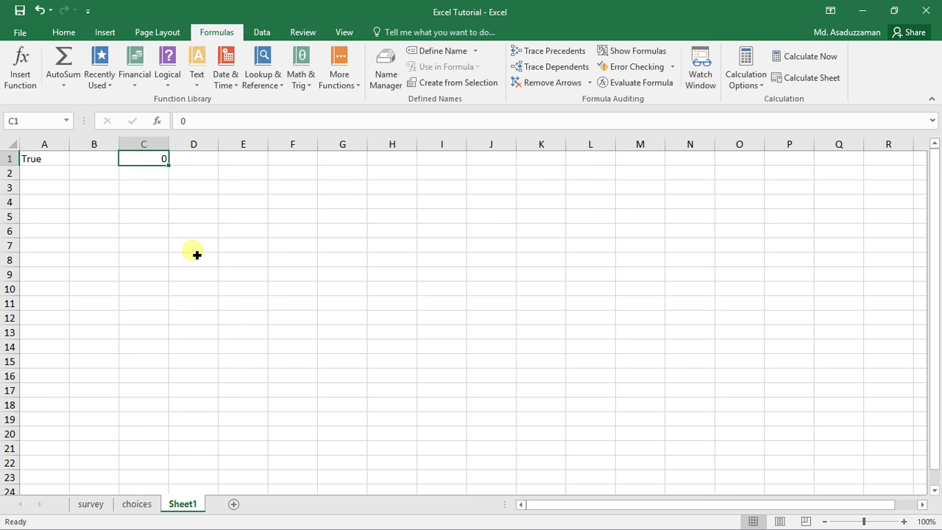
Insert = after < so A1's test reads C1<=10
key("Left")
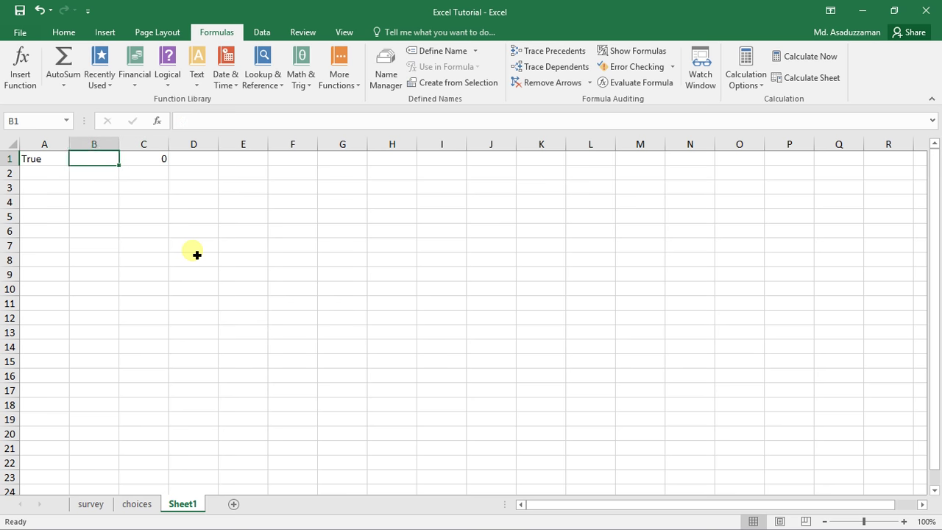
key("Left")
key("F2")
key("Left")
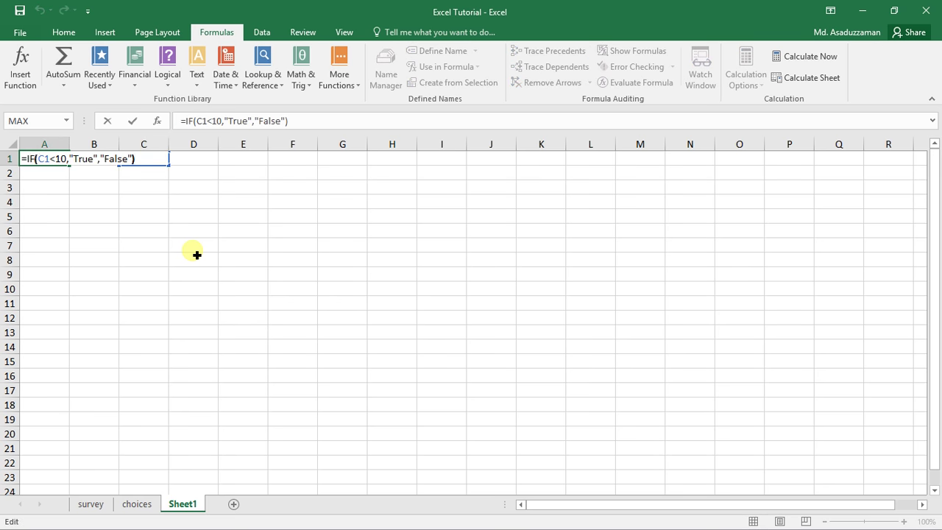
key("Left")
key("Left")
key("Left")
key("Left")
key("Left")
key("Left")
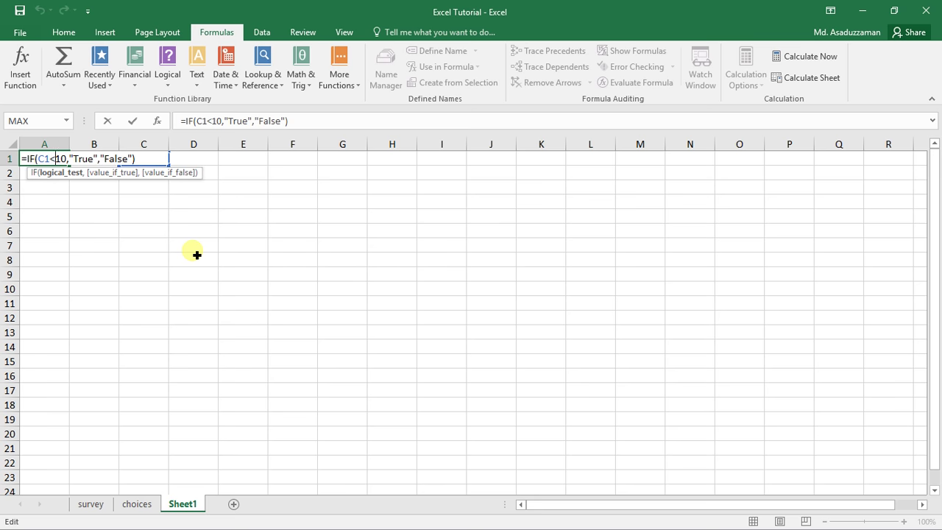
type("=")
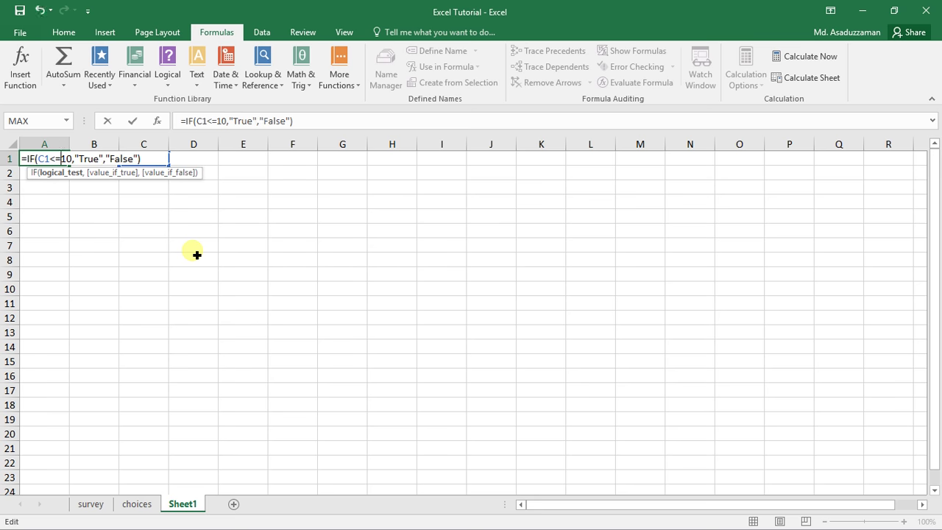
key("Return")
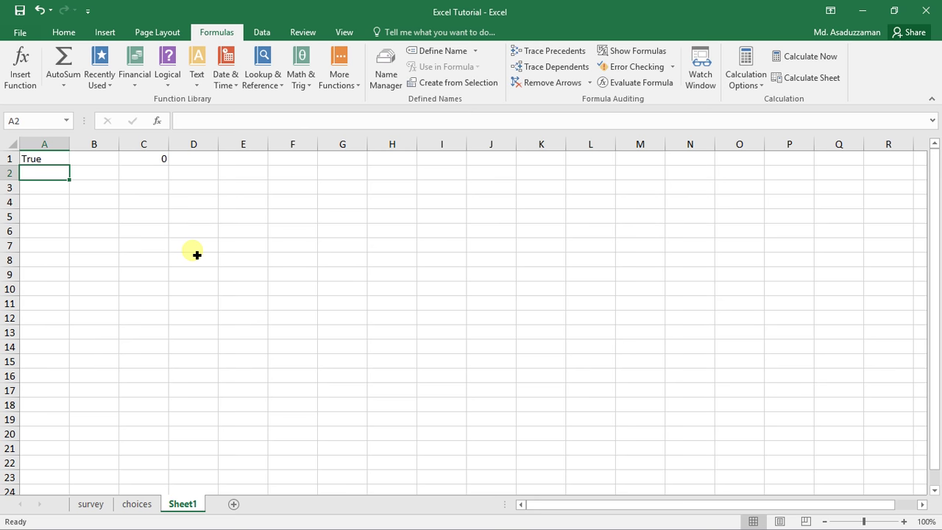
Enter 10 and then 11 in C1, checking A1 after each
key("Up")
key("Right")
key("Right")
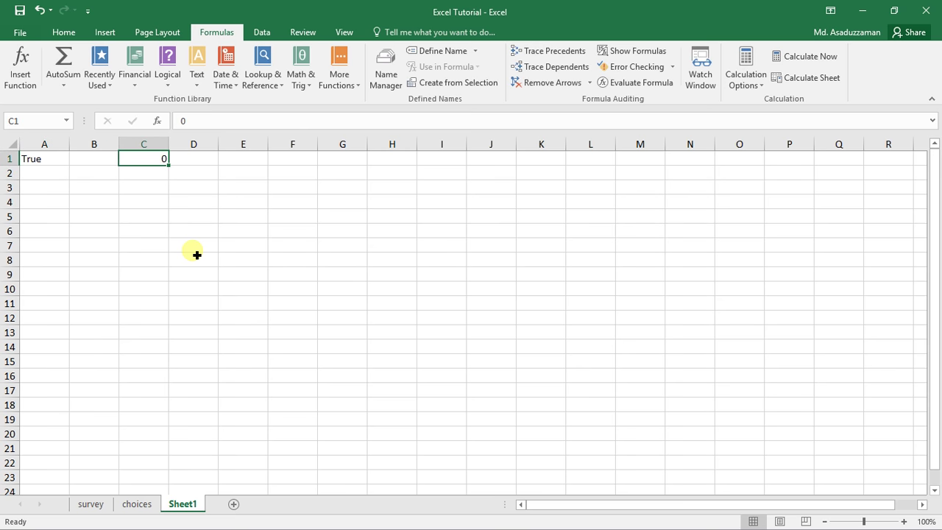
type("10")
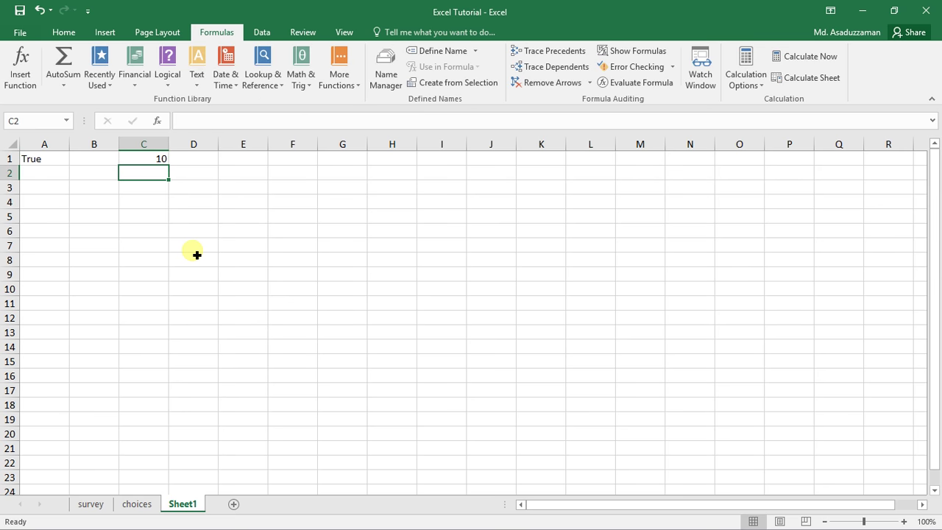
key("Left")
key("Left")
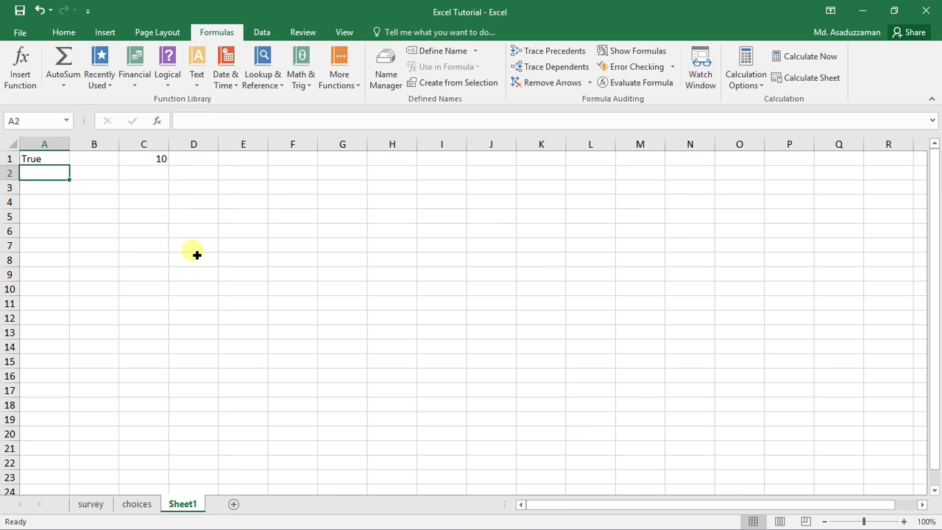
key("Up")
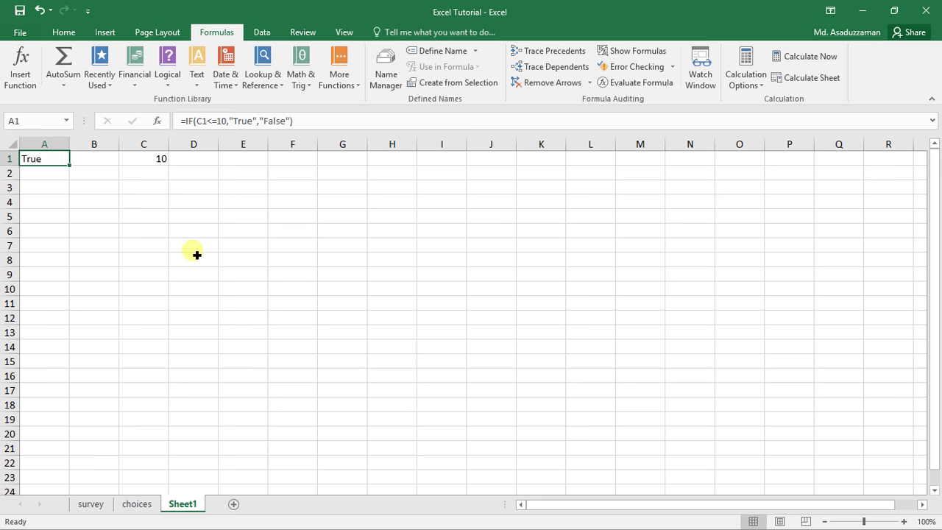
key("Right")
key("Right")
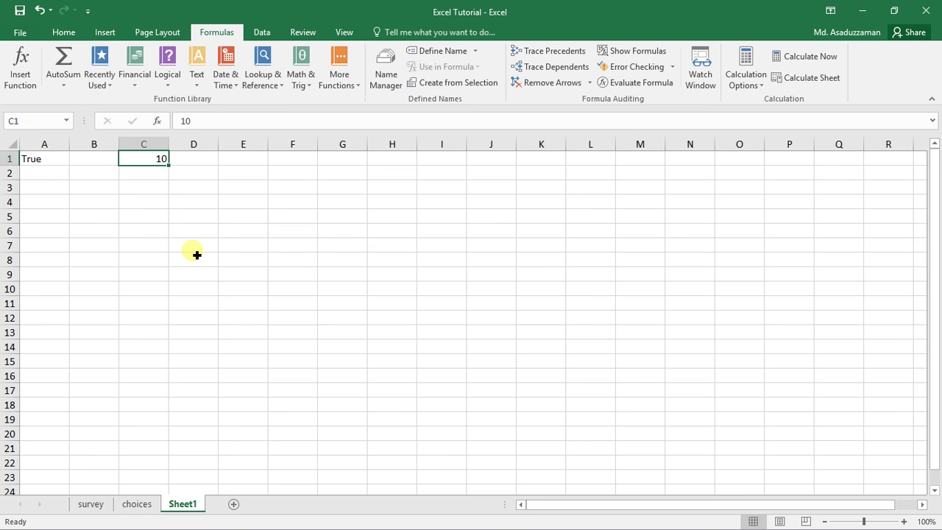
type("11")
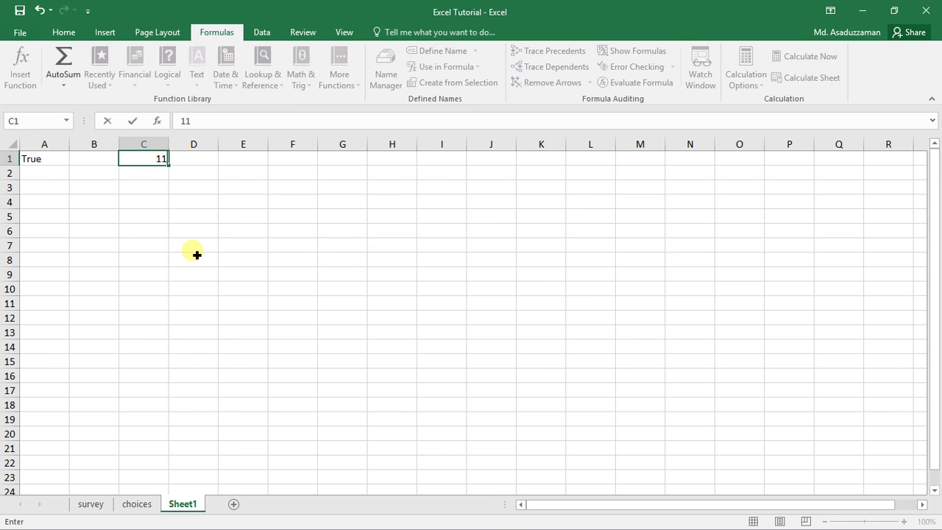
key("Return")
key("Up")
key("Left")
key("Left")
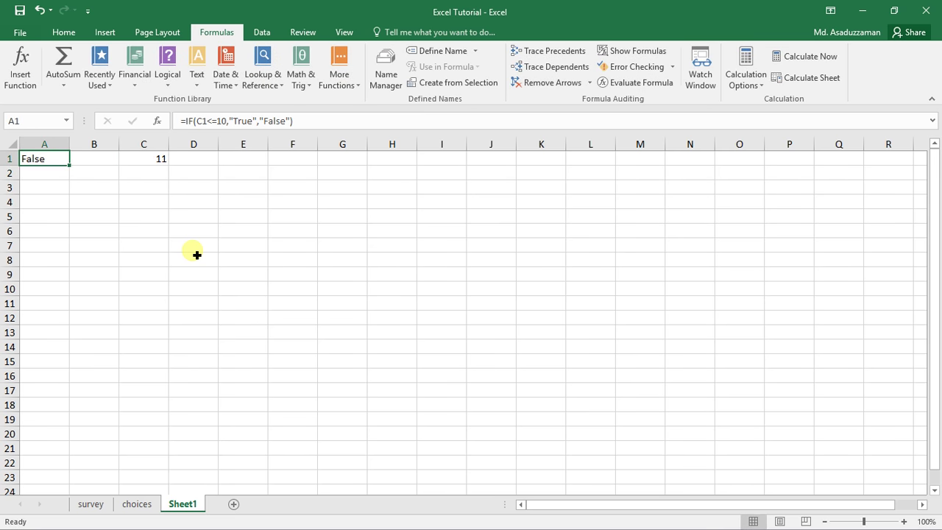
Replace the comparison in A1's test with >, making it C1>10
key("F2")
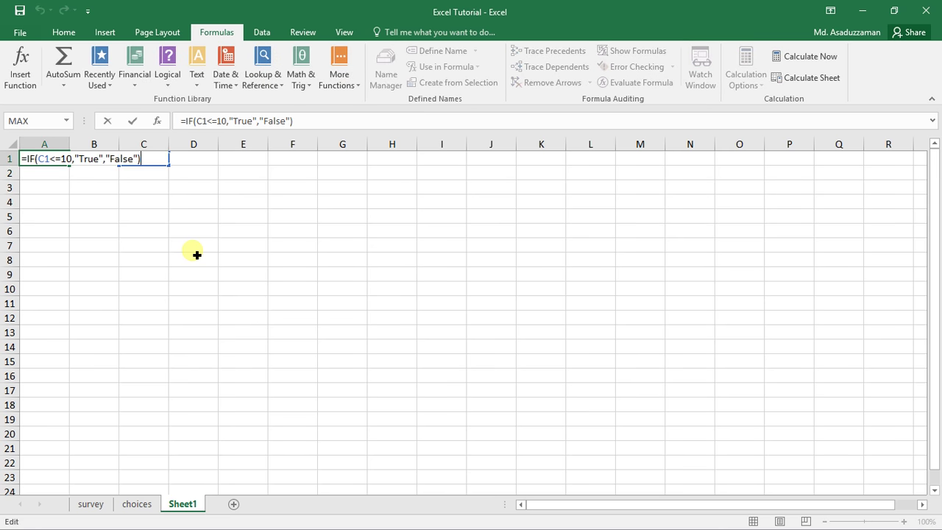
key("Left")
key("Left")
key("Left")
key("Left")
key("Left")
key("Left")
key("Left")
key("Left")
key("Left")
key("Left")
key("Left")
key("Left")
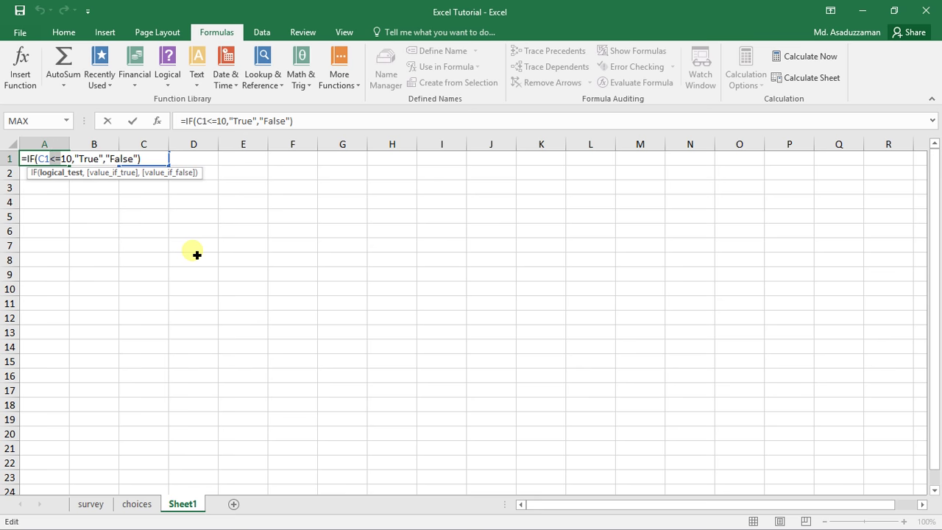
key("Delete")
key("Delete")
type(">")
key("ctrl+Return")
key("Return")
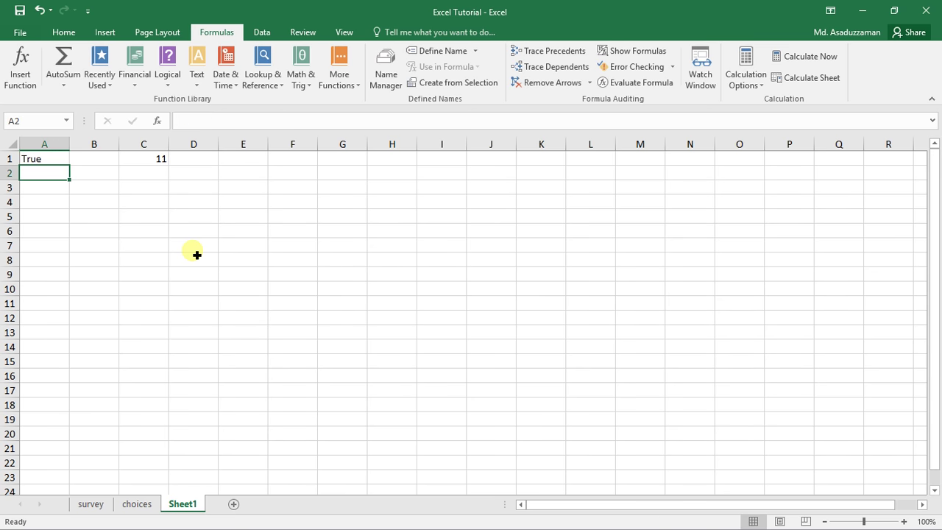
Enter 10 in C1
key("Right")
key("Right")
key("Up")
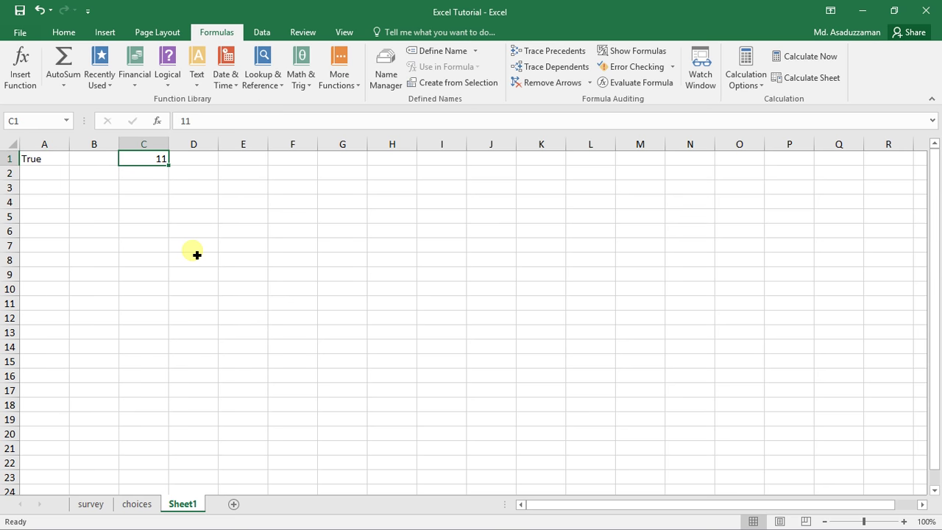
type("10")
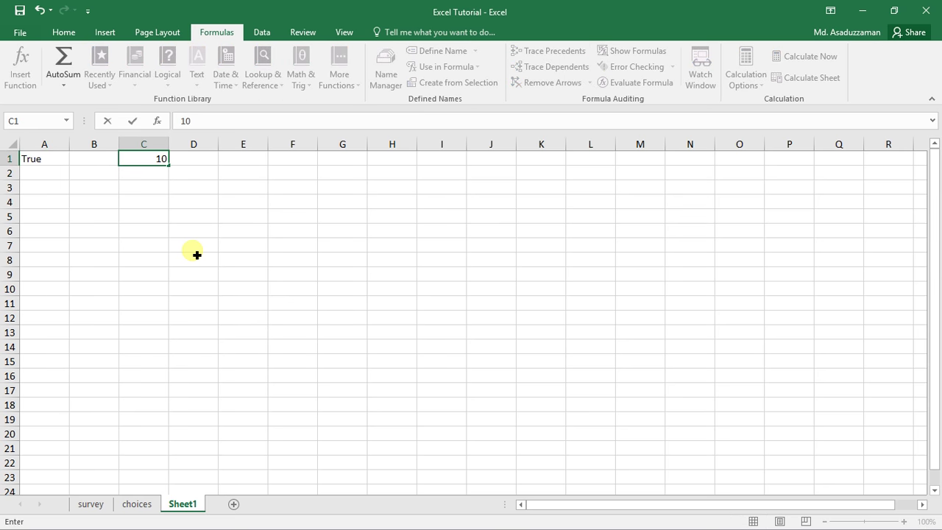
key("Return")
Insert = after the comparison in A1's formula to test at least 10
key("Left")
key("Left")
key("Up")
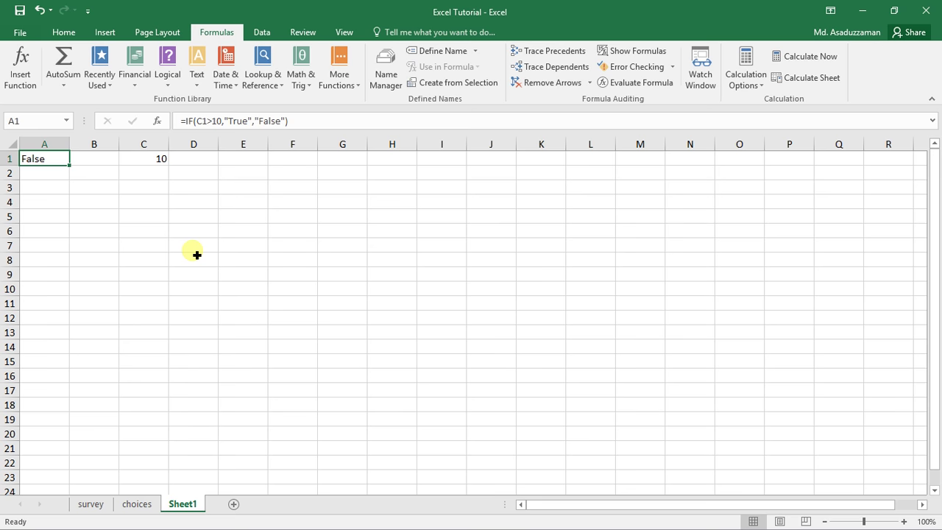
key("F2")
key("Left")
key("Left")
key("Left")
key("Left")
key("Left")
key("Left")
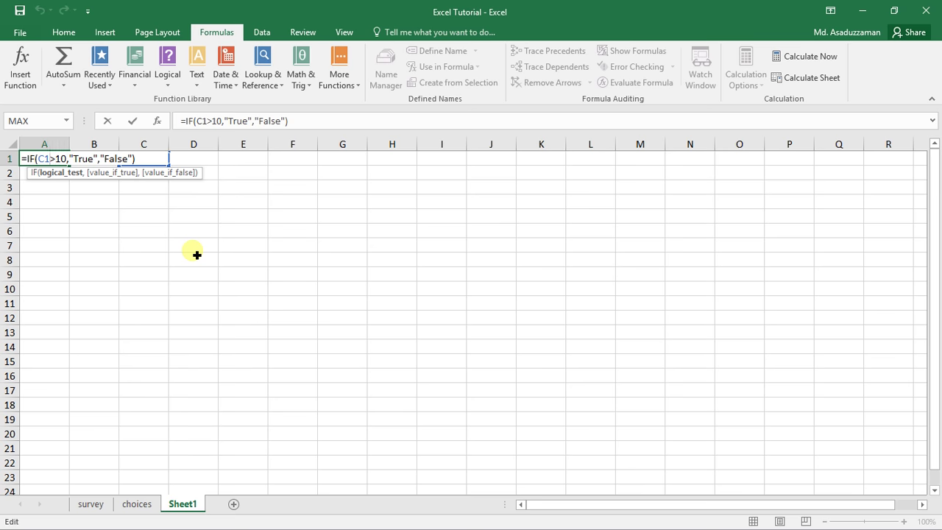
type("=")
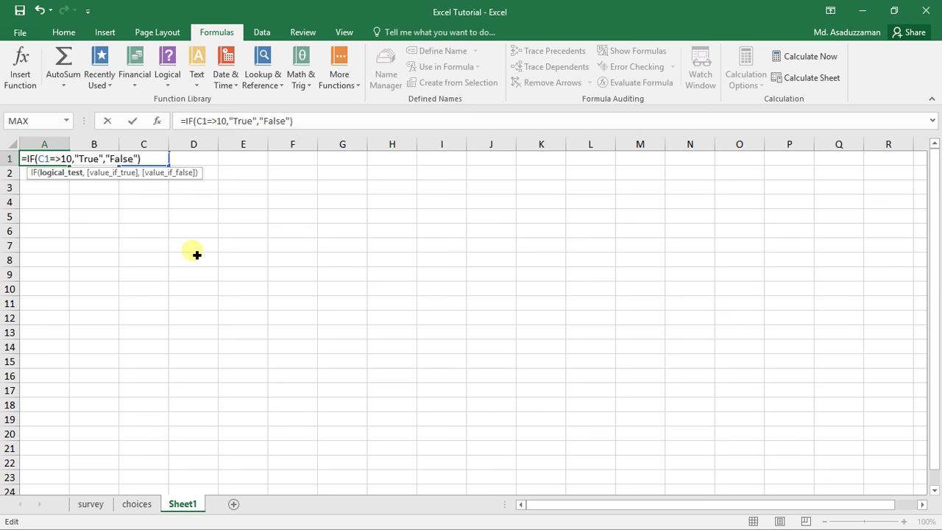
Commit A1's test as C1>=10, accepting Excel's suggested correction
key("Return")
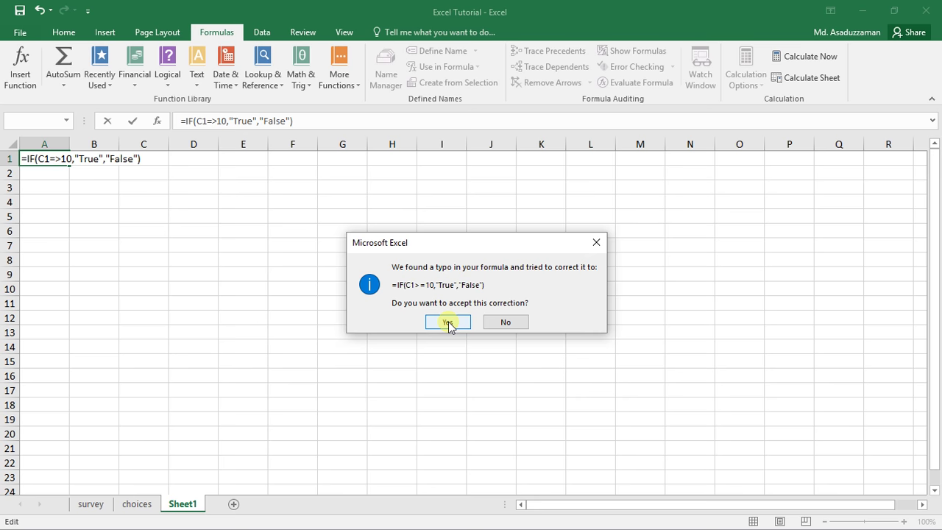
left_click(449, 325)
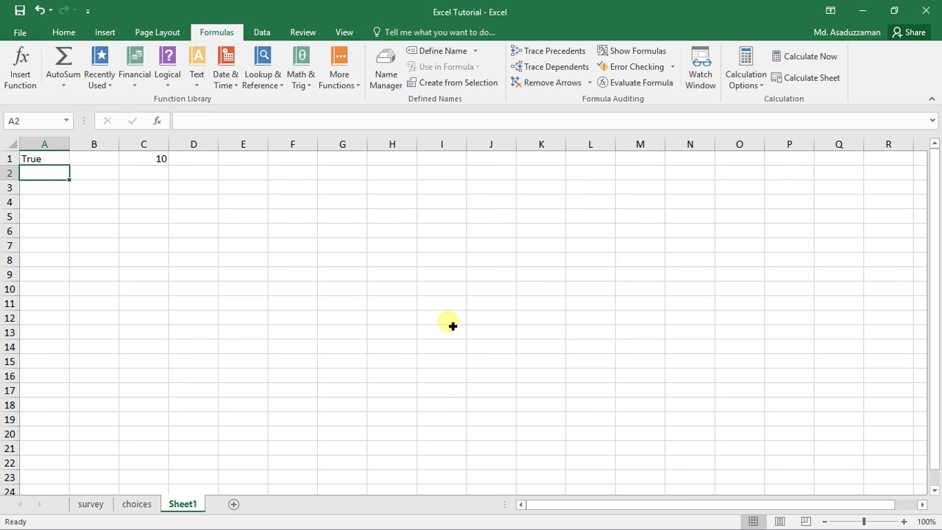
key("Up")
key("Right")
key("Left")
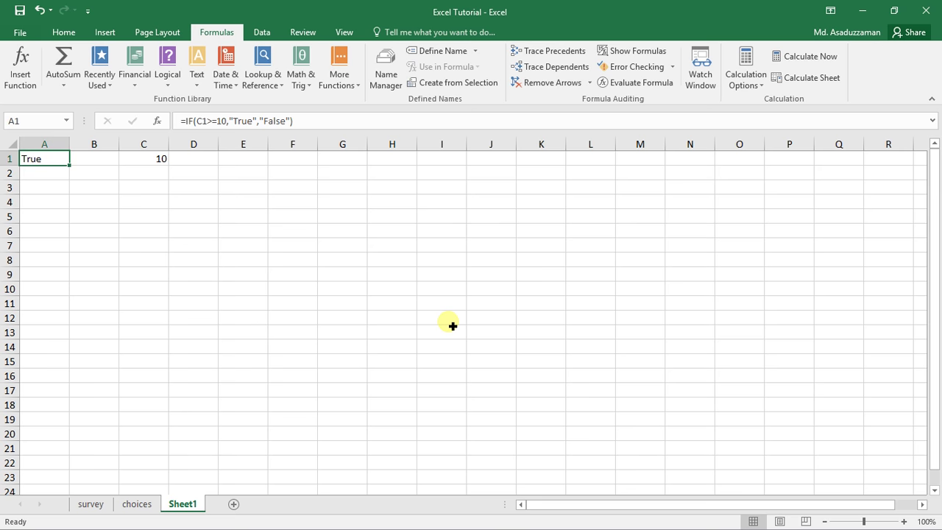
key("F2")
key("Left")
key("Left")
key("Left")
key("Left")
key("Left")
key("Left")
key("Left")
key("Left")
key("Left")
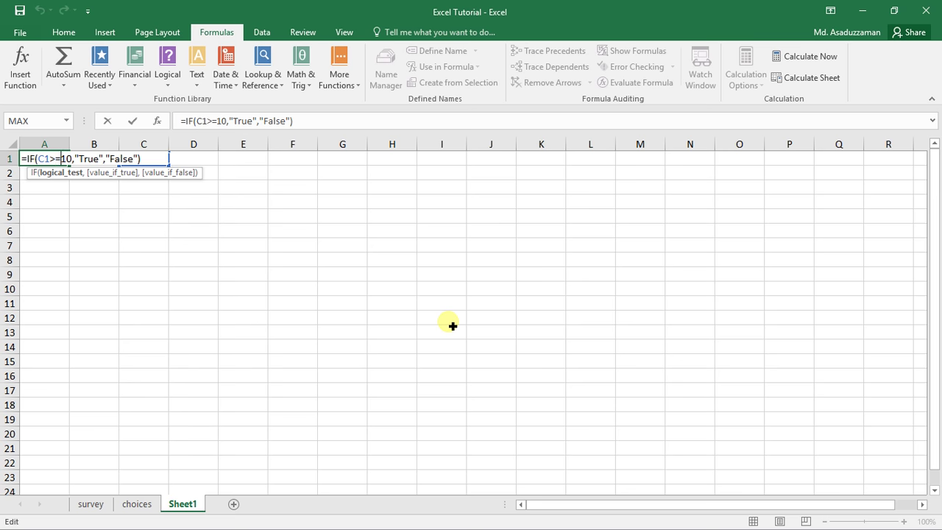
key("Right")
key("Return")
Replace C1's value with 9 and check A1's result
key("Right")
key("Right")
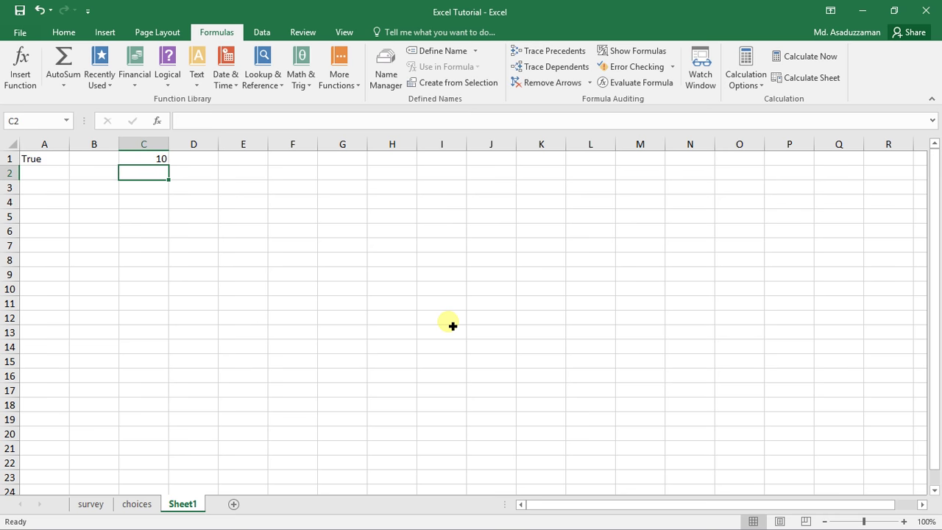
key("Up")
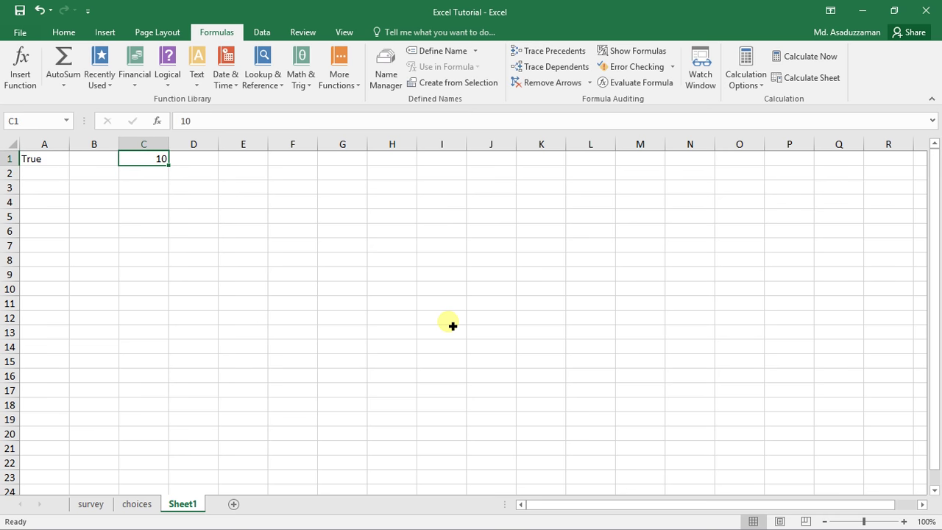
key("F2")
key("BackSpace")
key("BackSpace")
type("9")
key("ctrl+Return")
key("Left")
key("Left")
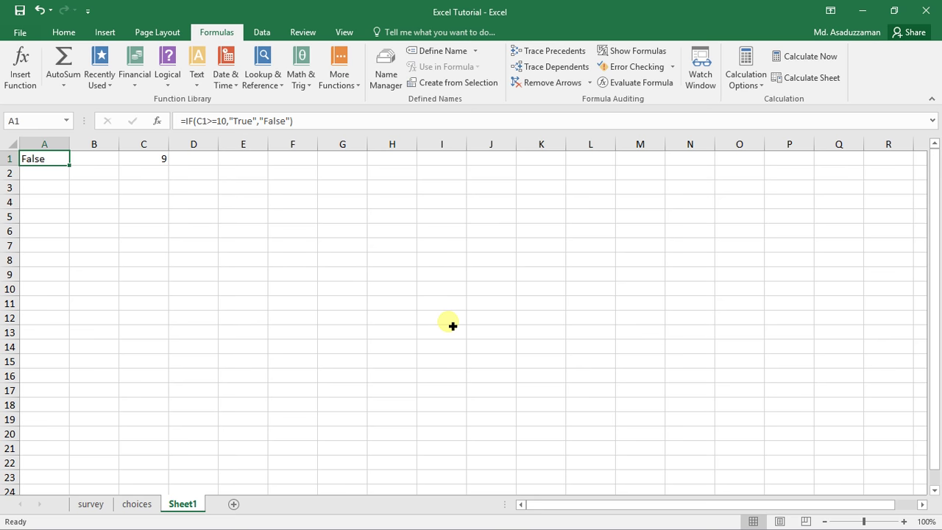
key("Right")
key("Right")
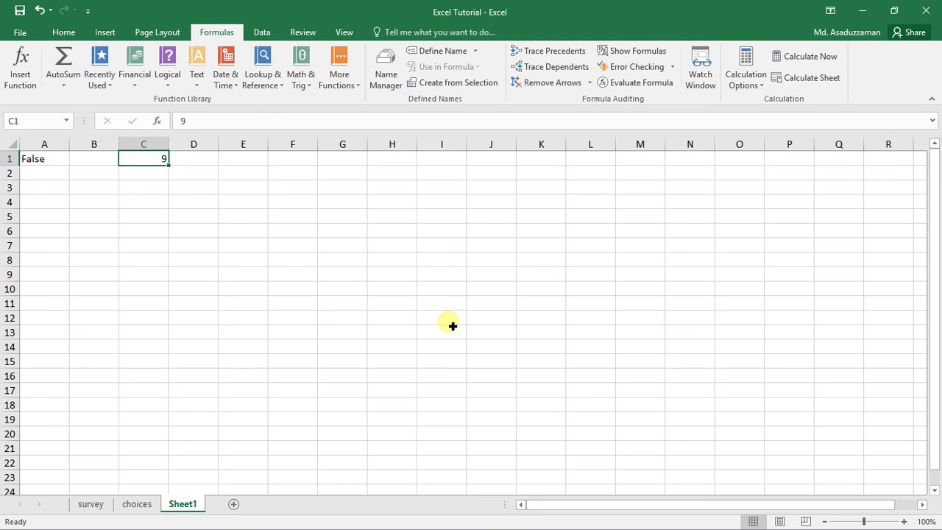
type("111111111111")
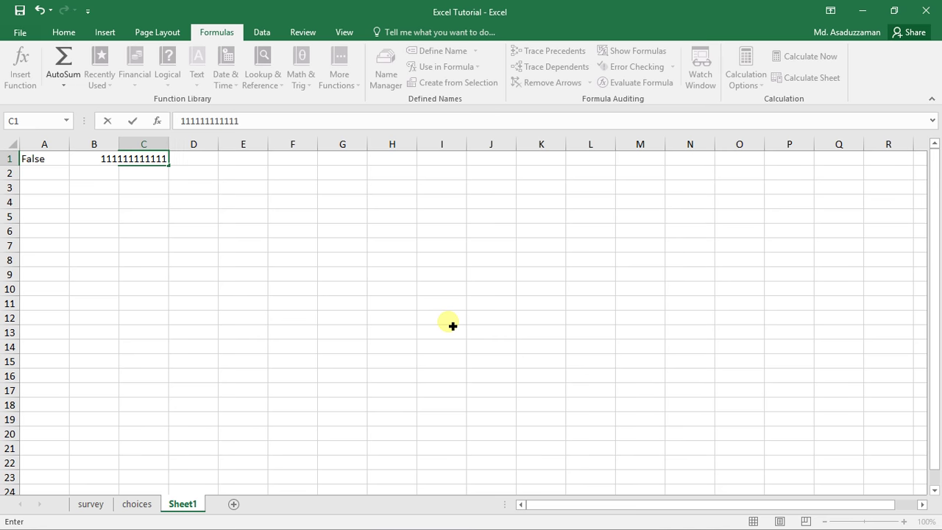
key("Return")
key("Up")
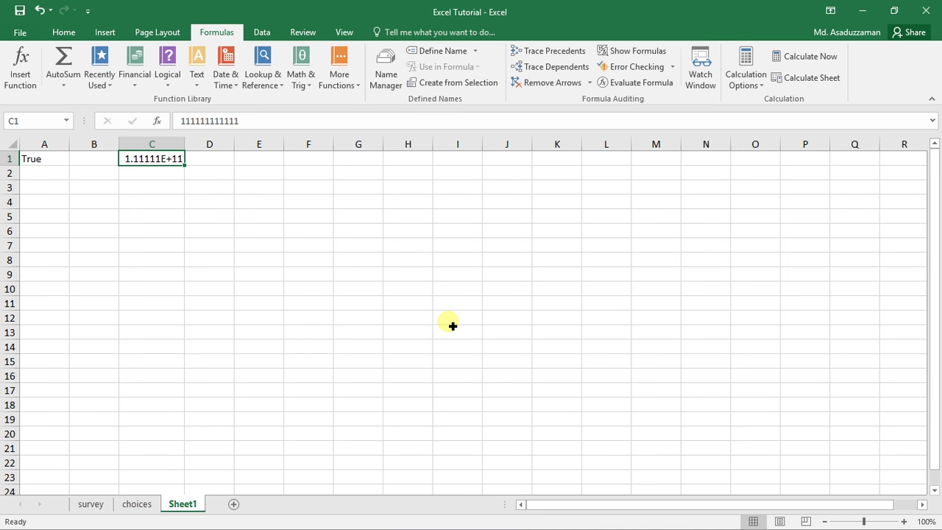
type("4444")
key("Return")
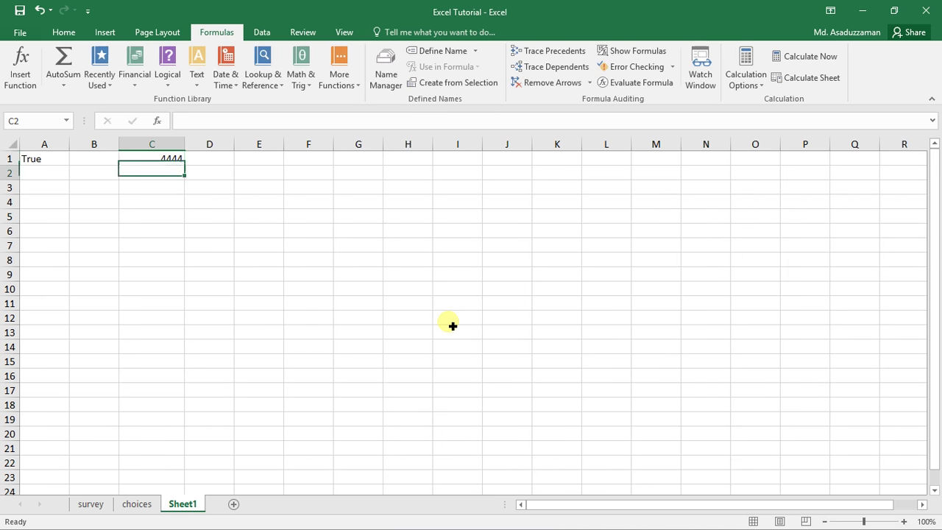
Clear C1 so A1 shows False
key("Up")
key("Left")
key("Left")
key("Right")
key("Right")
key("Right")
key("Left")
key("Delete")
key("Left")
key("Left")
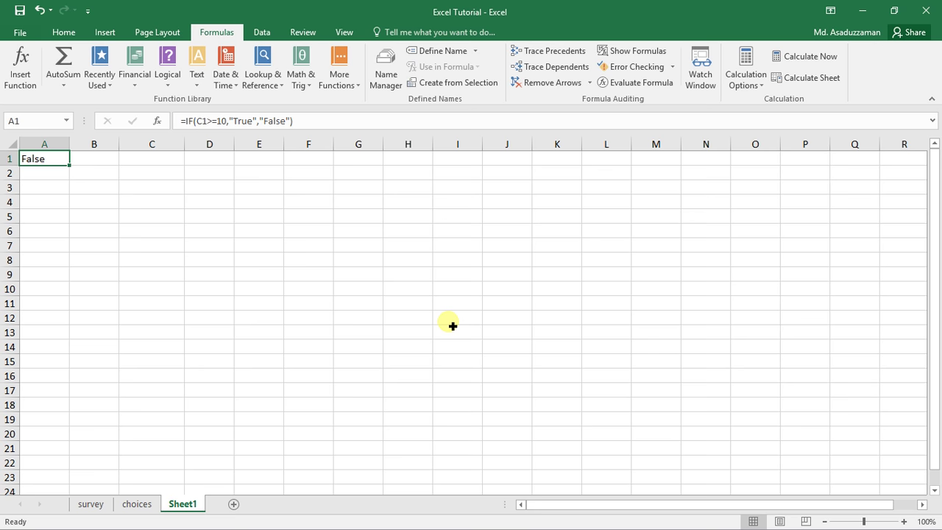
Open A1's =IF(C1>=10,"True","False") formula for editing
key("F2")
key("Left")
key("Left")
key("Left")
key("Left")
key("Left")
key("Left")
key("Left")
key("Left")
key("Left")
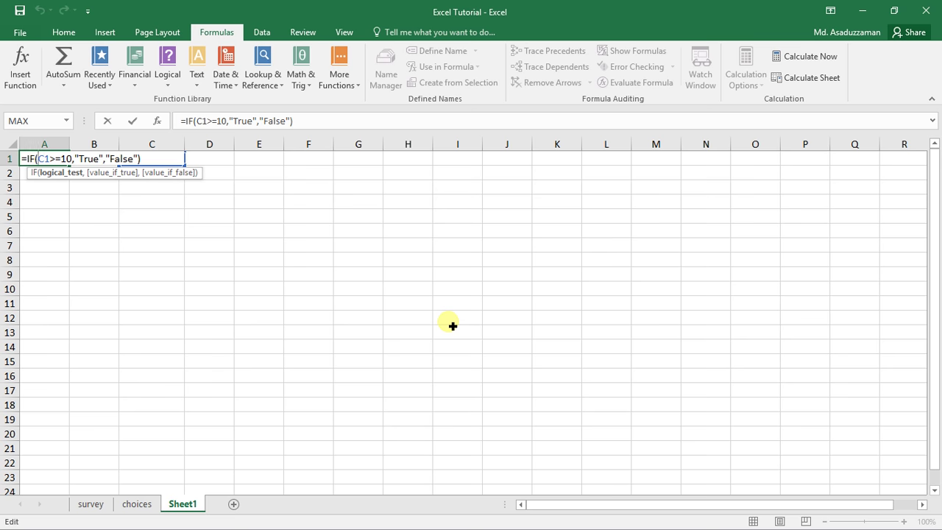
Insert and( after IF( and change the test C1>=10 to C1=10
type("and")
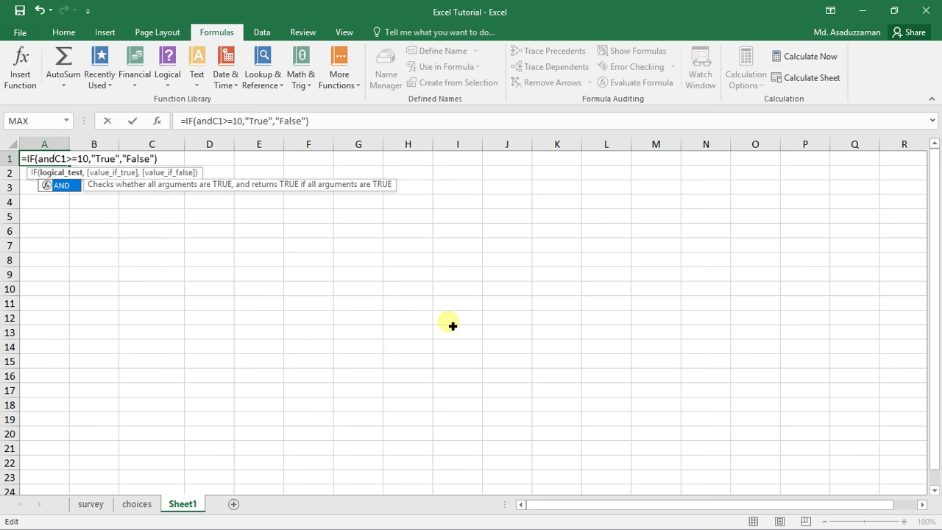
type("(")
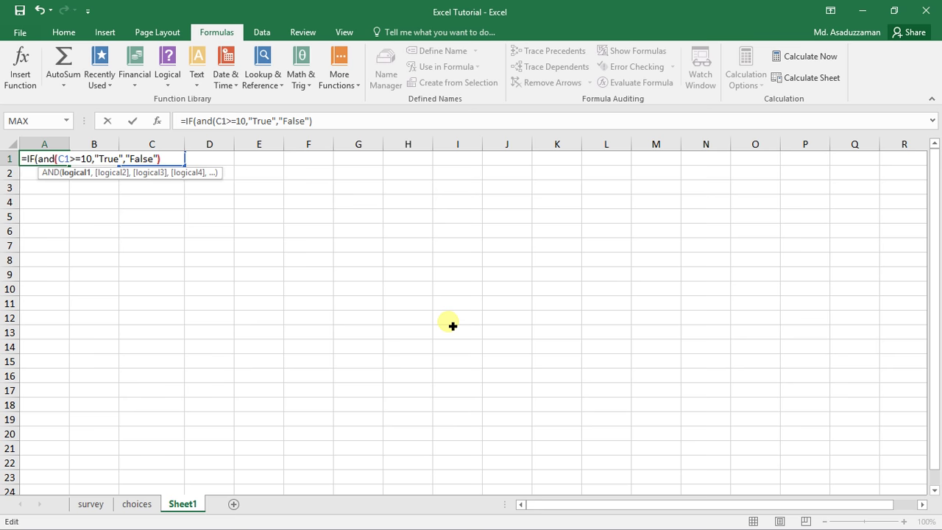
key("End")
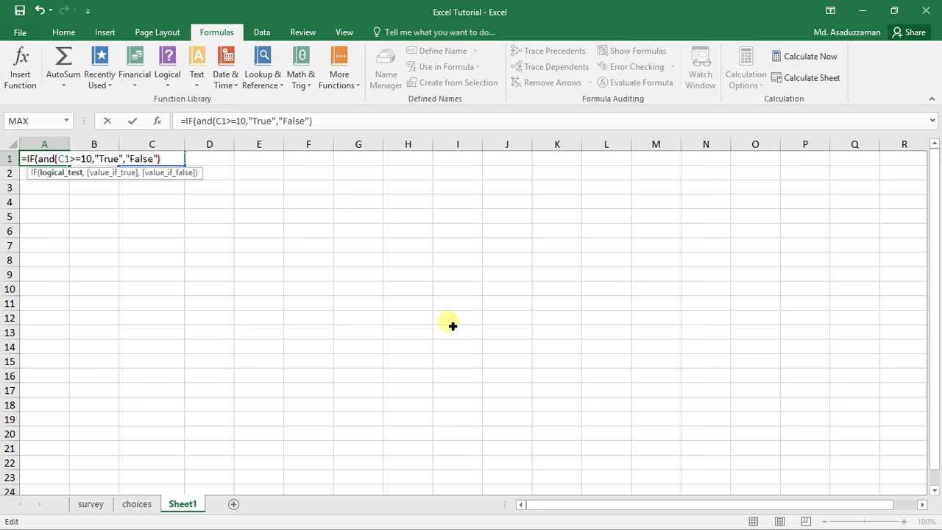
key("Left")
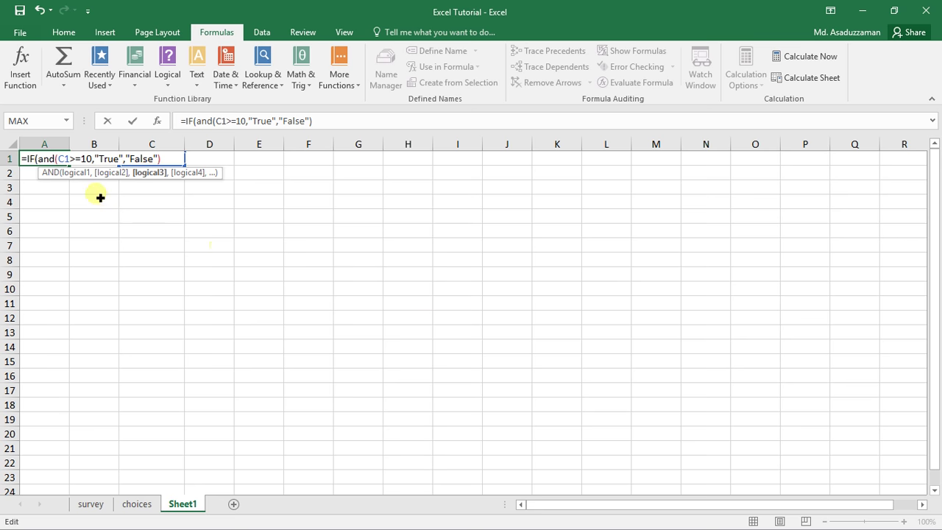
left_click(77, 159)
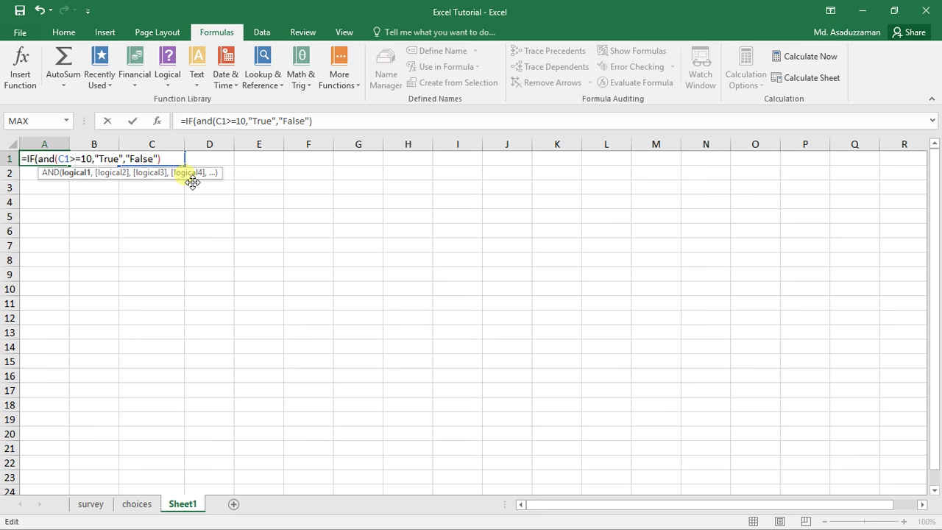
key("BackSpace")
Add d1=10 as the second AND condition, close the AND, and commit
key("Right")
key("Right")
key("Right")
key("Left")
key("Right")
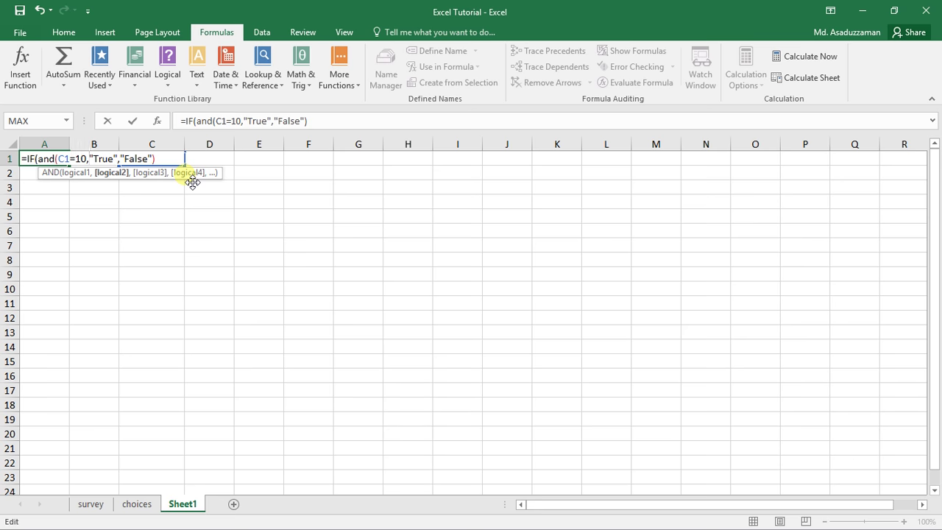
type("d1")
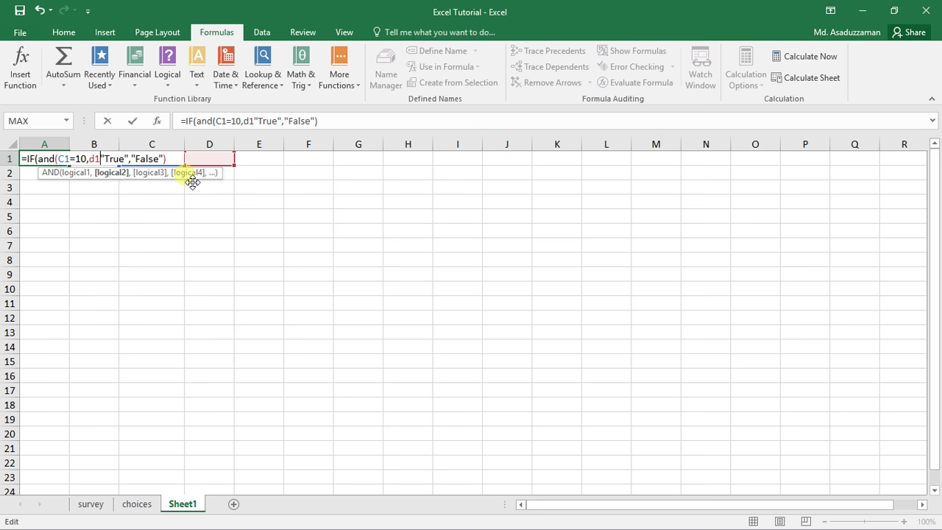
type("=")
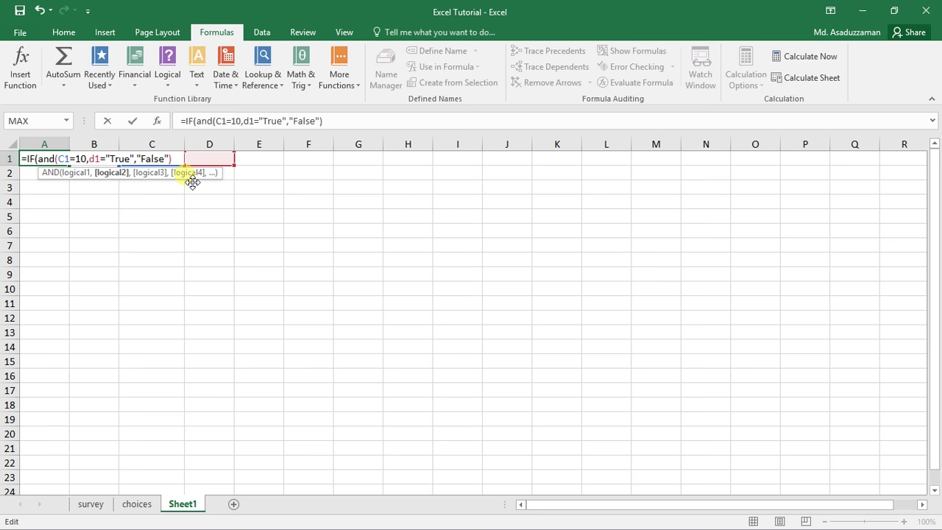
type("10")
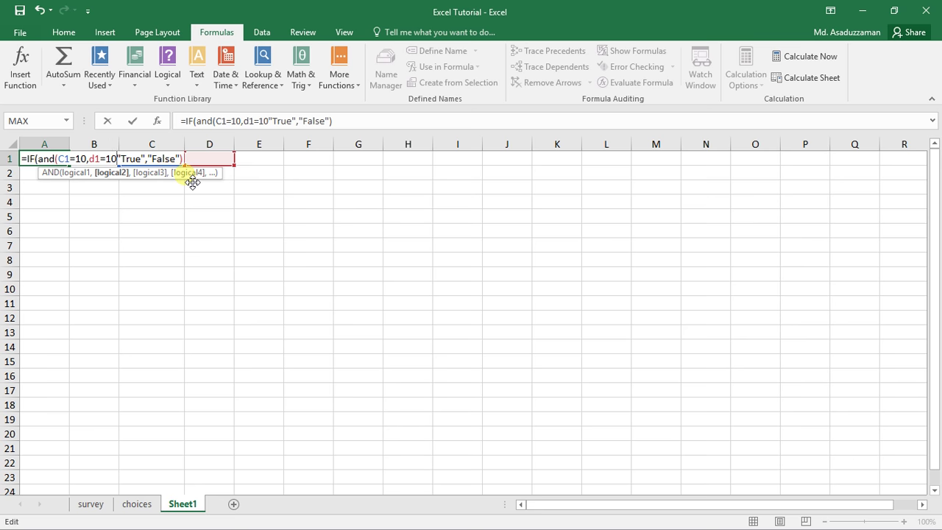
type(",")
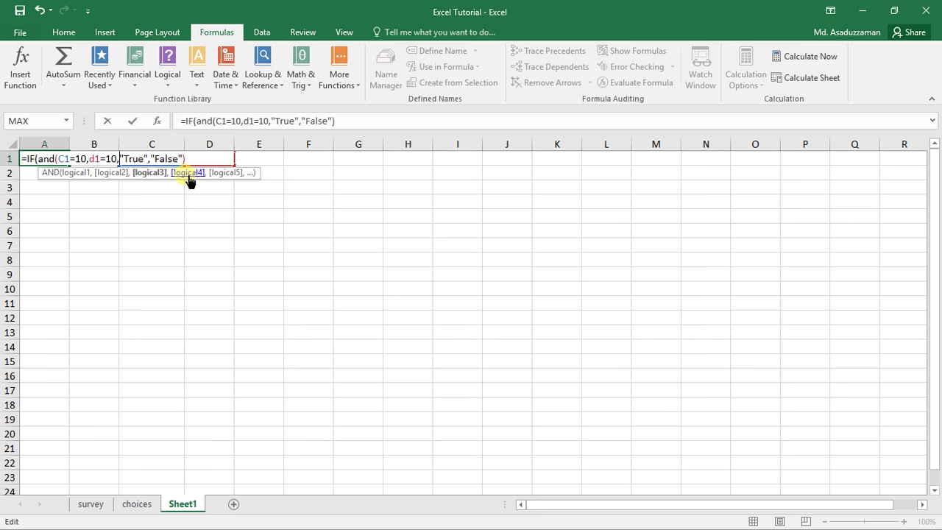
key("BackSpace")
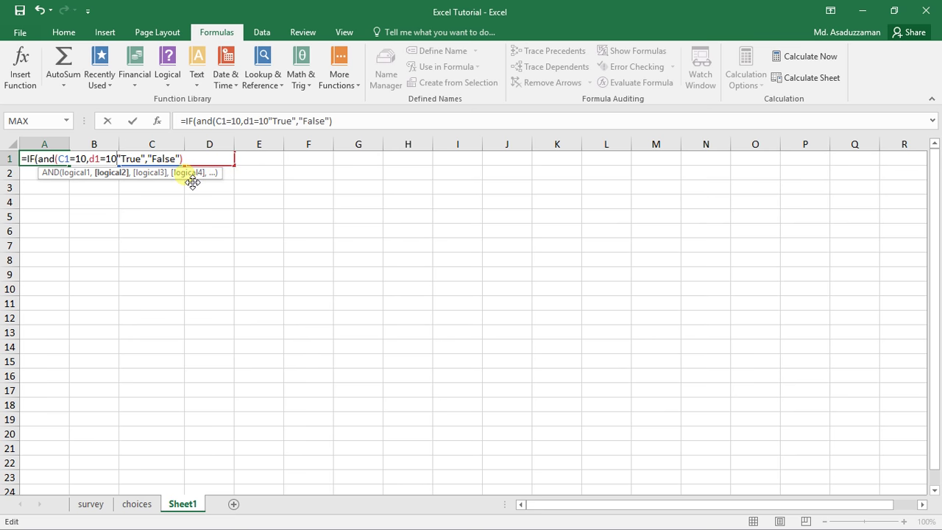
type(")")
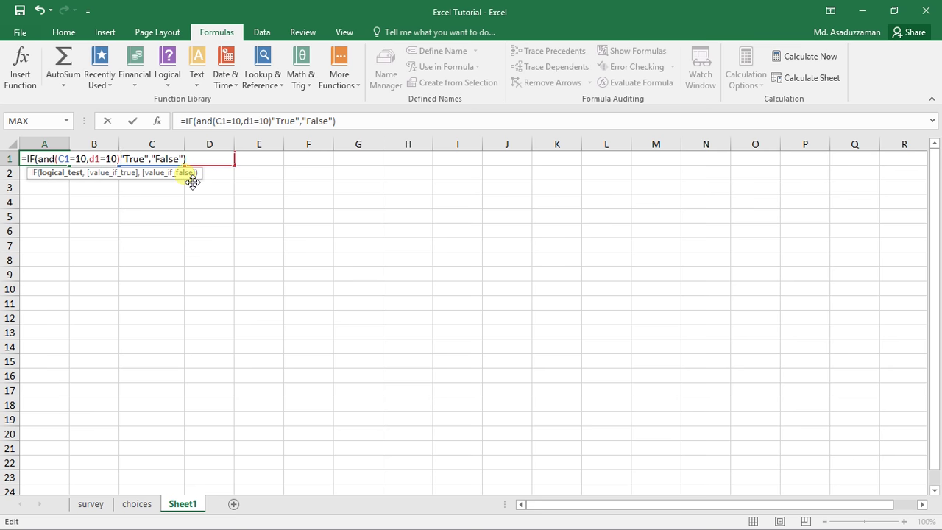
type(",")
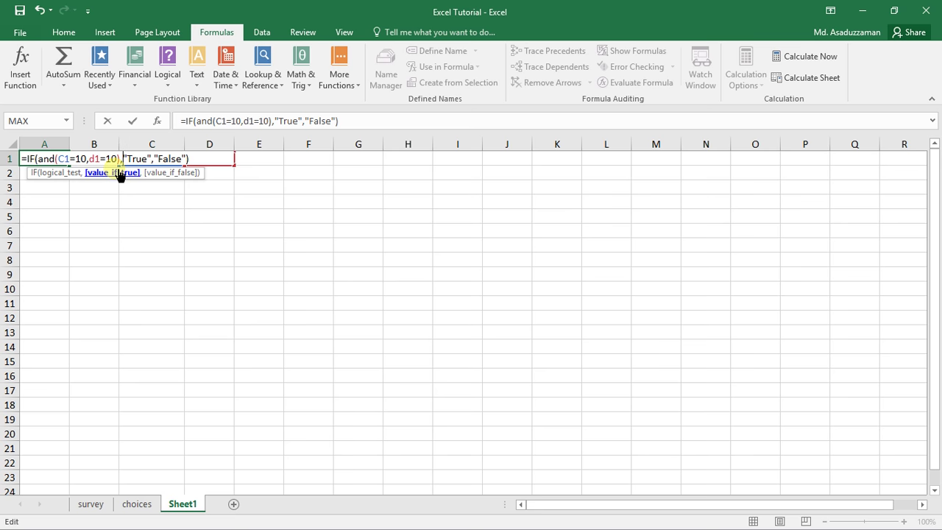
key("Return")
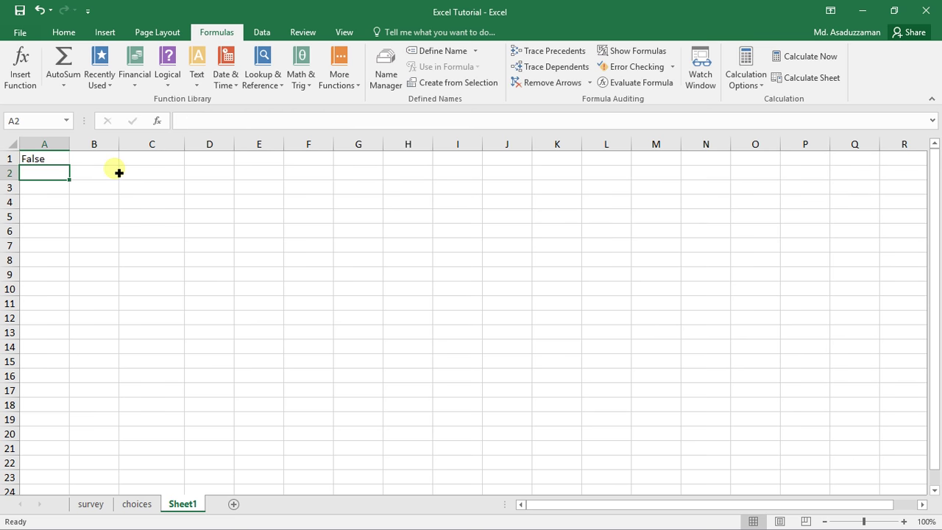
Enter 10 in both C1 and D1
key("Right")
key("Right")
key("Right")
key("Up")
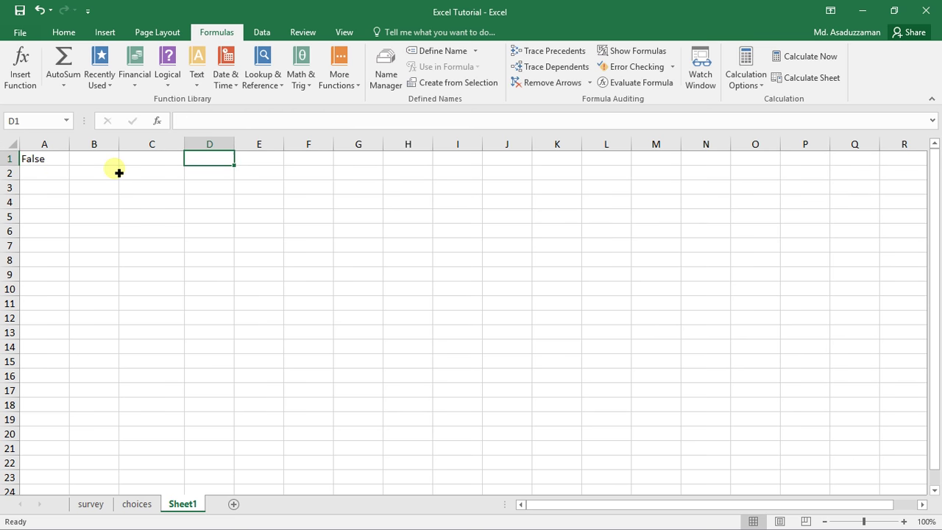
key("Left")
type("10")
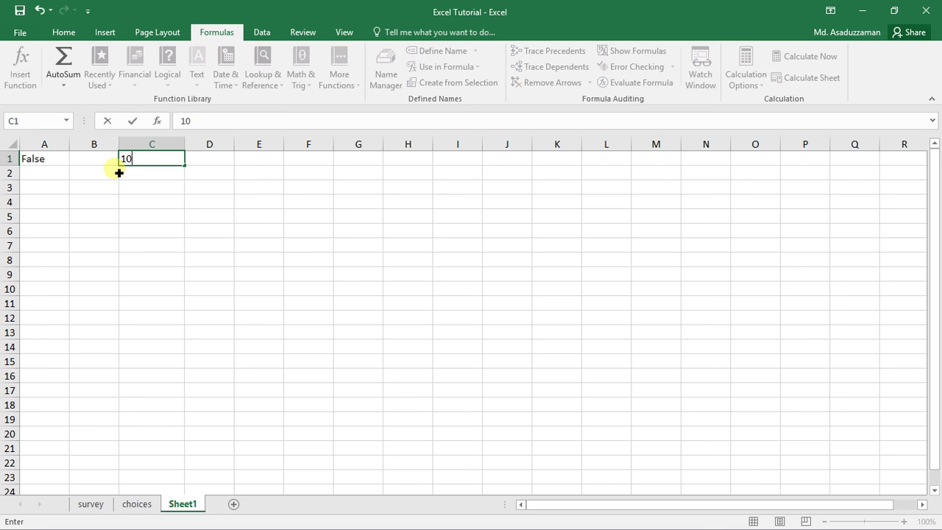
key("Right")
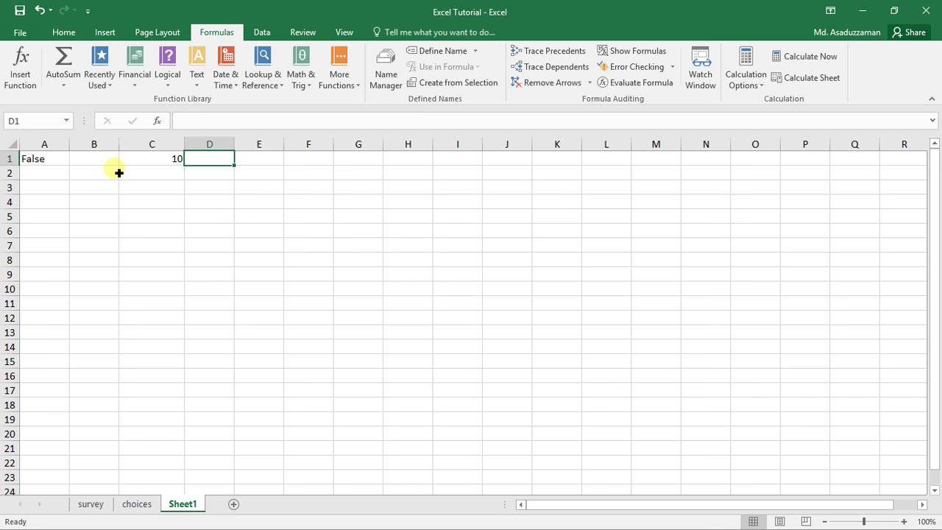
type("10")
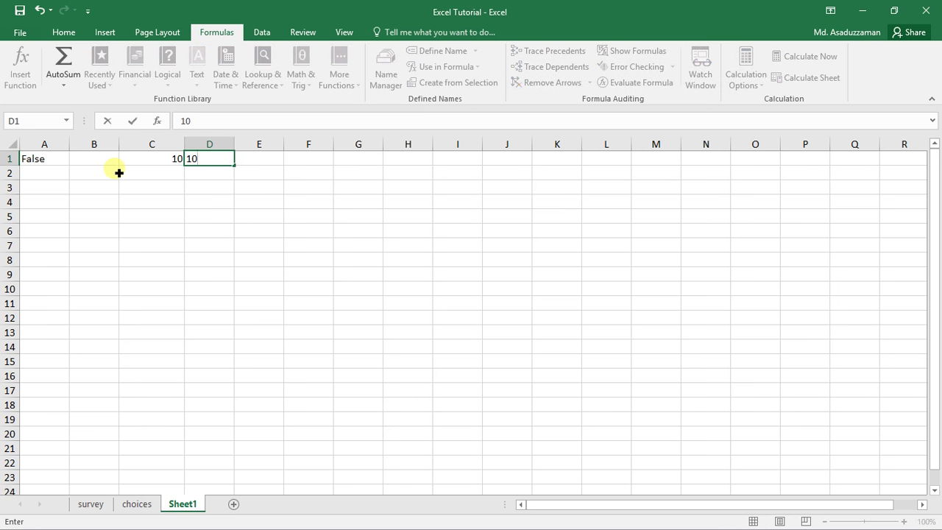
key("Return")
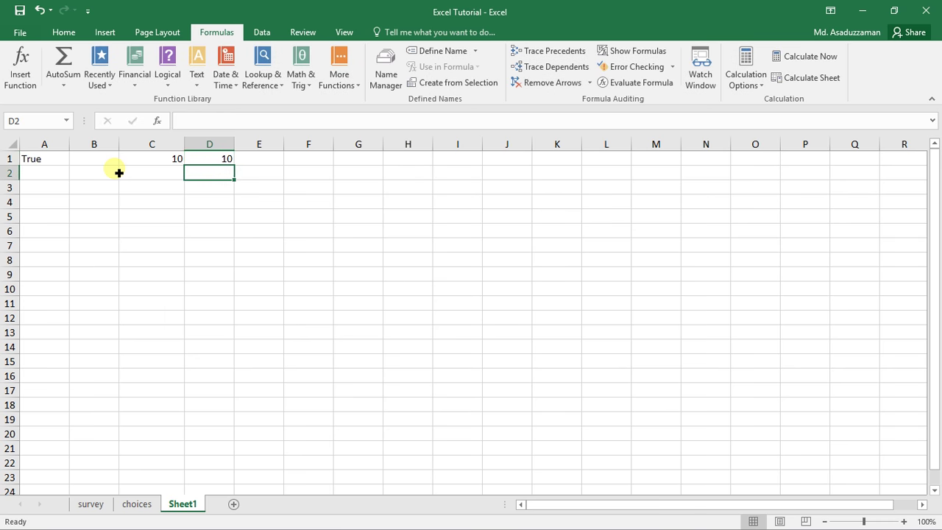
Replace AND with OR in A1's IF formula
key("Left")
key("Up")
key("Left")
key("Left")
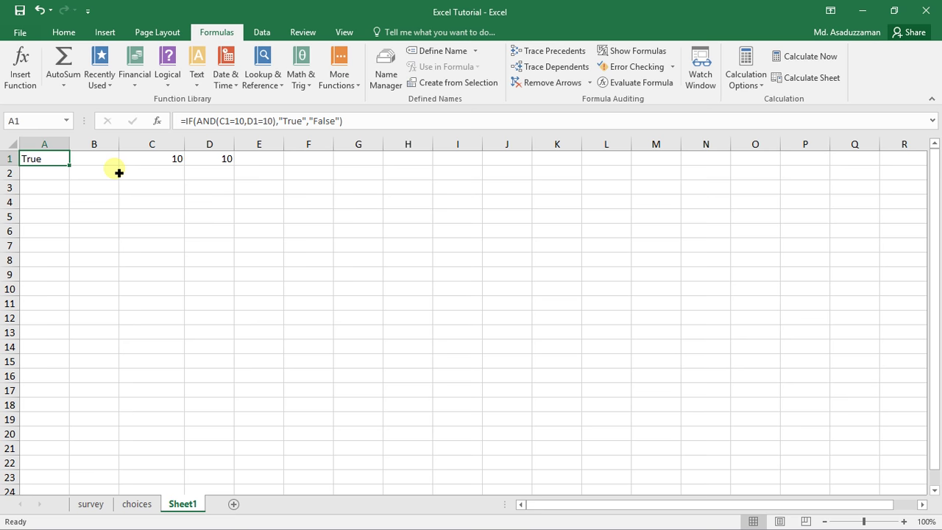
key("F2")
key("Left")
key("Left")
key("Left")
key("Left")
key("Left")
key("Left")
key("Left")
key("Left")
key("Left")
key("Left")
key("Left")
key("Left")
key("Left")
key("shift+Left")
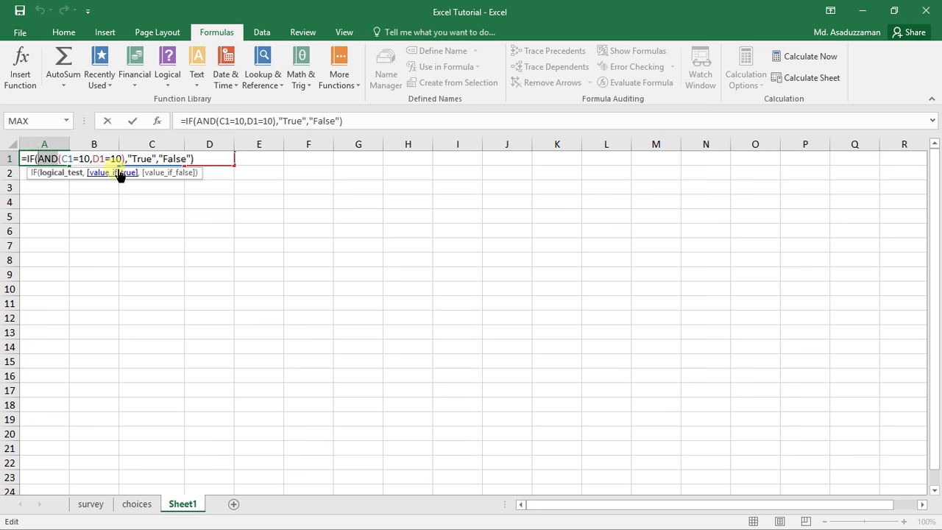
type("o")
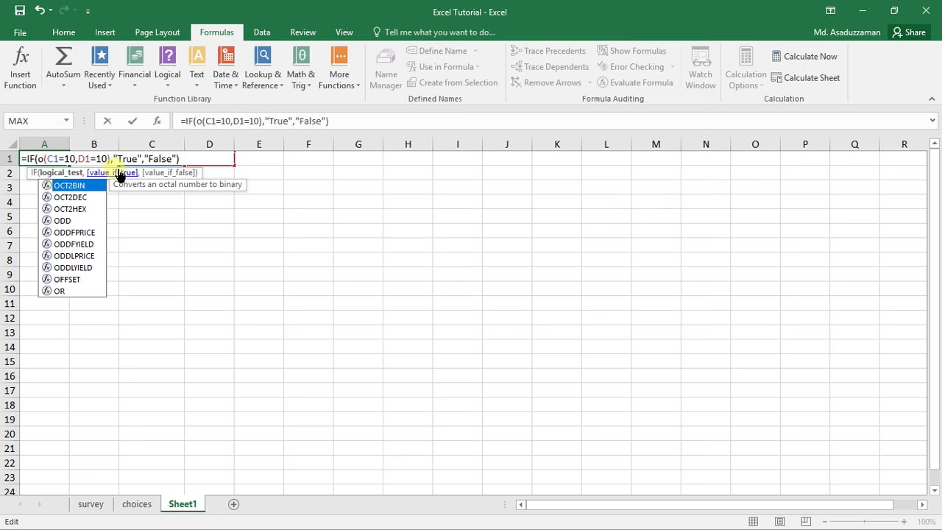
type("r")
key("Return")
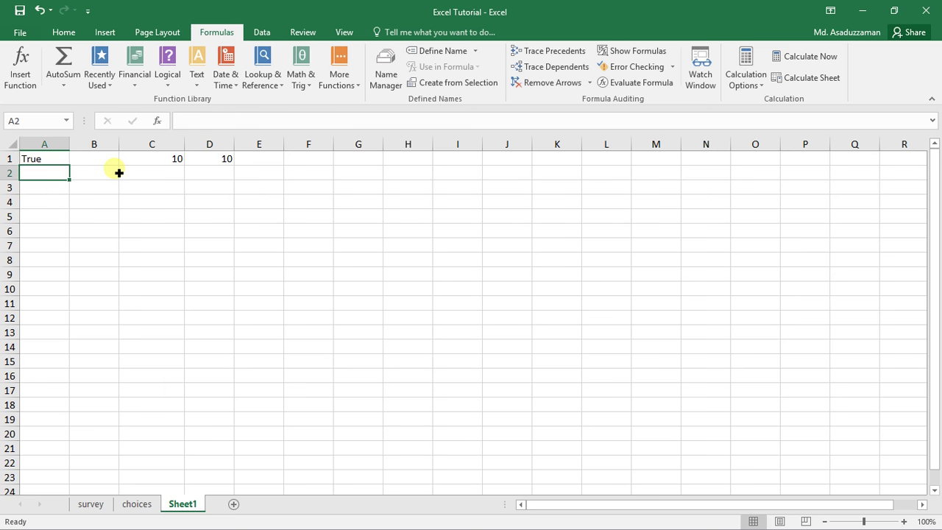
key("Down")
key("Down")
key("Down")
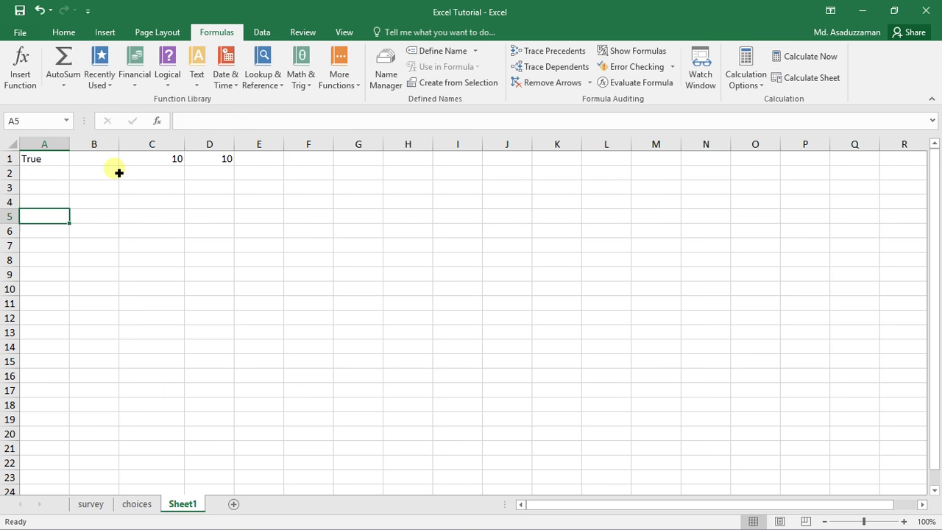
Clear the 10 values from C1 and D1
left_click(172, 159)
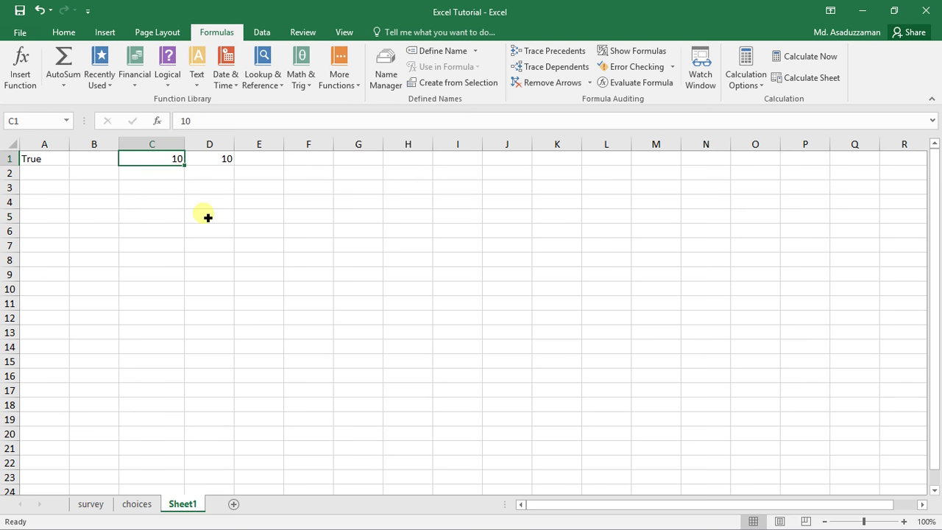
key("Delete")
key("Right")
key("Delete")
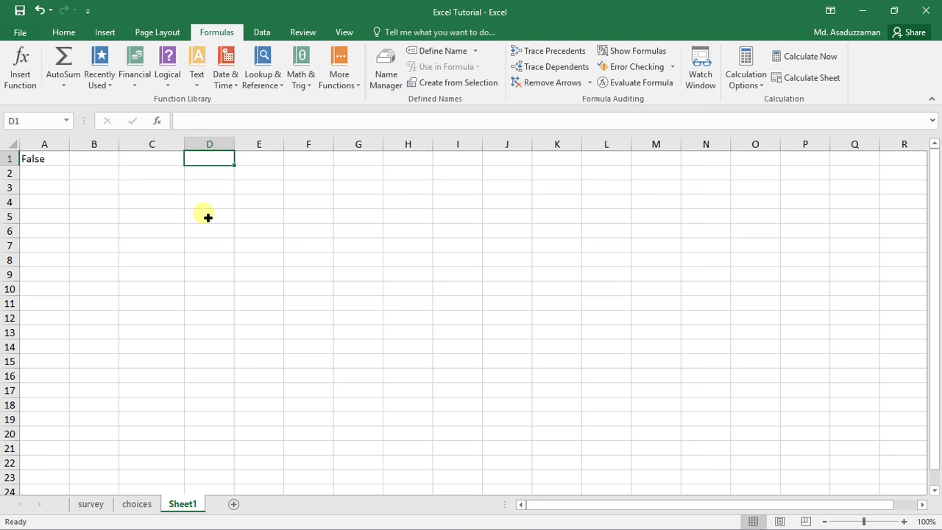
Erase the OR-based IF formula from A1
key("Left")
key("Left")
key("Left")
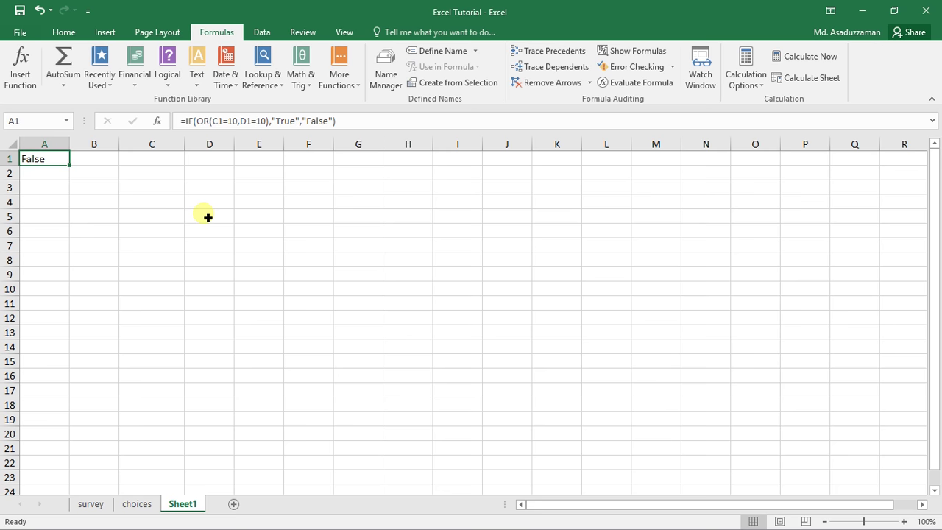
key("F2")
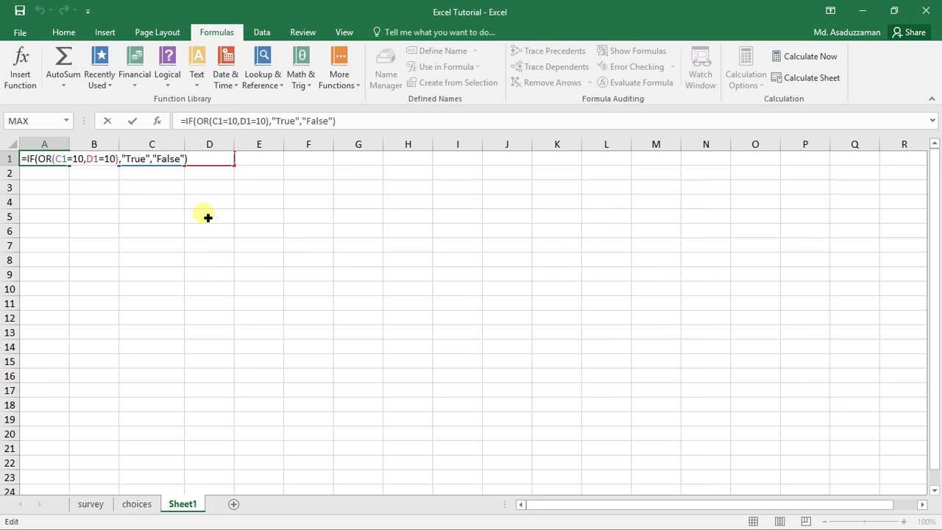
key("BackSpace")
key("BackSpace")
key("BackSpace")
key("BackSpace")
key("BackSpace")
key("BackSpace")
key("BackSpace")
key("BackSpace")
key("BackSpace")
key("BackSpace")
key("BackSpace")
key("BackSpace")
key("BackSpace")
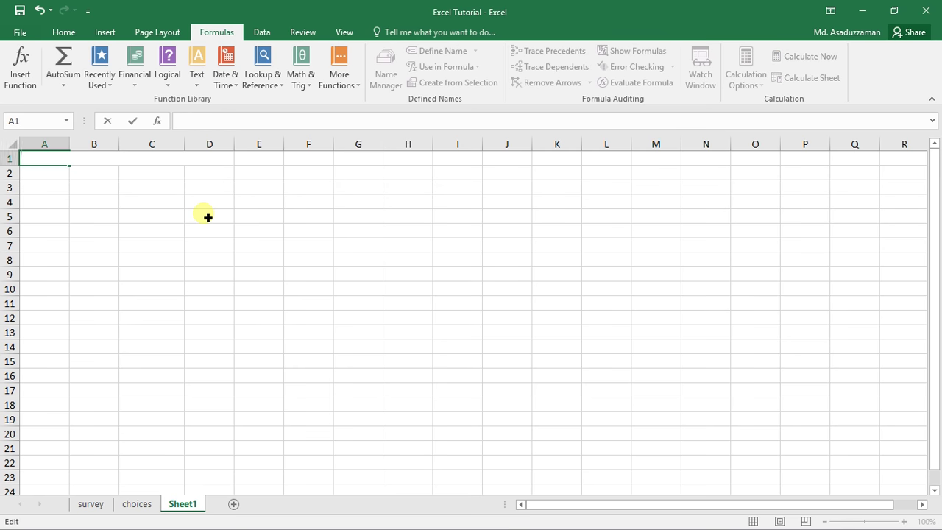
Clear the stray entry and put the heading Marks in A1
left_click(77, 202)
left_click(47, 158)
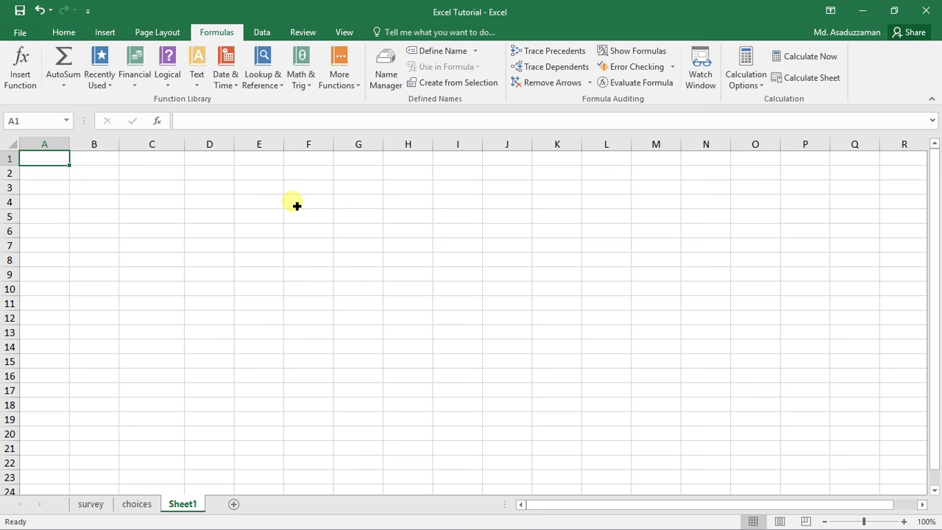
type("=IF")
key("BackSpace")
key("BackSpace")
key("BackSpace")
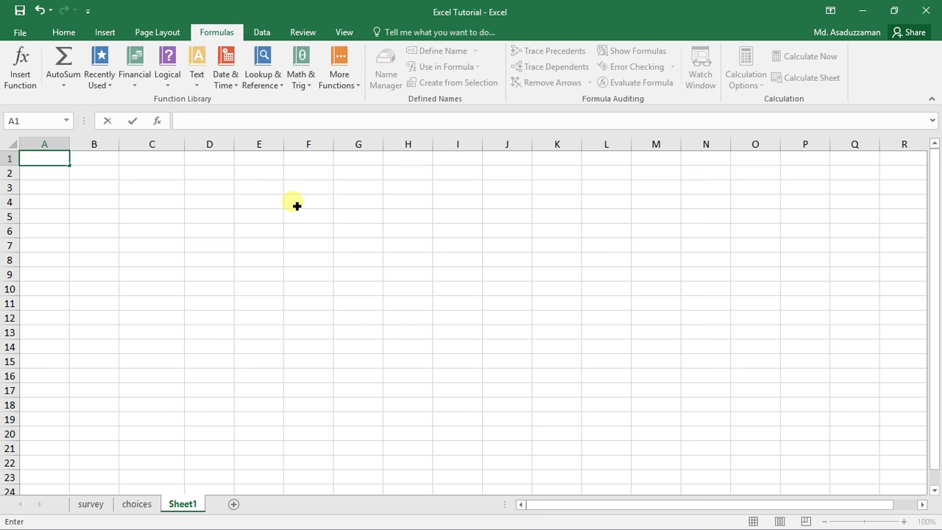
type("Marks")
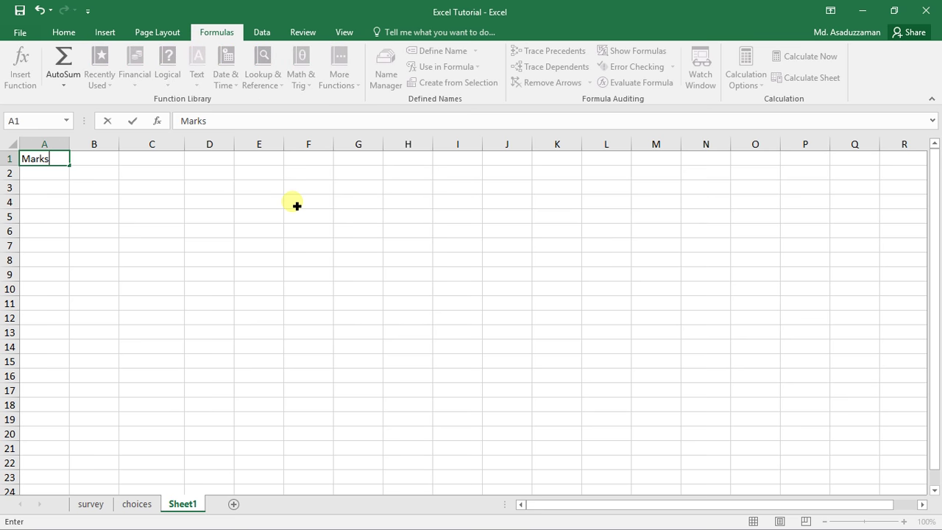
key("Return")
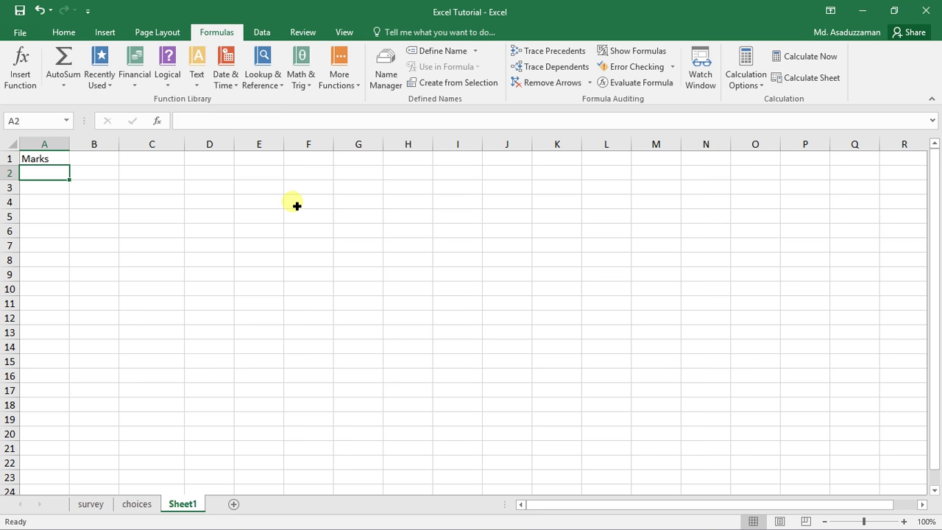
Enter the marks 66, 55, 78, 90, 33, 32 and 81 in A2:A8
type("66")
key("Return")
type("55")
key("Return")
type("78")
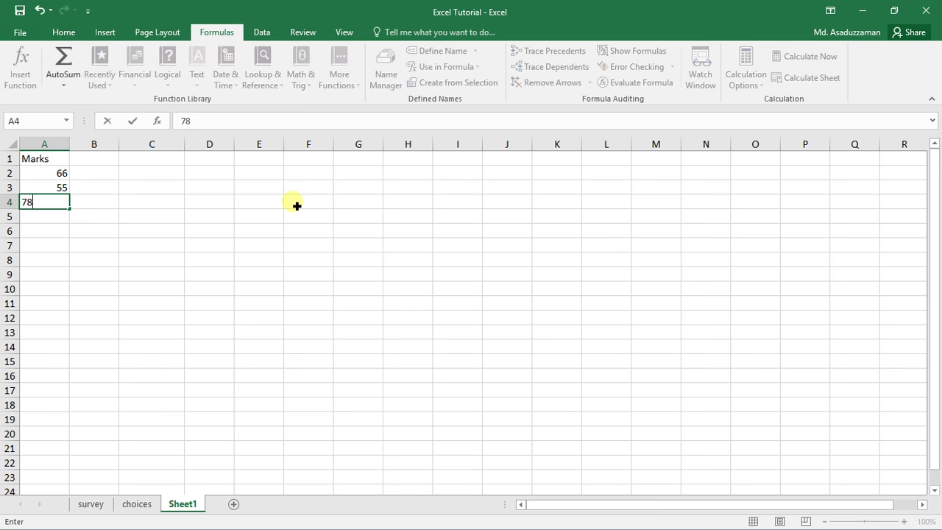
key("Return")
type("90")
key("Return")
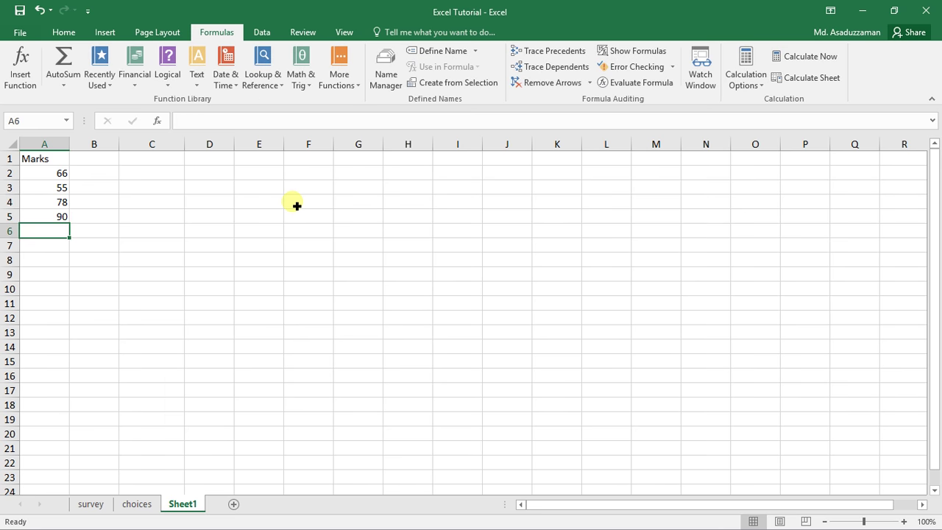
type("33")
key("Return")
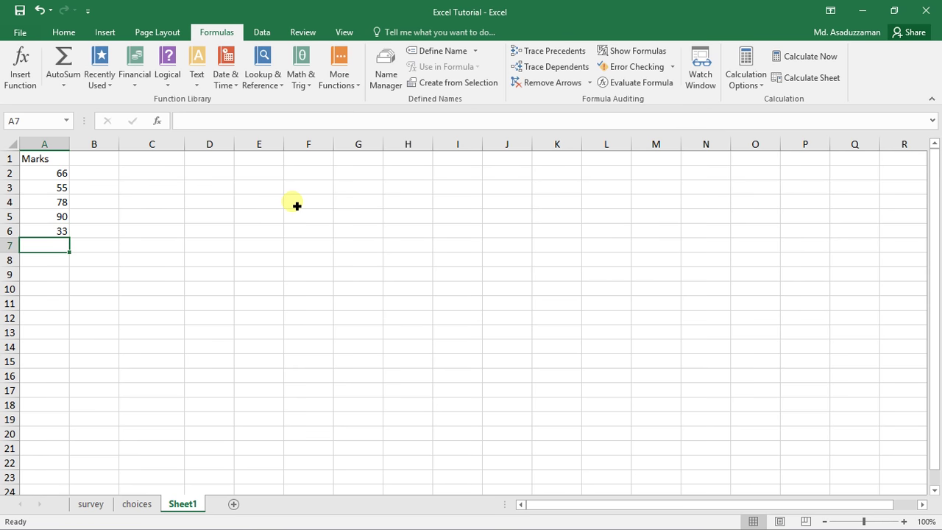
type("32")
key("Return")
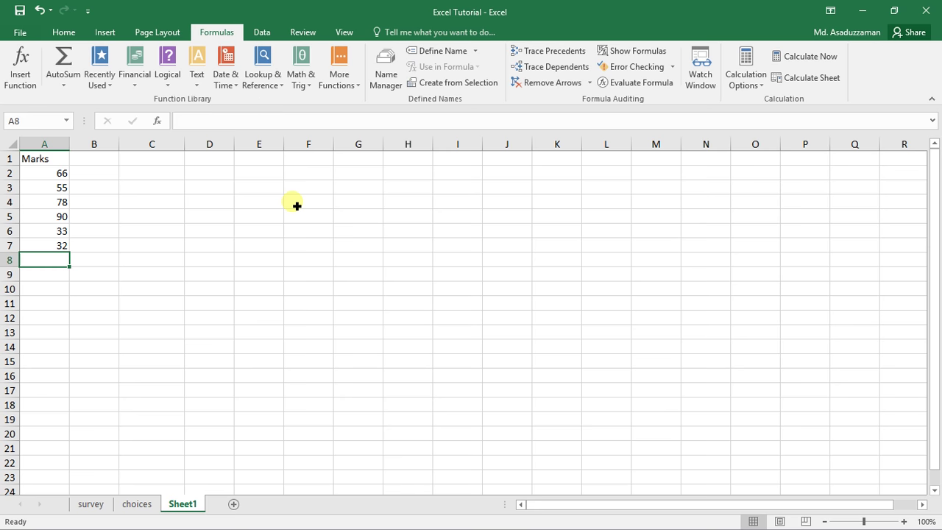
key("Up")
key("Up")
key("Up")
key("Up")
key("Up")
key("Up")
key("Right")
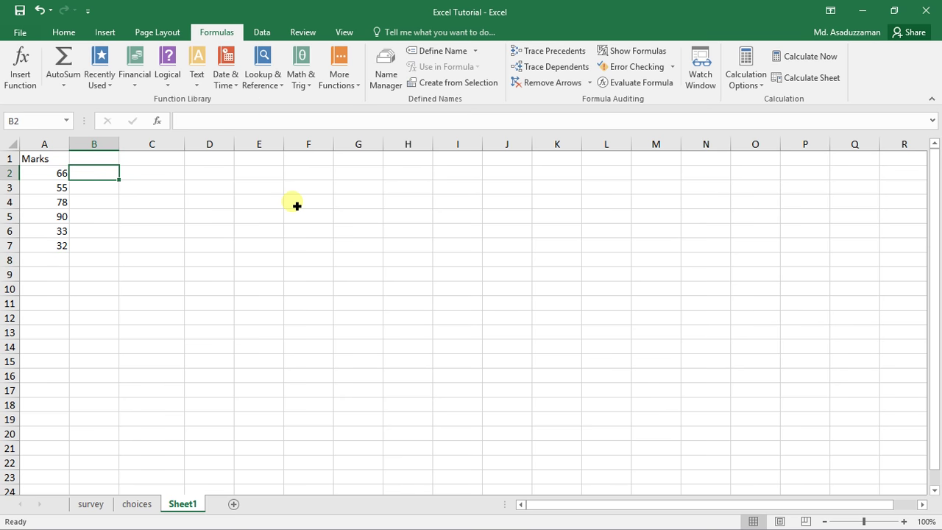
key("Down")
key("Down")
key("Down")
key("Down")
key("Down")
key("Down")
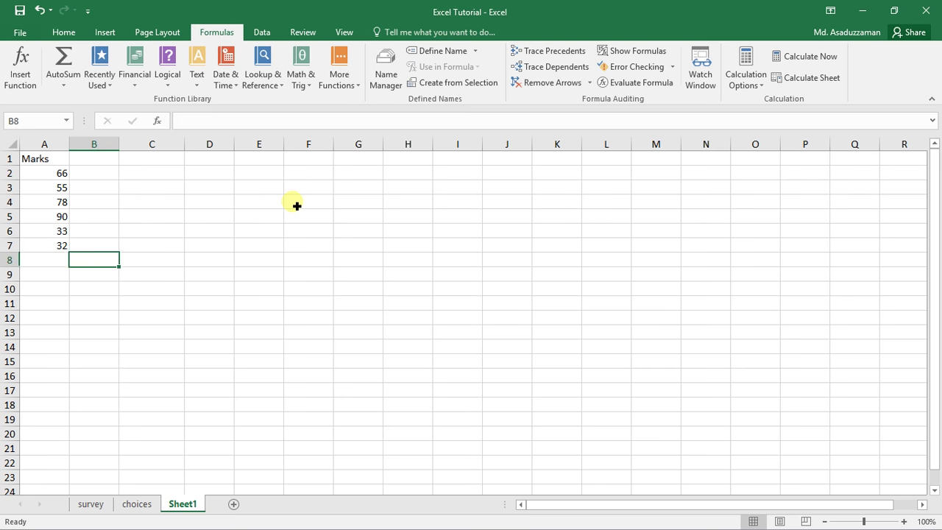
key("Left")
type("81")
key("ctrl+Return")
Start an IF formula in B2 with =if(
key("Right")
key("Right")
key("Up")
key("Up")
key("Left")
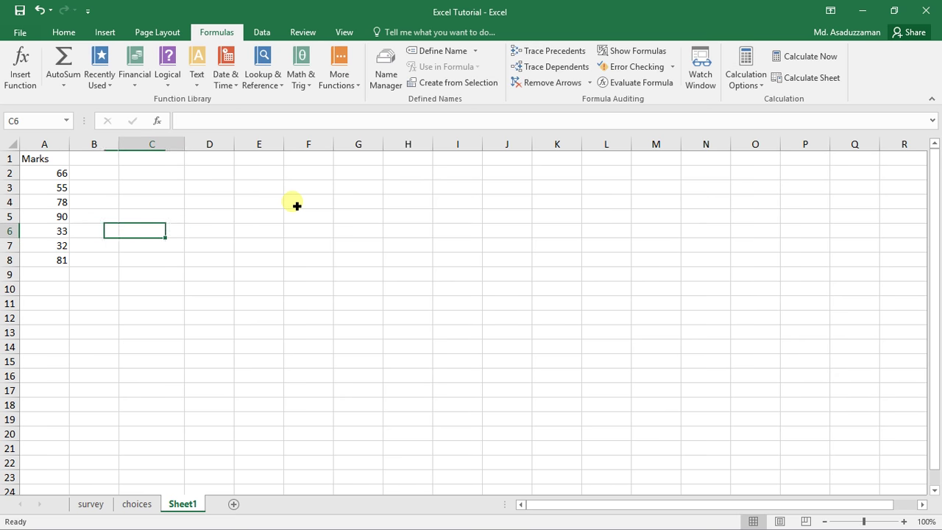
key("Up")
key("Up")
key("Up")
key("Up")
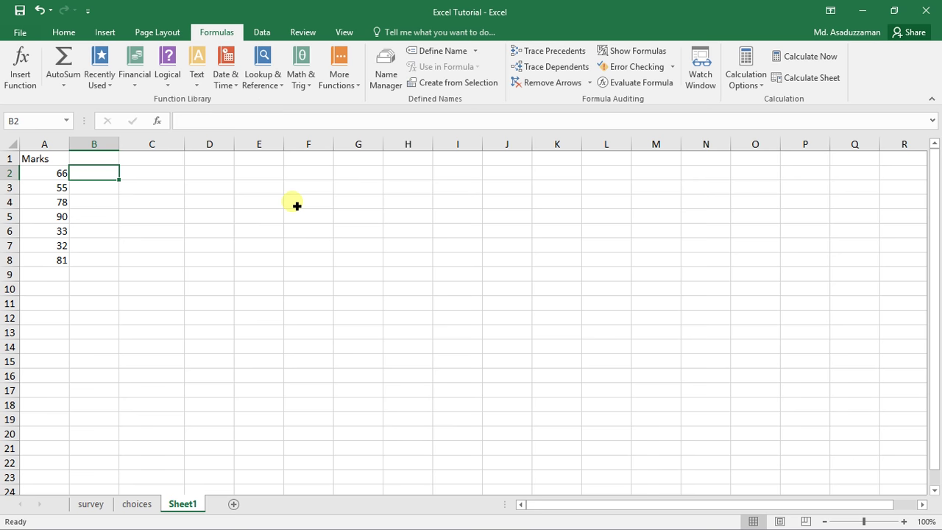
type("=")
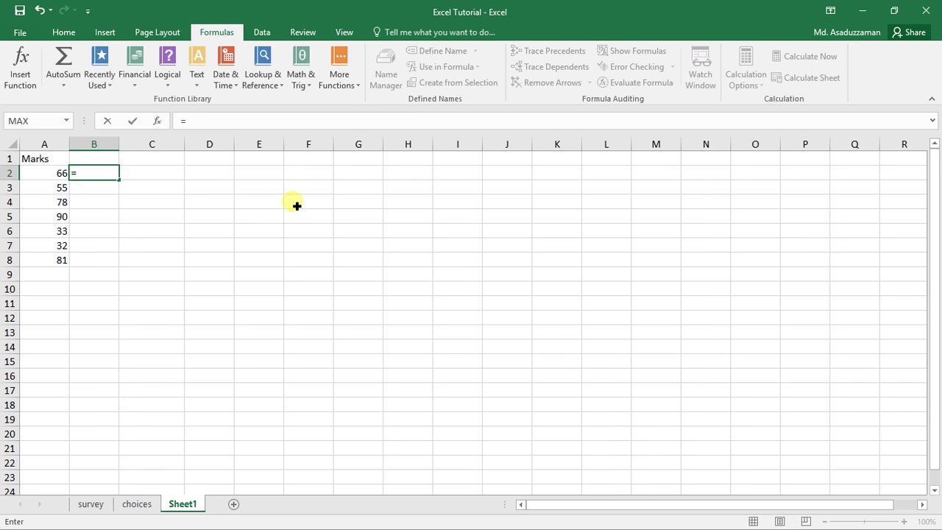
type("if")
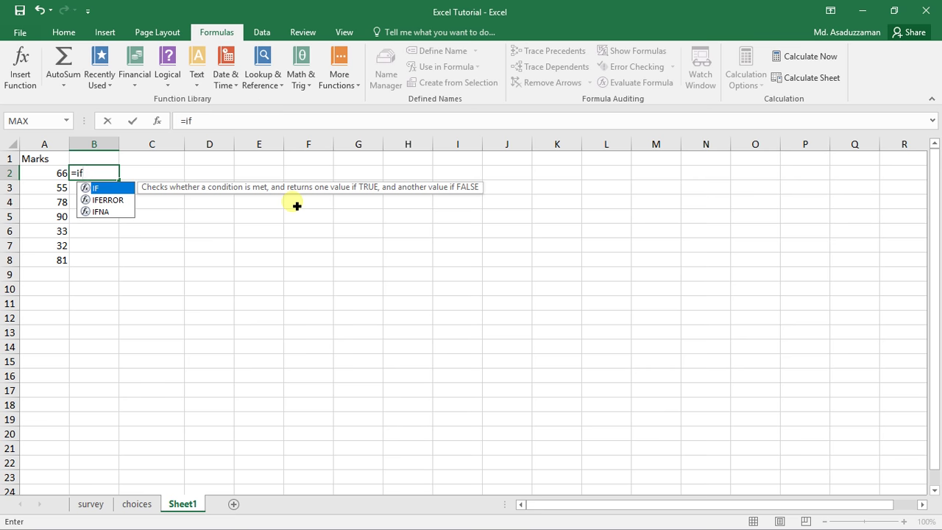
type("(")
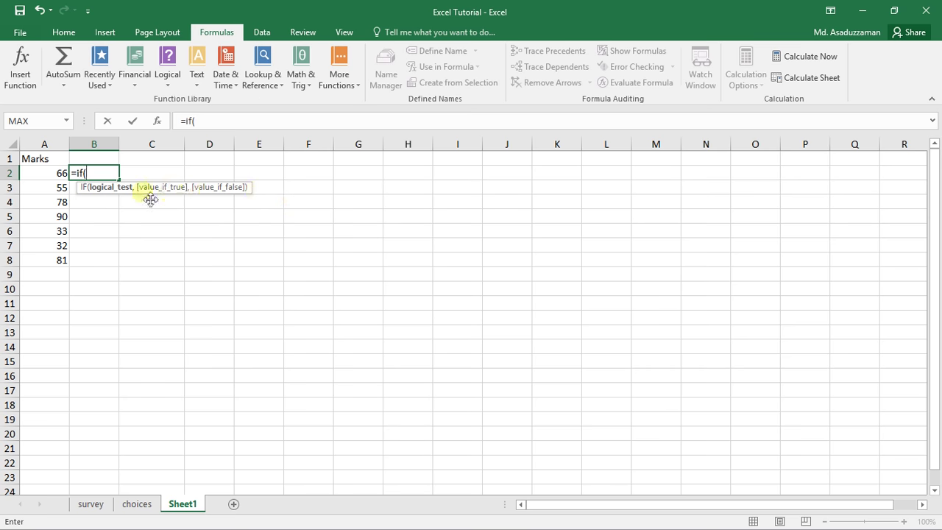
Extend B2's formula to =if(A2=>90,"A+",if( so marks of 90 or more grade A+
left_click(63, 172)
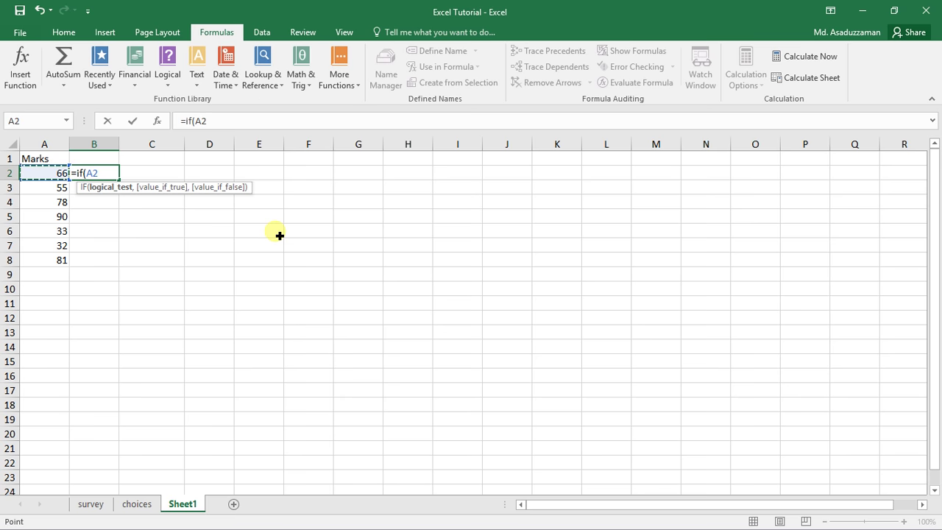
type("=>")
type("90")
type(",")
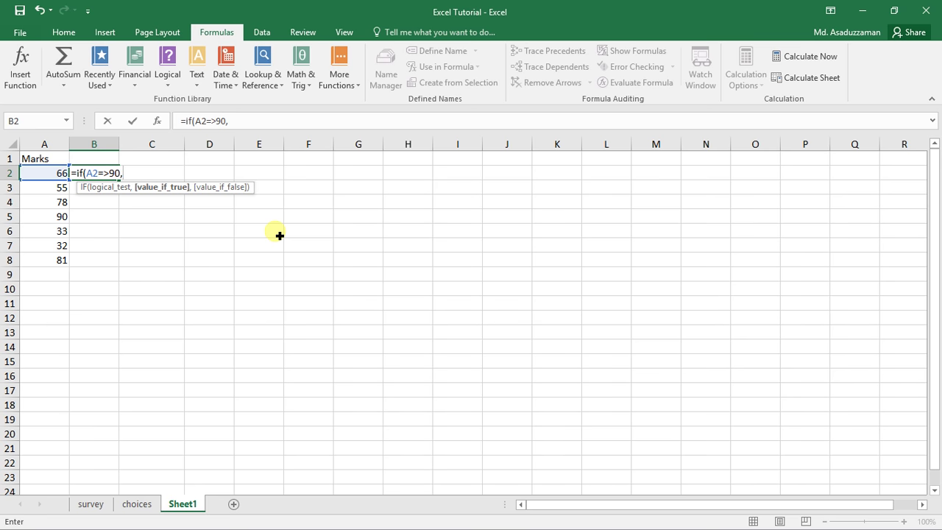
type("\"A")
type("+")
type("\"")
type(",")
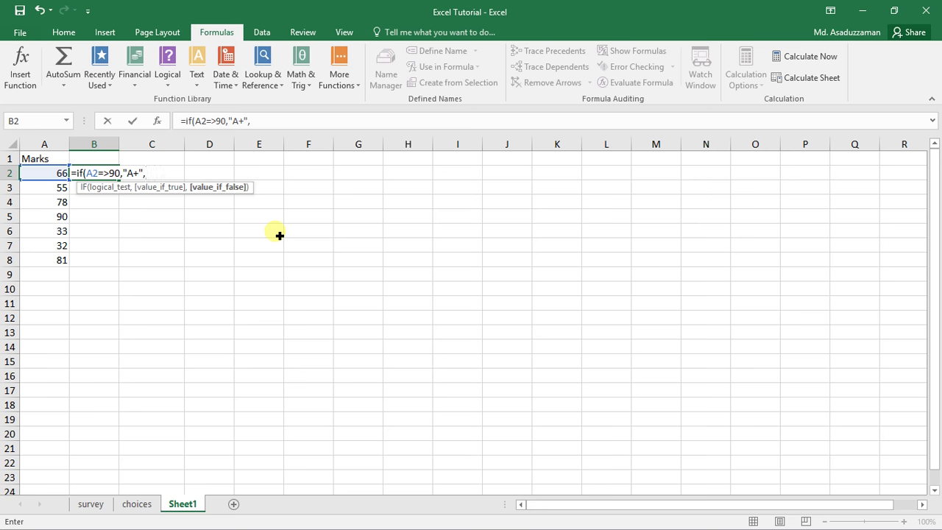
type("if")
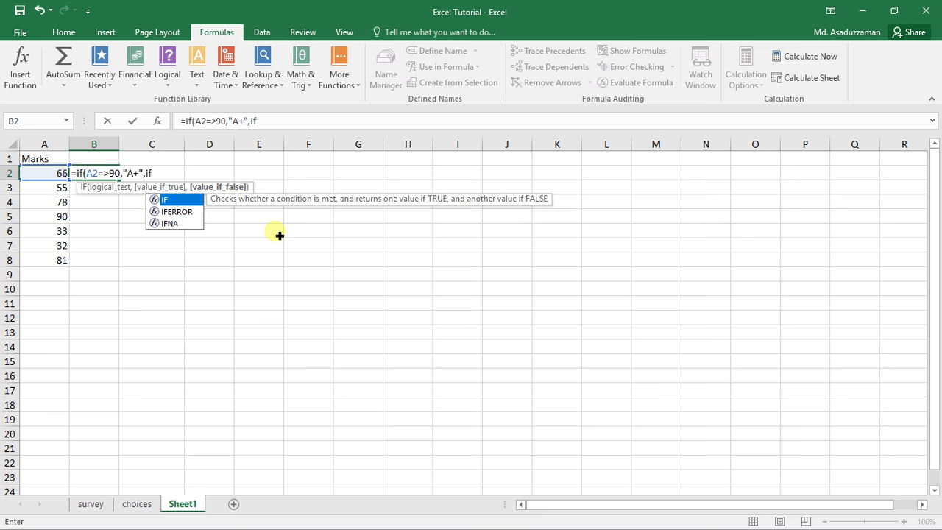
type("(")
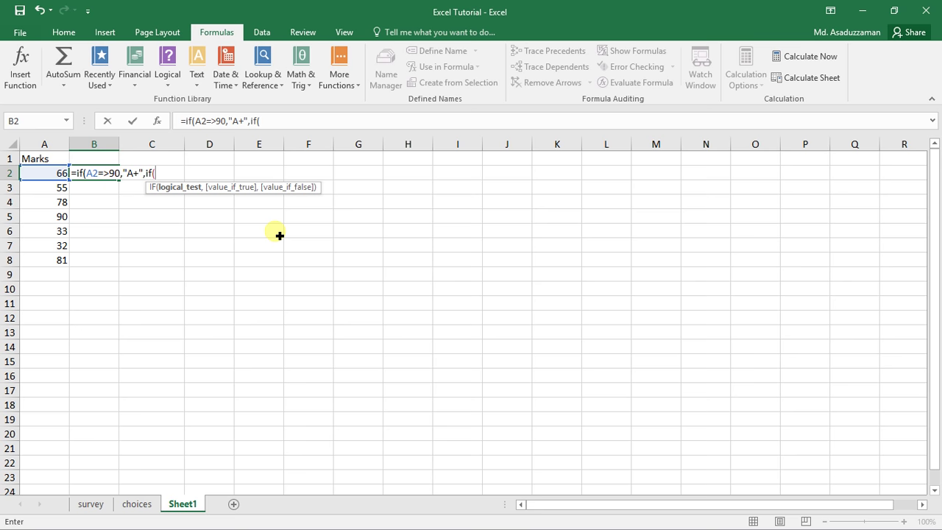
Add the nested test A2>=80 returning "A+" to B2's formula and begin another IF
left_click(49, 174)
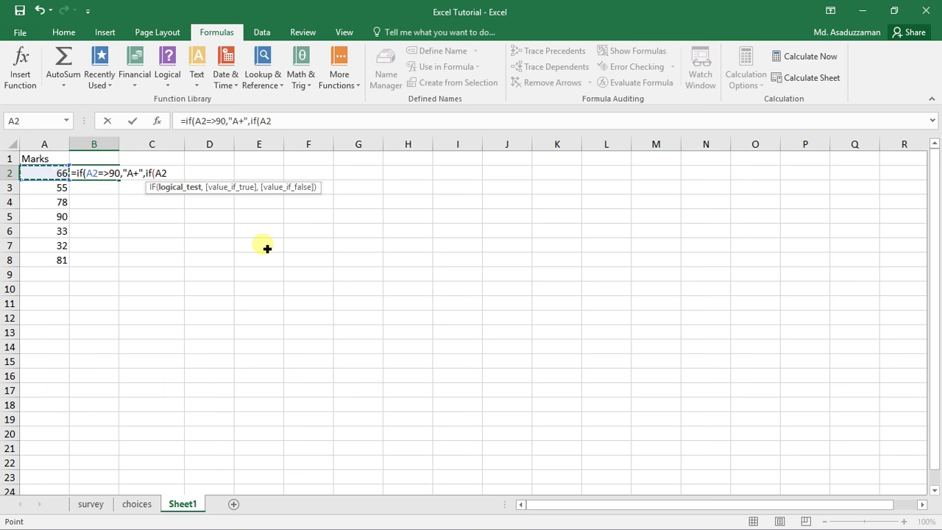
type(">")
type("=")
type("0")
type(",")
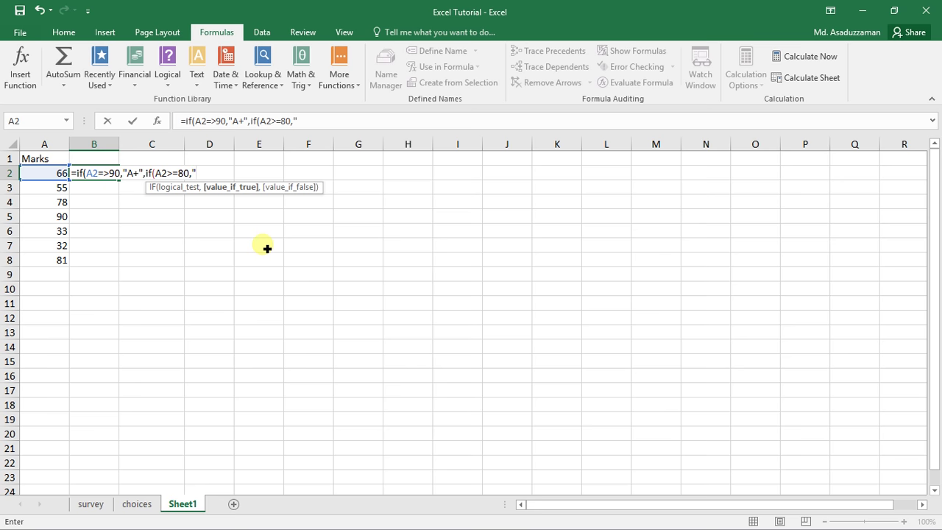
type("A+")
type("\"")
type(",")
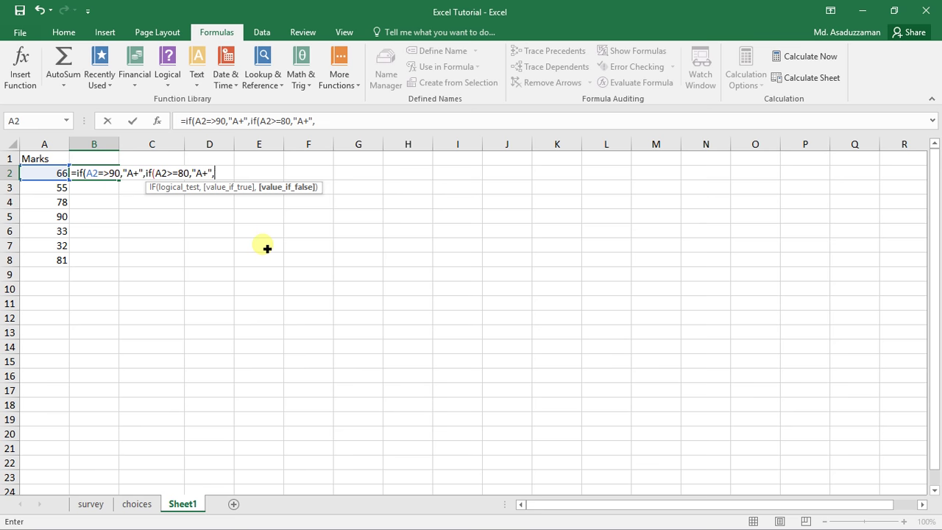
type("if")
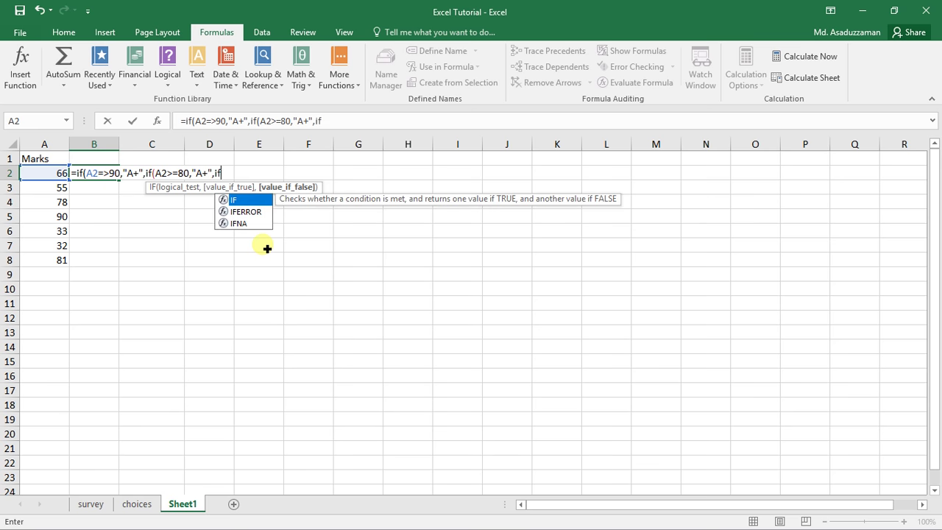
type("(")
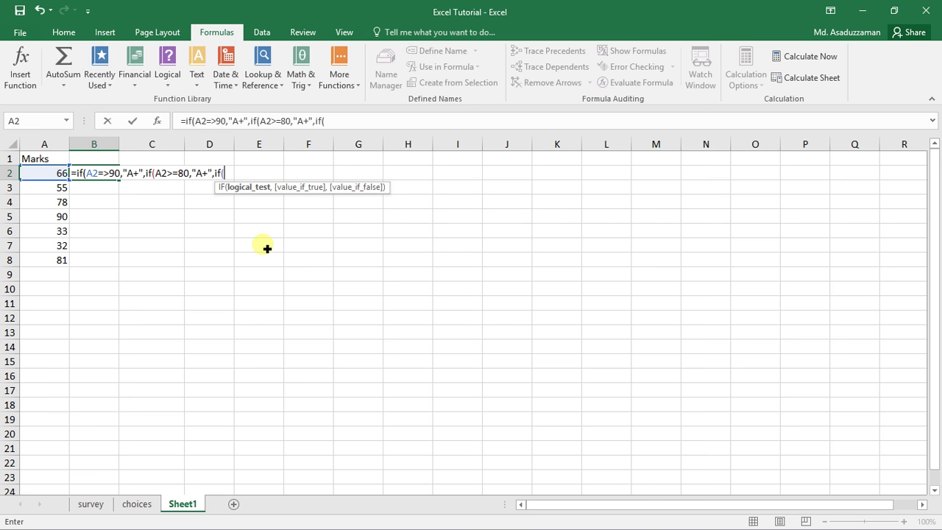
Complete B2's formula with "B" for 70+, "C" for 33+, otherwise "F", and enter it
left_click(51, 175)
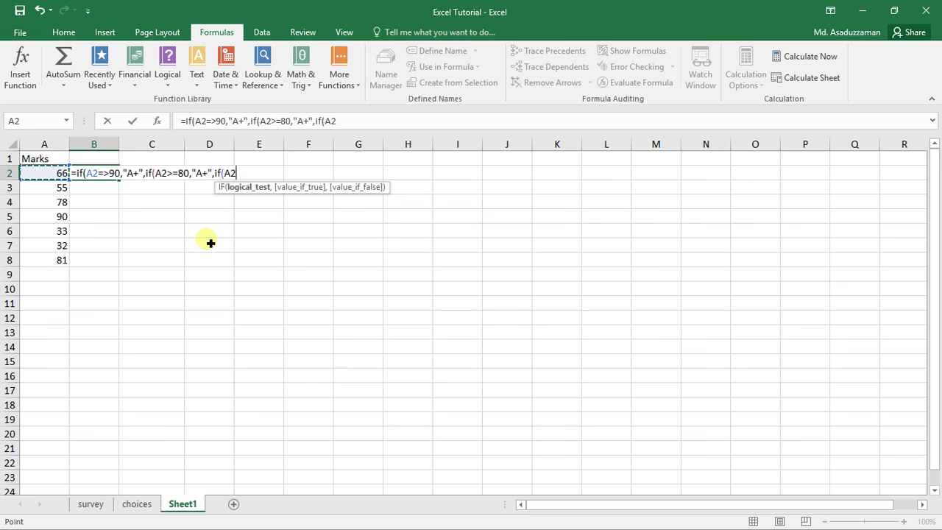
type(">=")
type("70")
type(",")
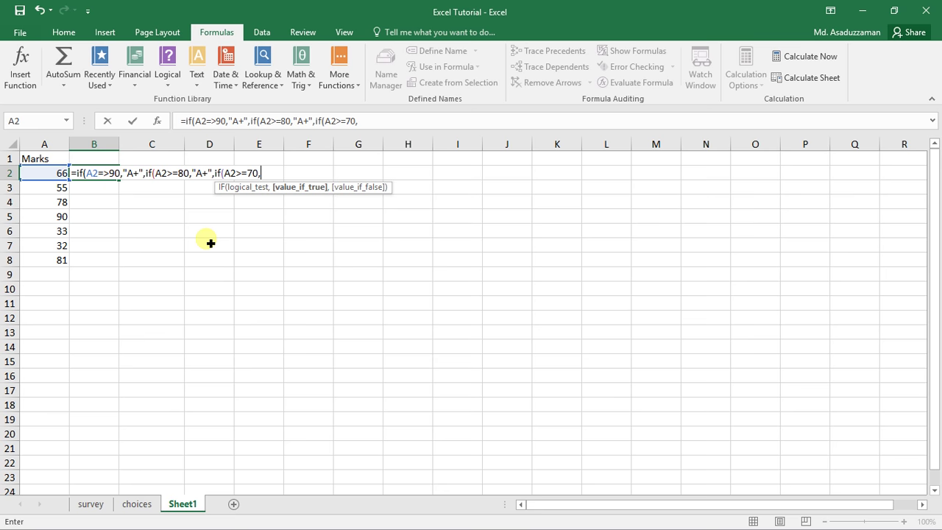
type("\"B\"")
type(",")
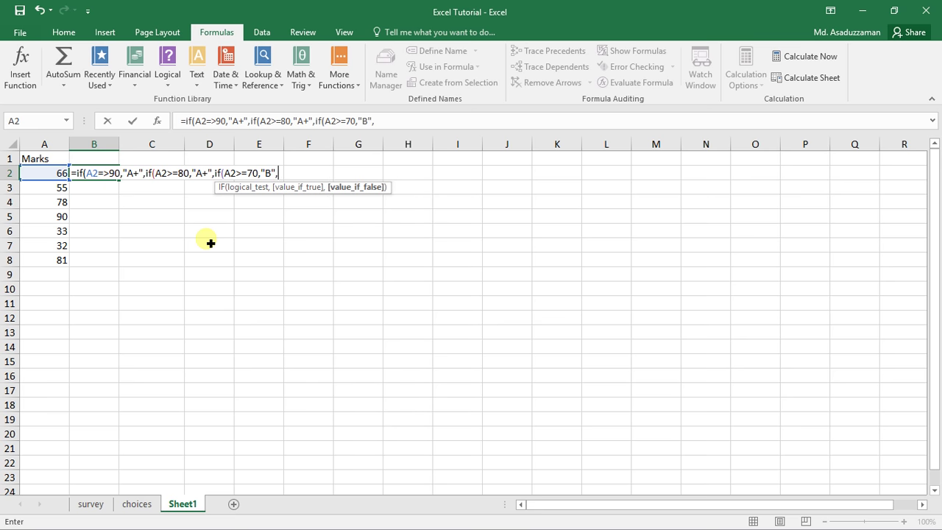
type("if(")
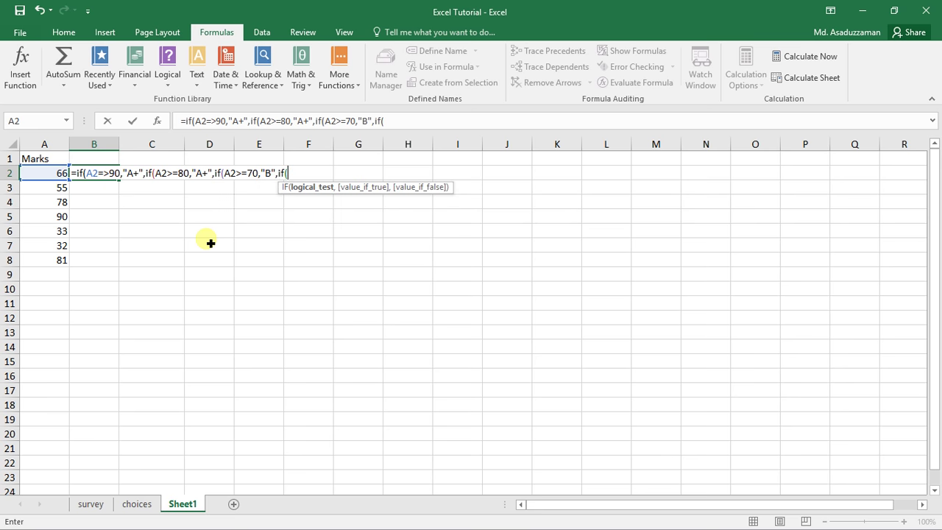
left_click(42, 178)
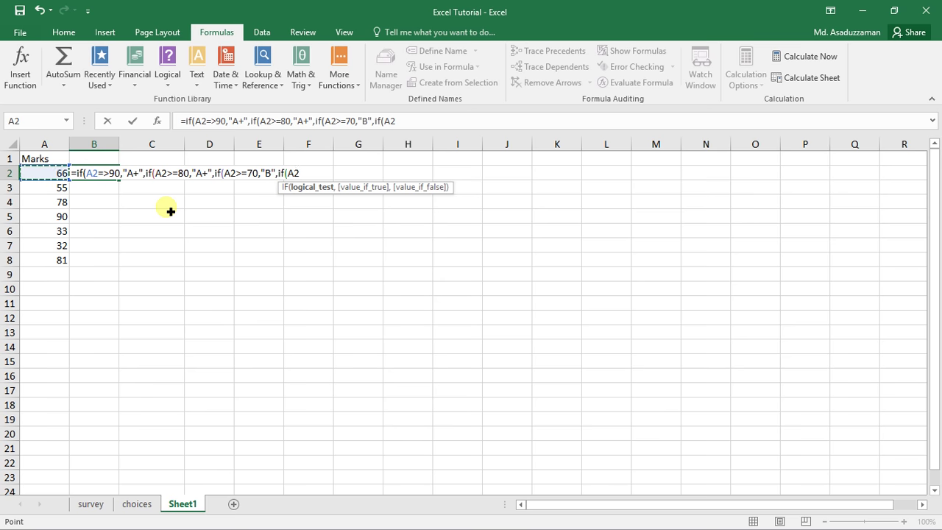
type(">=")
type("33")
type(",")
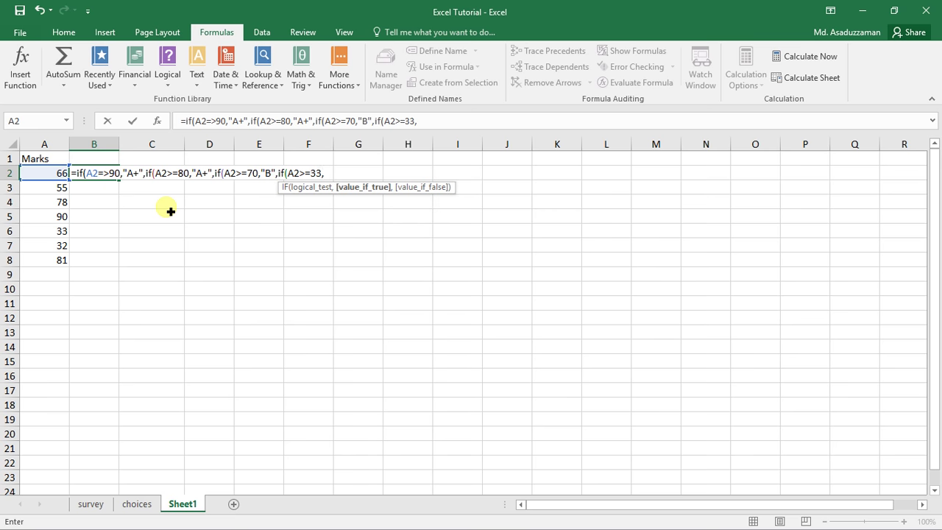
type("\"")
type("C\"")
type(",")
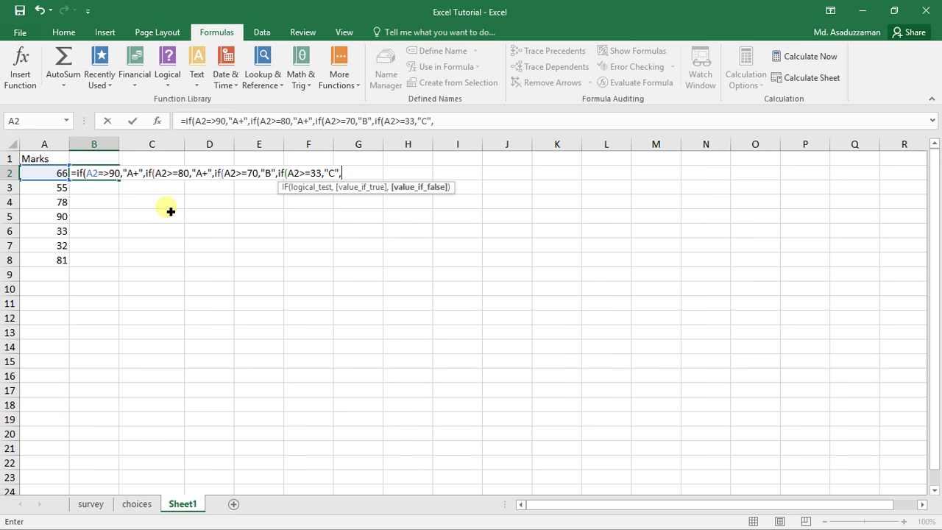
type("if")
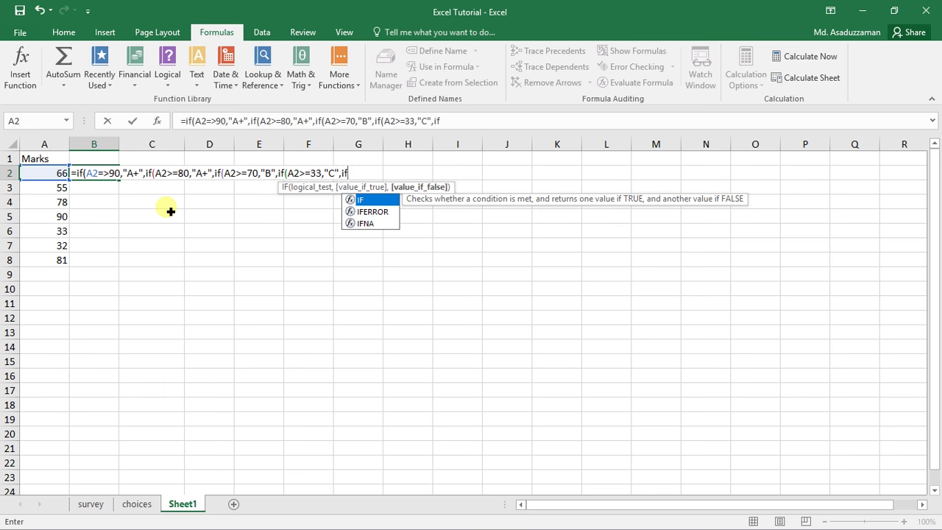
key("BackSpace")
key("BackSpace")
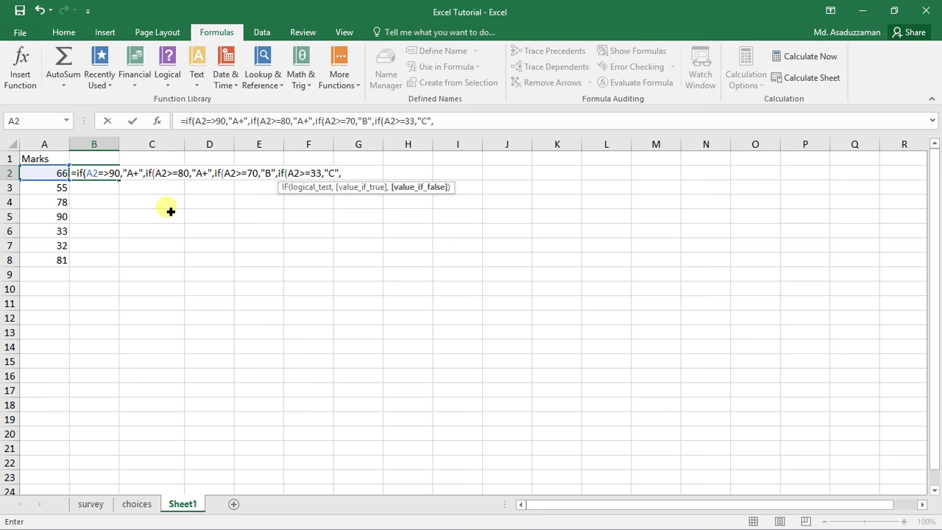
type("\"F\"")
key("Return")
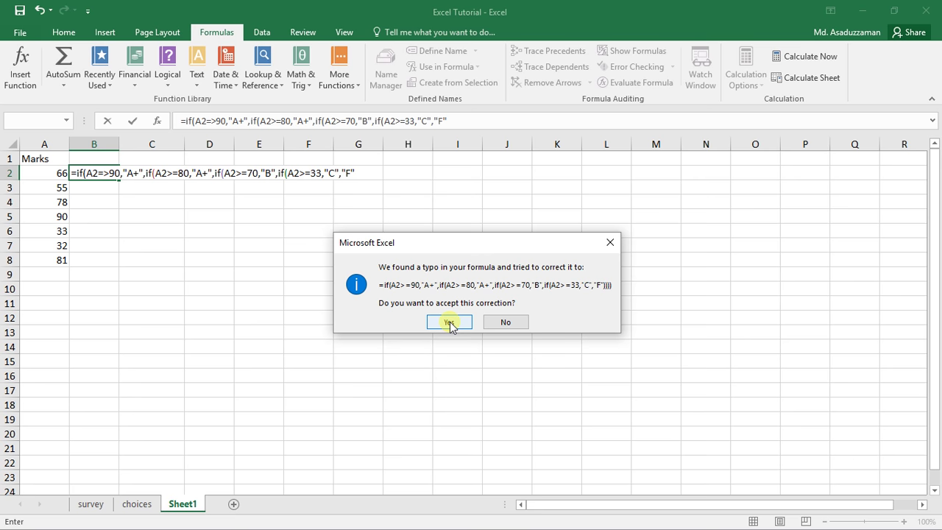
Accept Excel's suggested formula correction and reopen B2's formula for editing
left_click(450, 324)
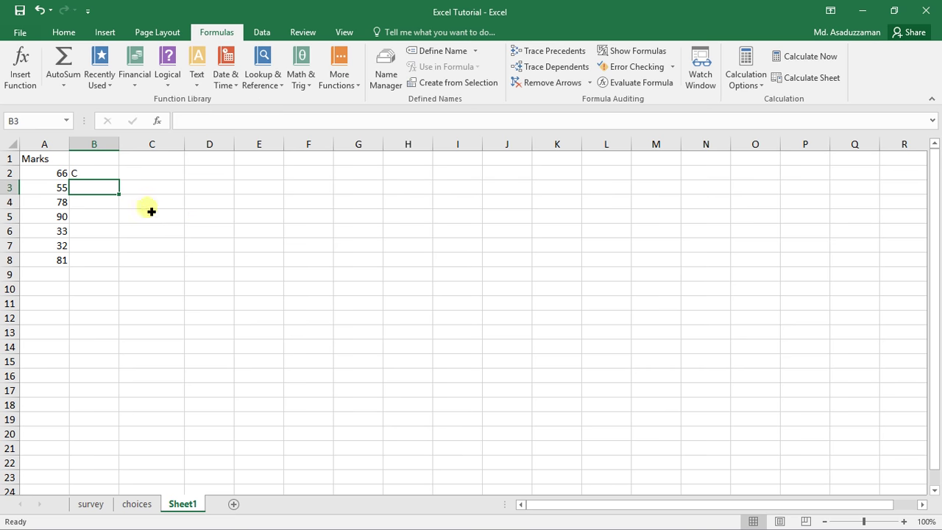
left_click(99, 176)
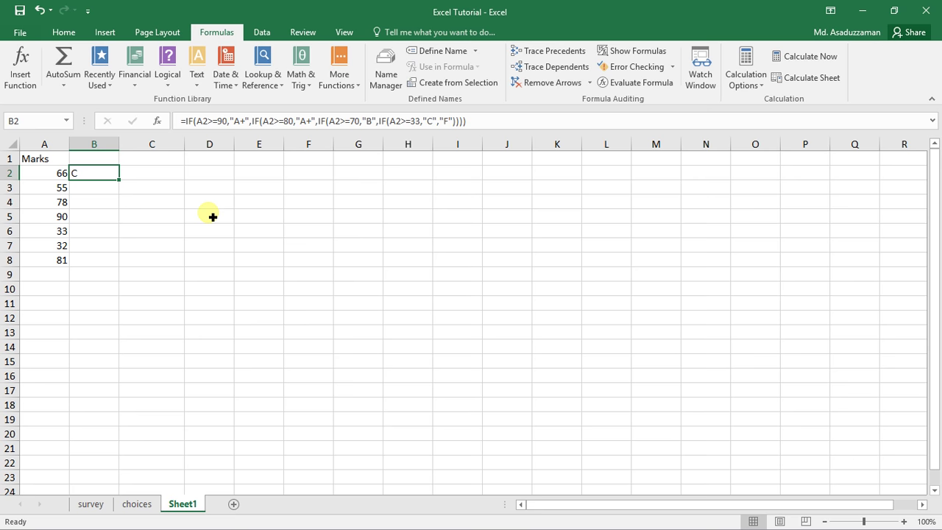
key("F2")
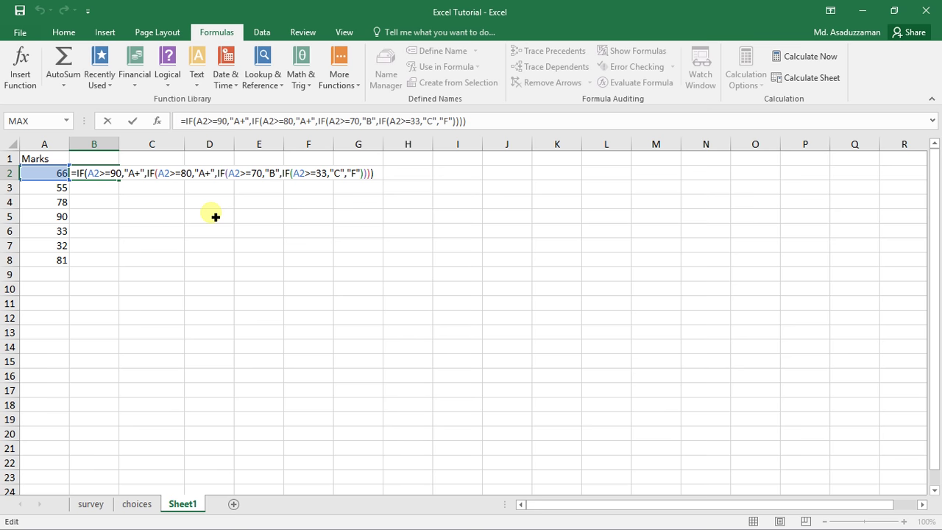
Cut B2's formula back after "B" and retype the tail as if(A2>=50", triggering a formula error
key("BackSpace")
key("BackSpace")
key("BackSpace")
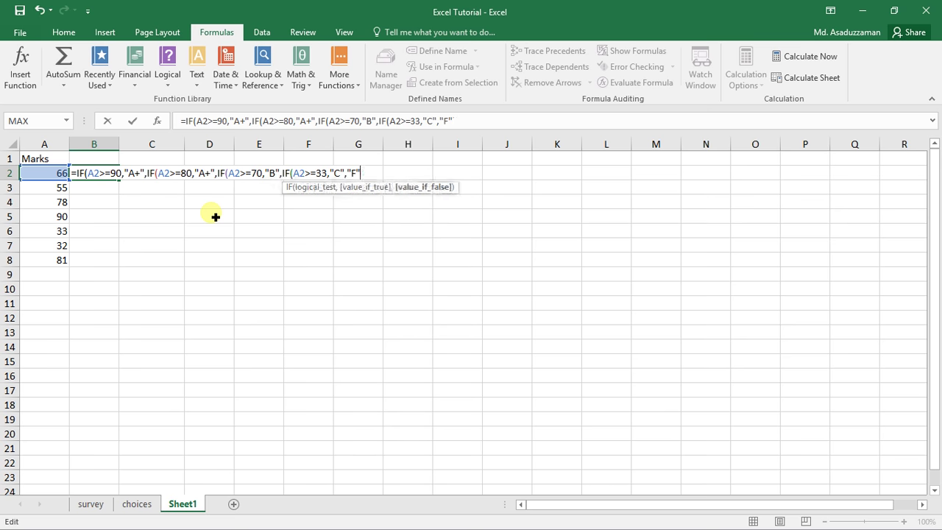
key("BackSpace")
key("BackSpace")
key("BackSpace")
key("BackSpace")
key("BackSpace")
key("BackSpace")
key("BackSpace")
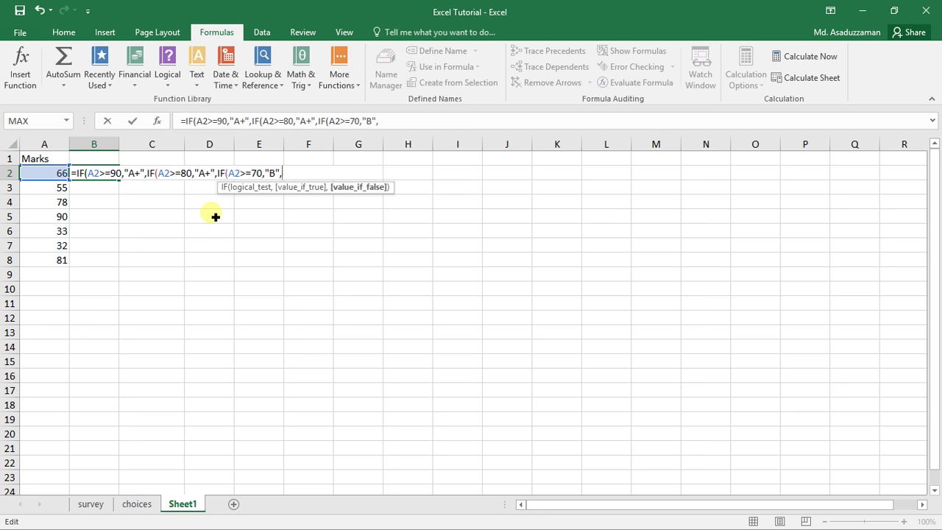
type("if(")
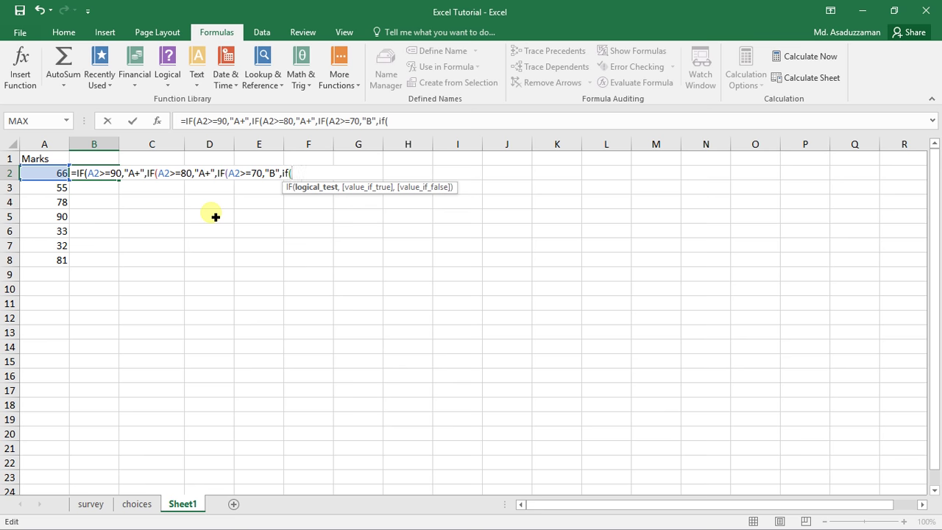
left_click(41, 177)
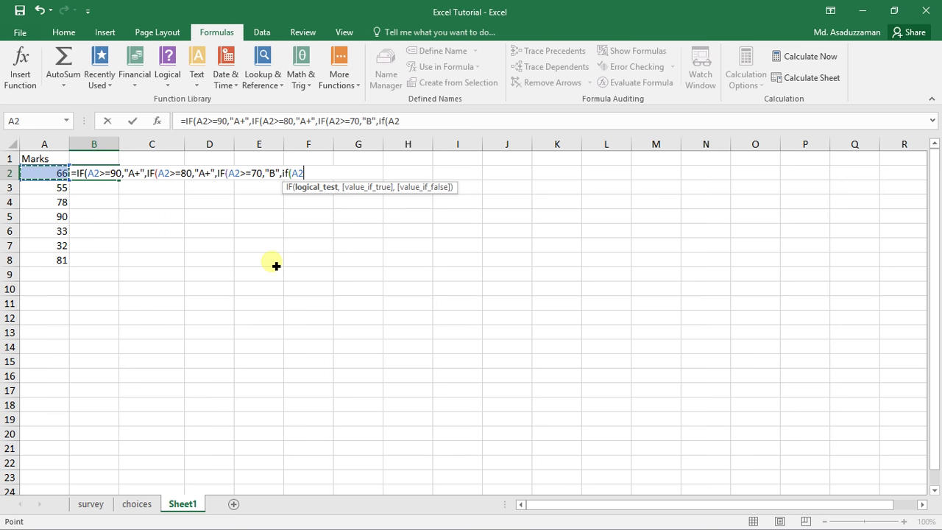
type(">=")
type("50")
type("\"")
key("Return")
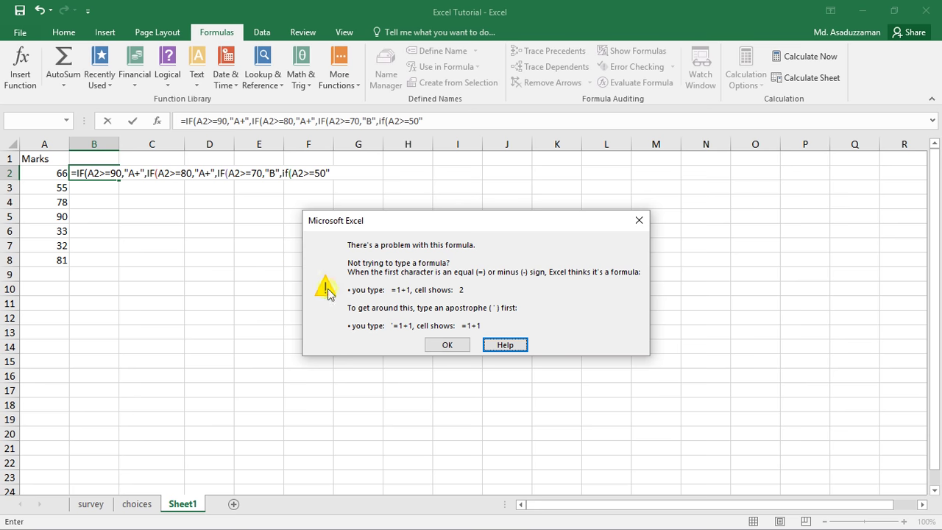
Dismiss the error, change that grade to "B+" and add a nested "B" IF
left_click(640, 219)
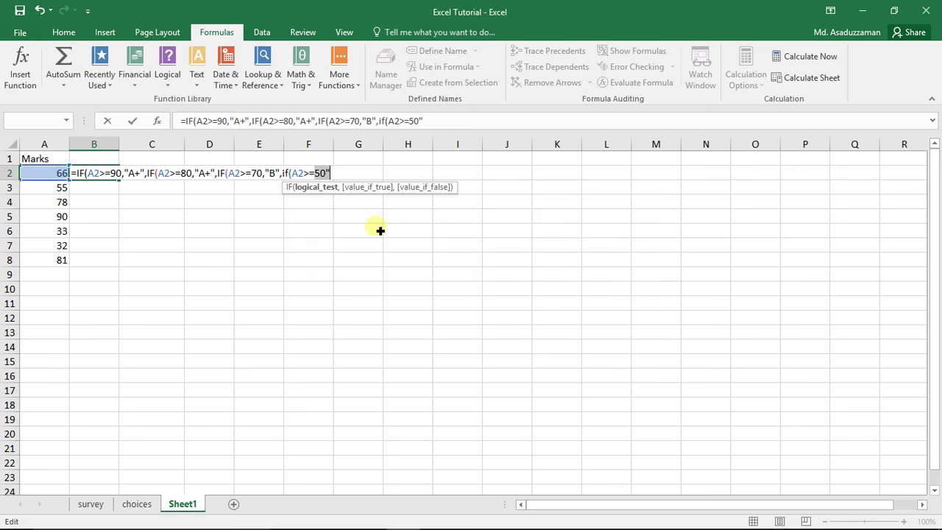
left_click(273, 172)
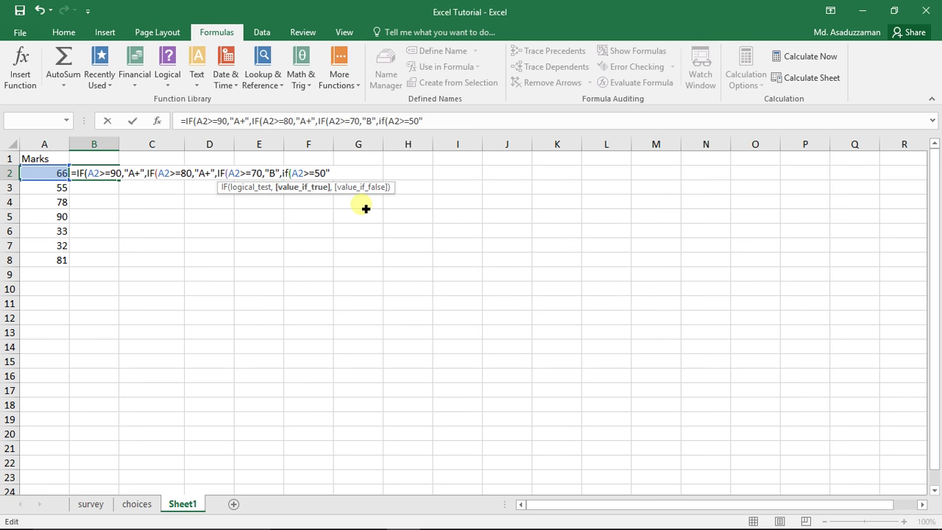
type("+")
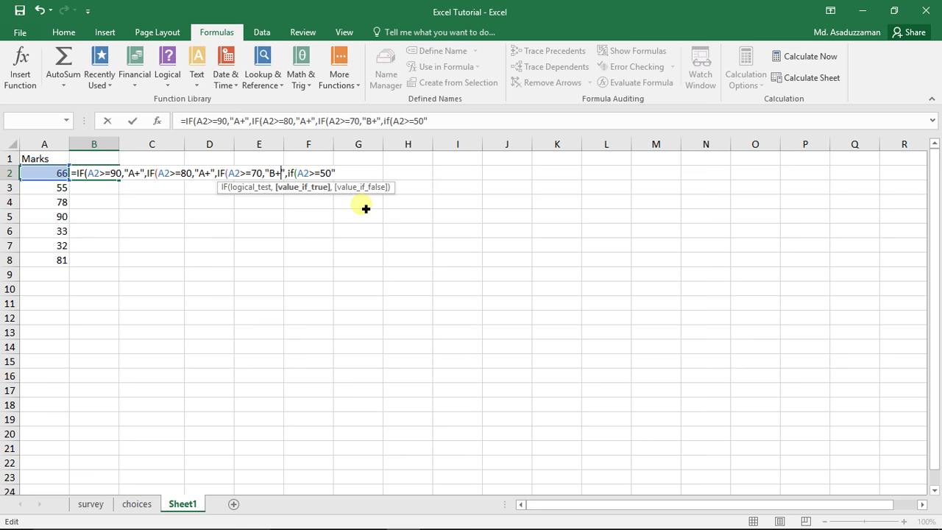
key("Right")
key("Right")
key("Right")
key("Right")
key("Right")
key("Right")
key("Right")
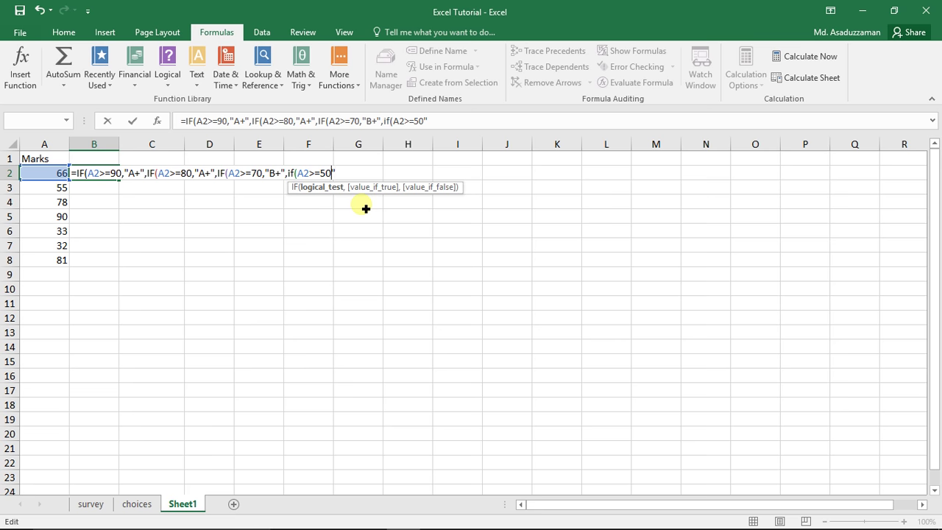
type(",\"")
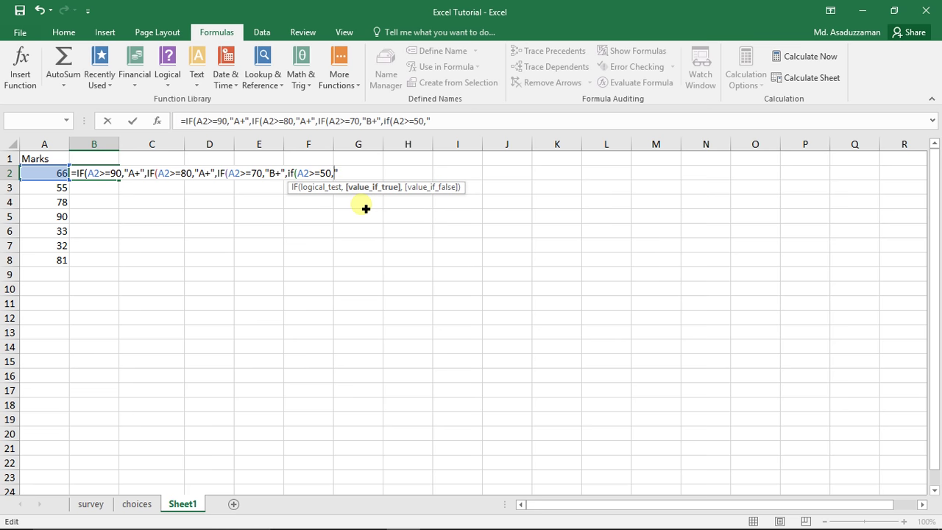
type("B\"")
type(",")
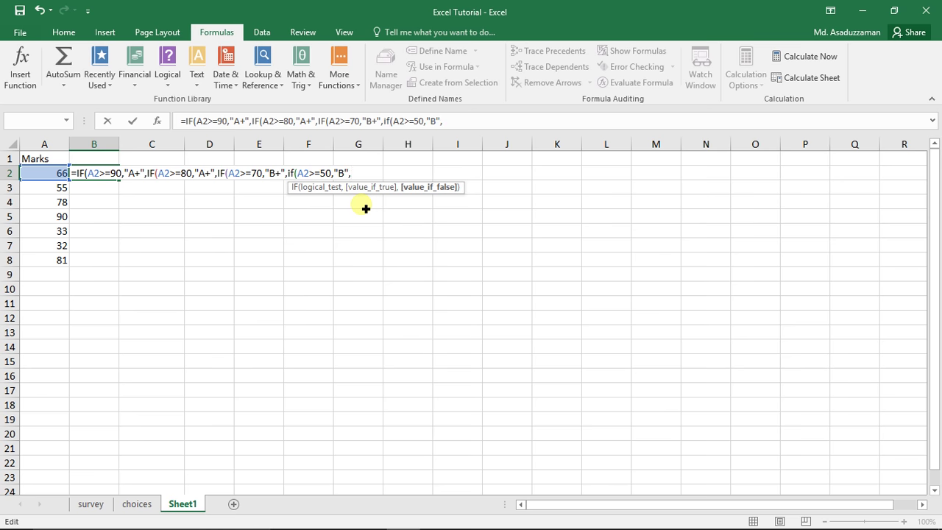
type("i")
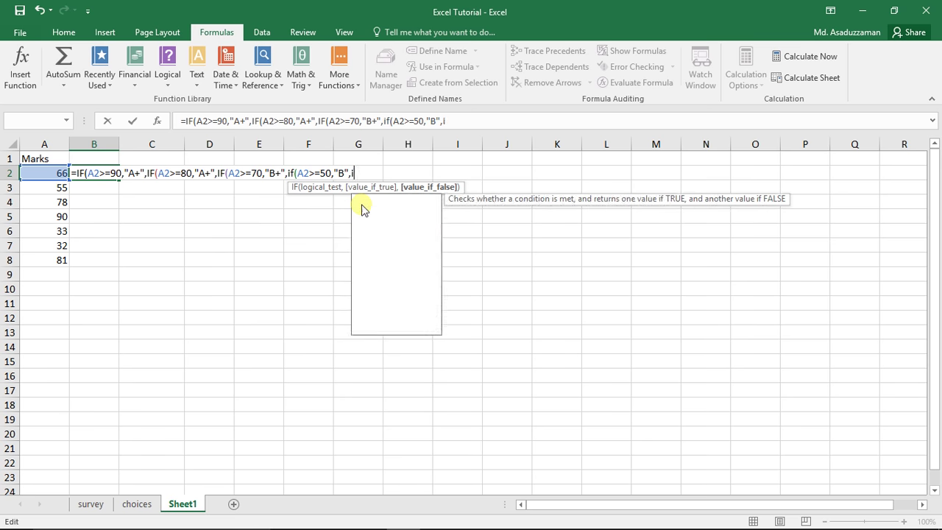
type("f(")
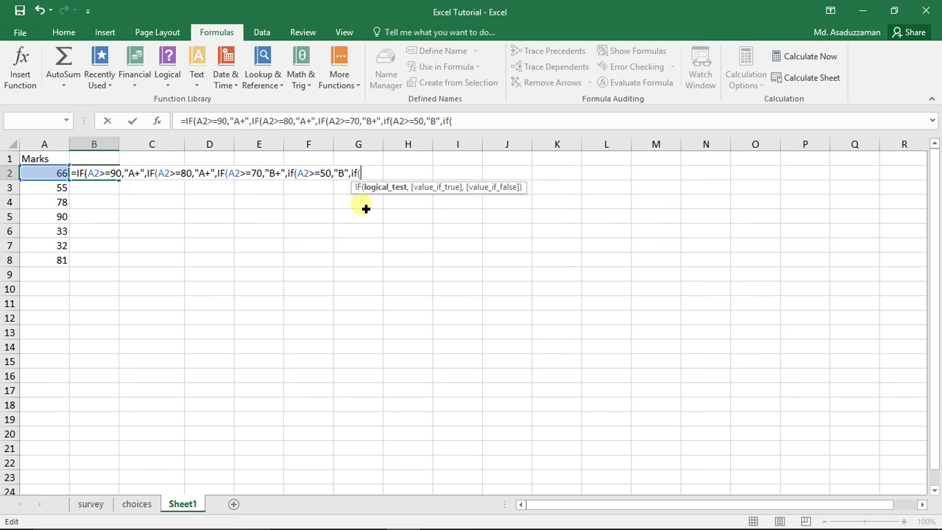
Finish with A2>=33 giving "C", otherwise "F", and accept Excel's correction
left_click(53, 172)
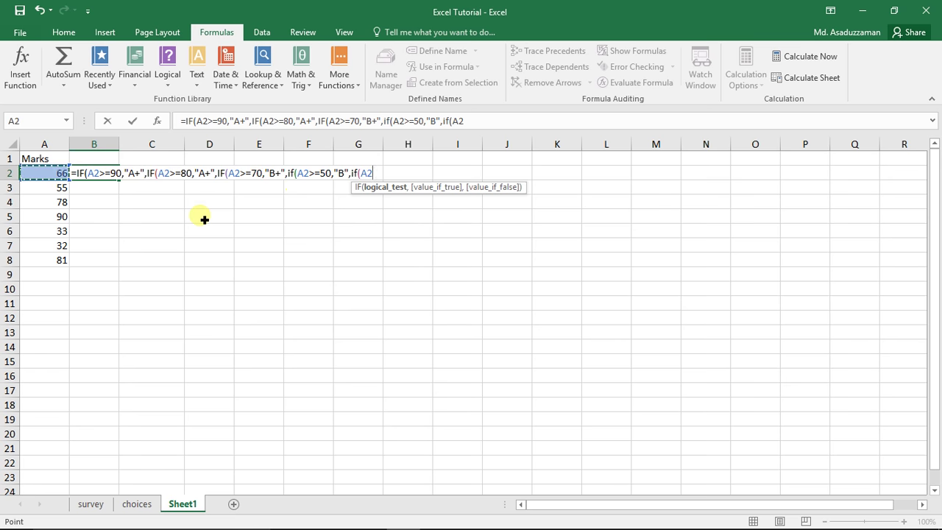
type(">=")
type("33")
type(",")
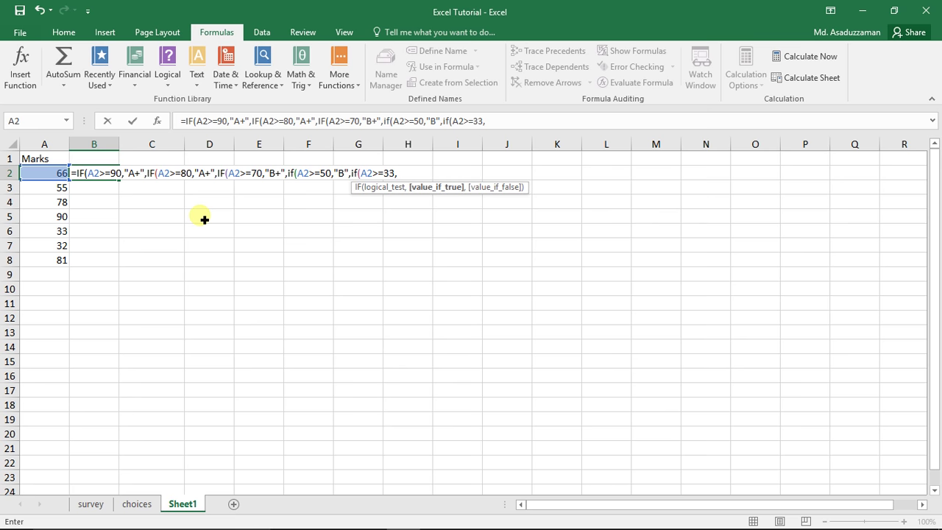
type("\"C\".")
key("BackSpace")
type(",\"F")
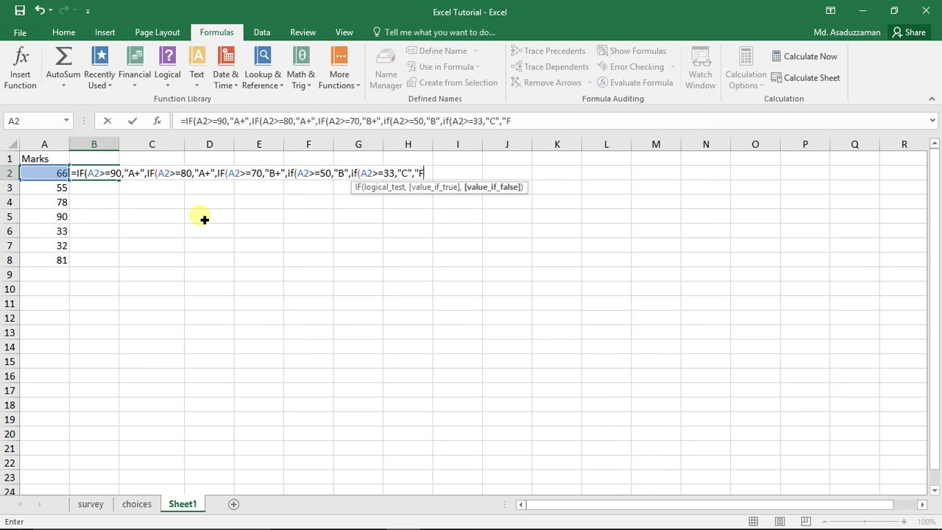
type("\"")
key("Return")
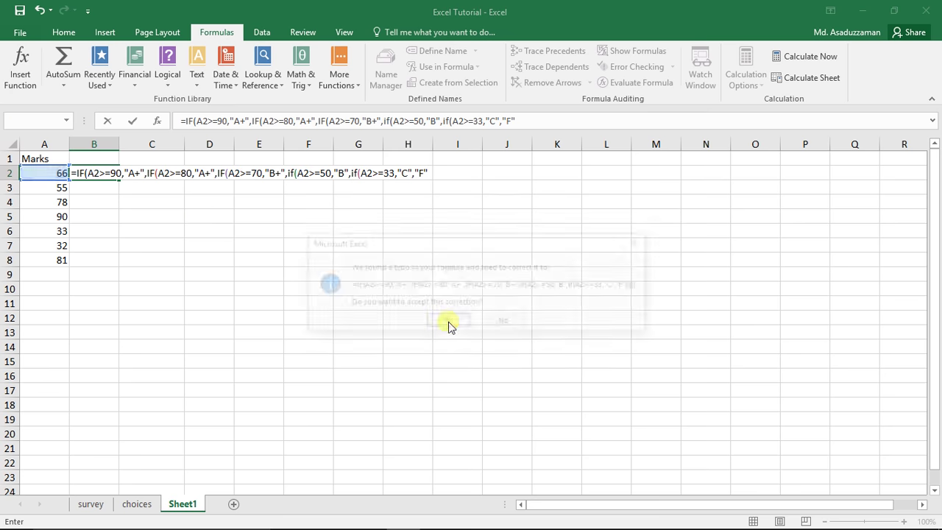
left_click(449, 324)
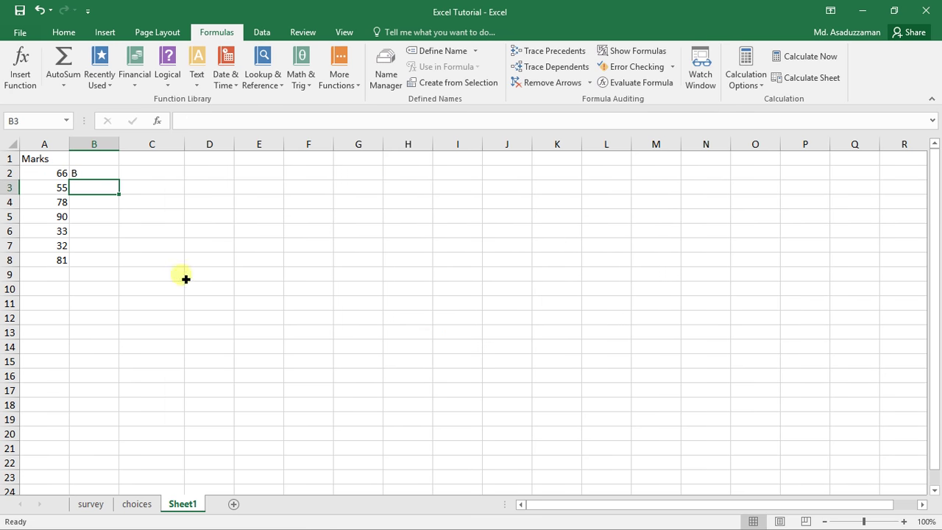
Fill B2's grading formula down to B8 and change A2's mark to 90
left_click(100, 178)
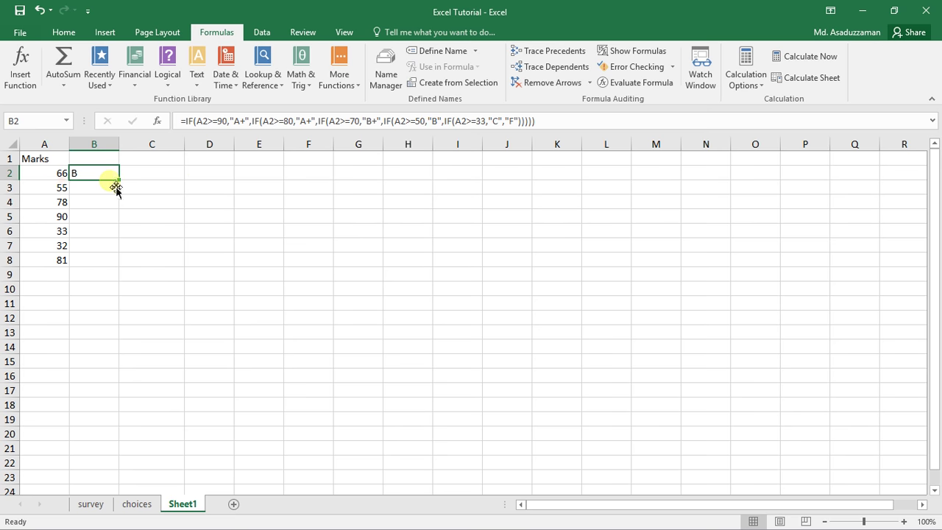
left_click_drag(122, 183, 122, 270)
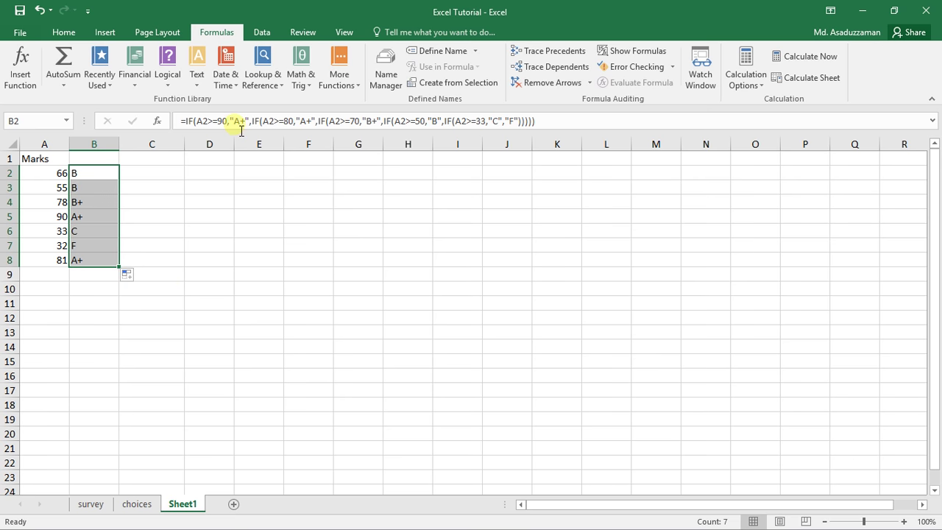
left_click(55, 174)
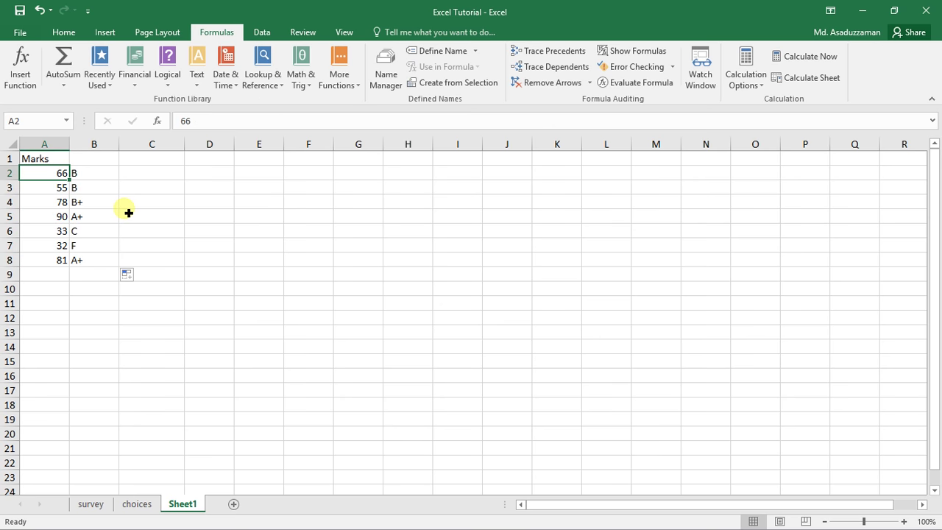
type("90")
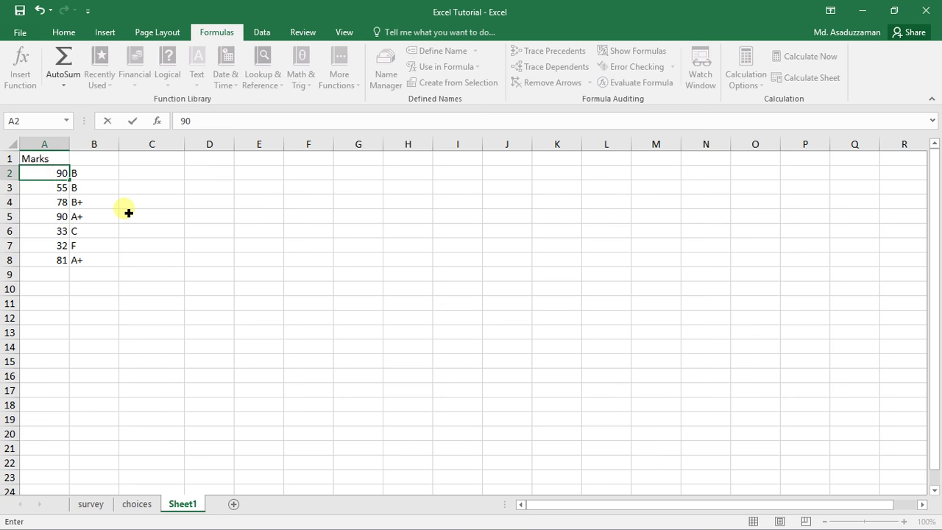
key("Return")
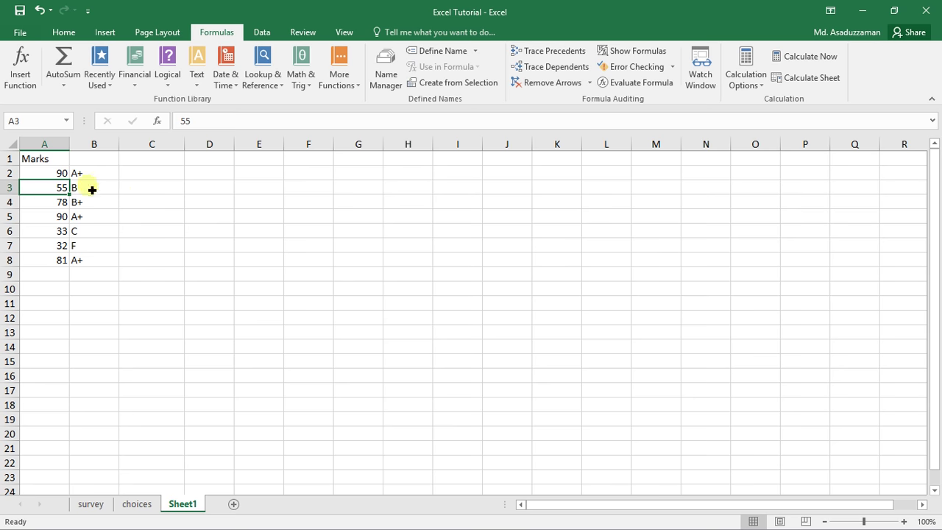
left_click(88, 173)
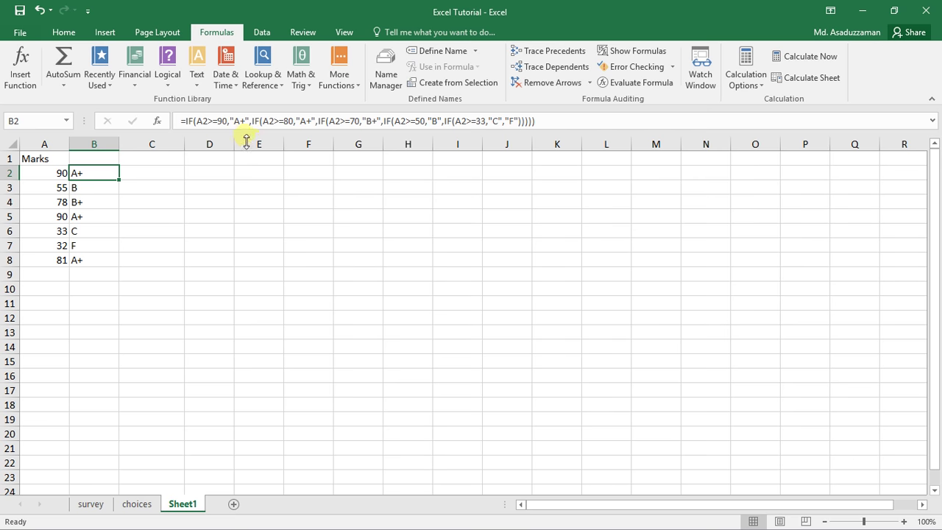
Change the 80+ grade from "A+" to "A" in B2's formula and refill it down to B8
left_click(312, 121)
key("Delete")
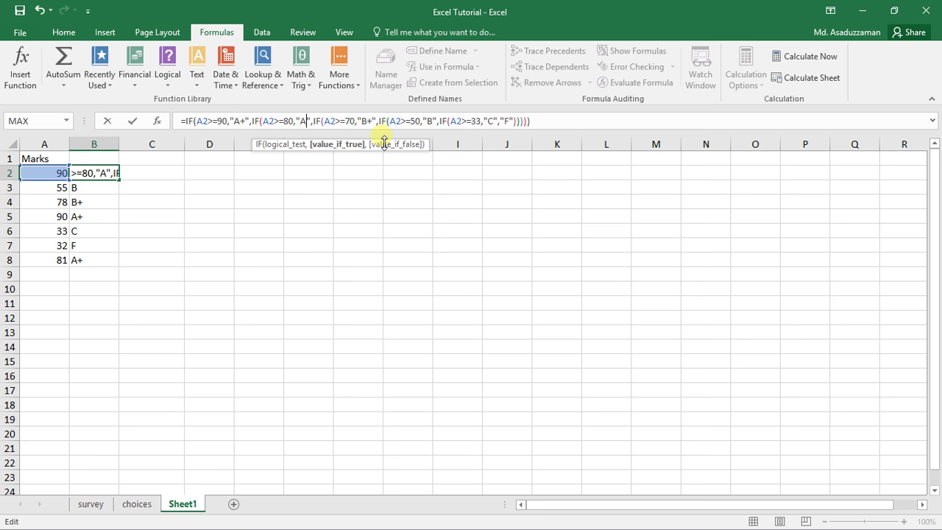
key("Return")
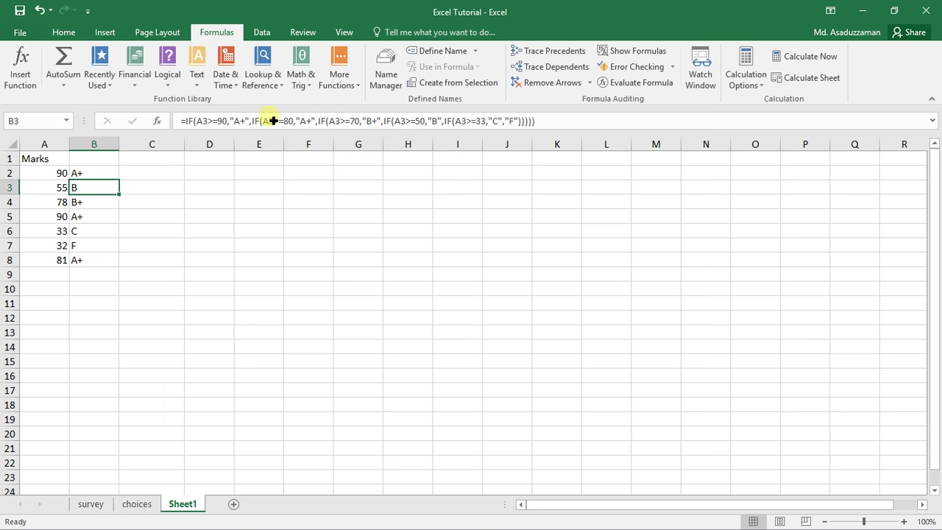
left_click(106, 177)
left_click_drag(119, 181, 124, 270)
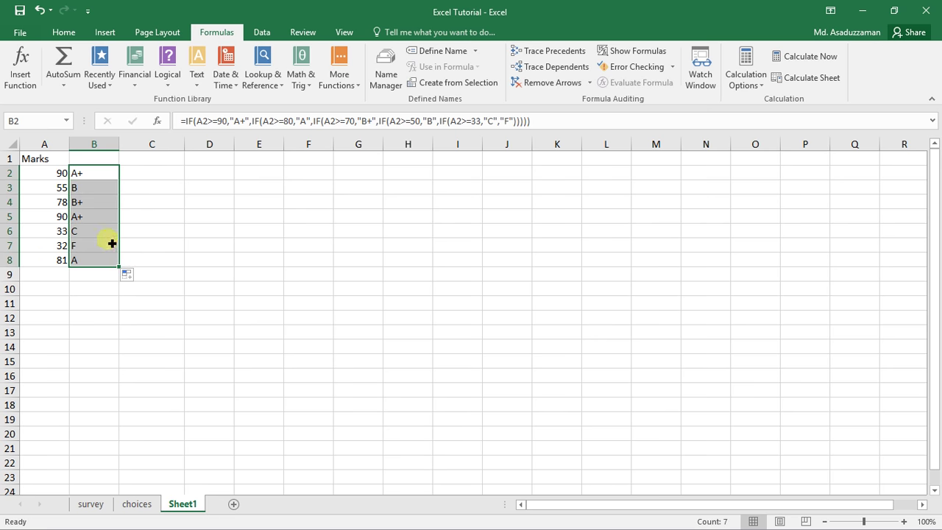
left_click(82, 177)
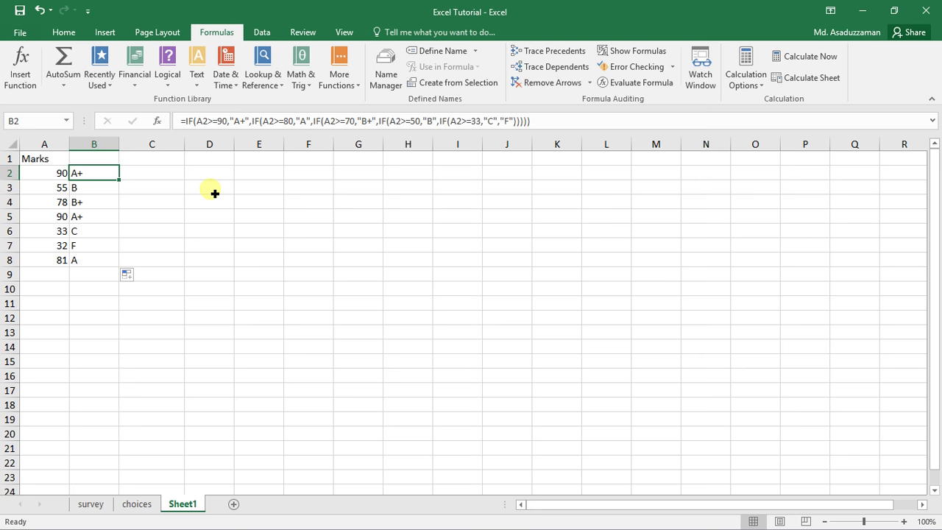
Inspect the grading formulas in B2, B3 and B4
key("Left")
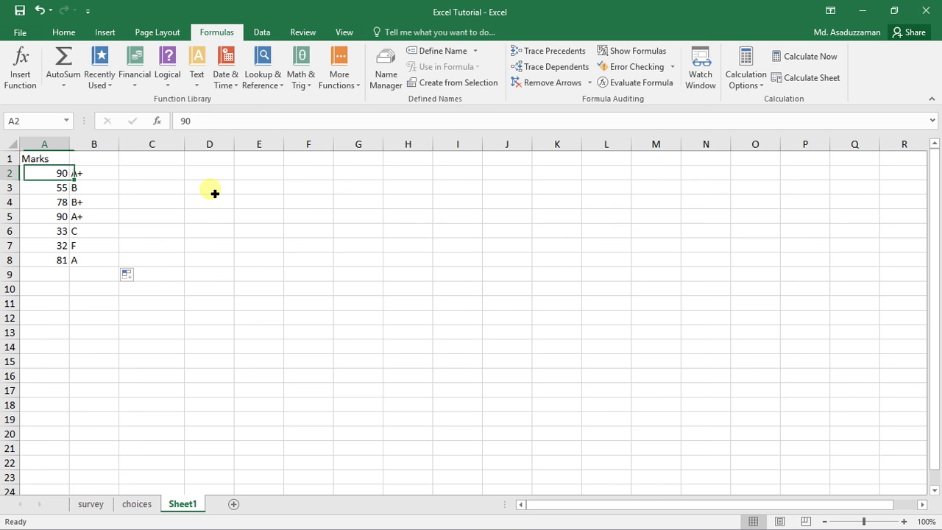
key("Down")
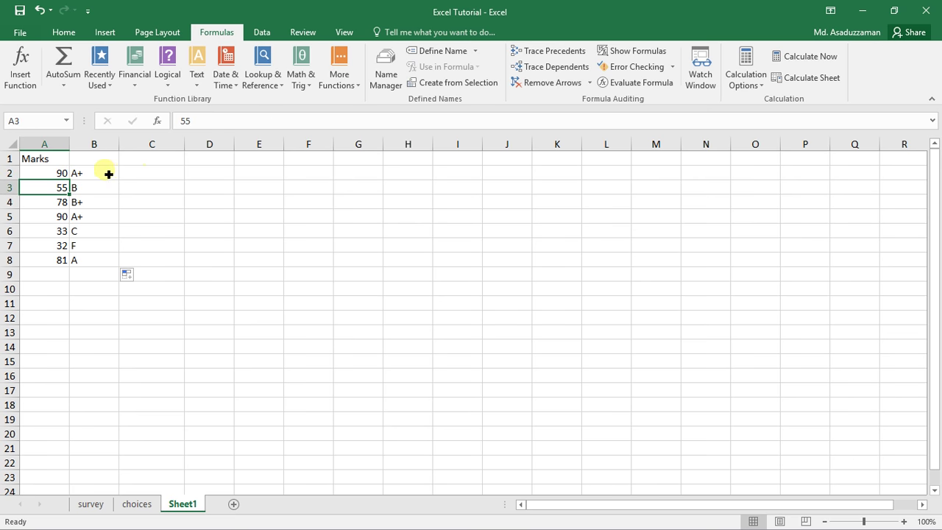
left_click(106, 173)
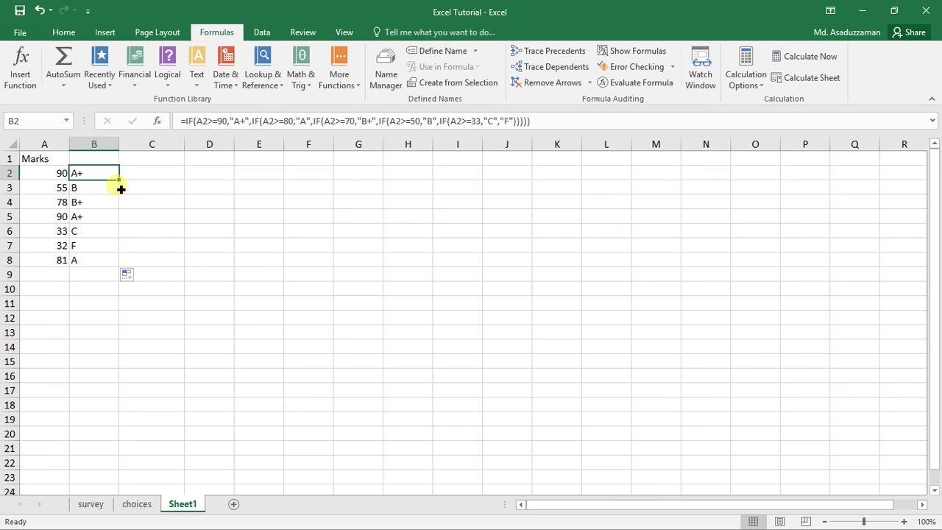
left_click(92, 186)
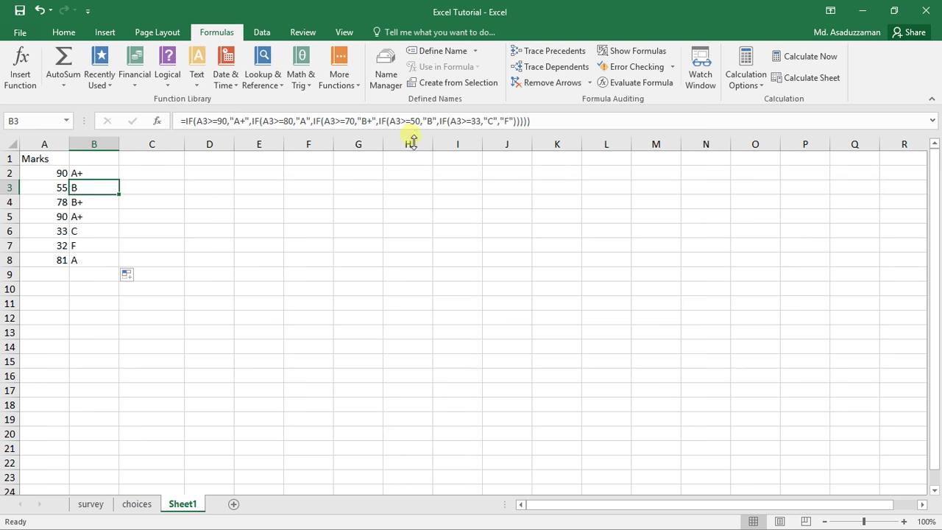
left_click(92, 206)
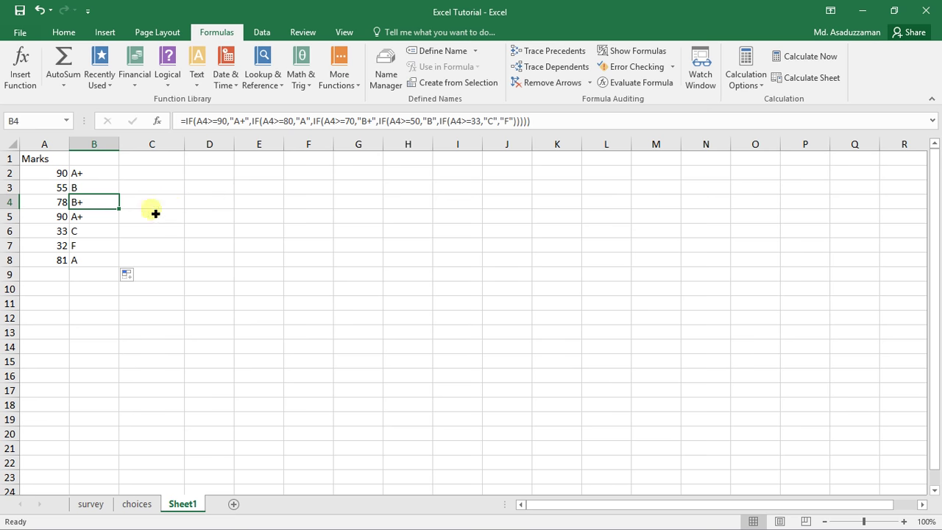
Change A4's mark to 70, then to 69, so it grades B
left_click(50, 203)
key("F2")
key("BackSpace")
type("0")
key("Return")
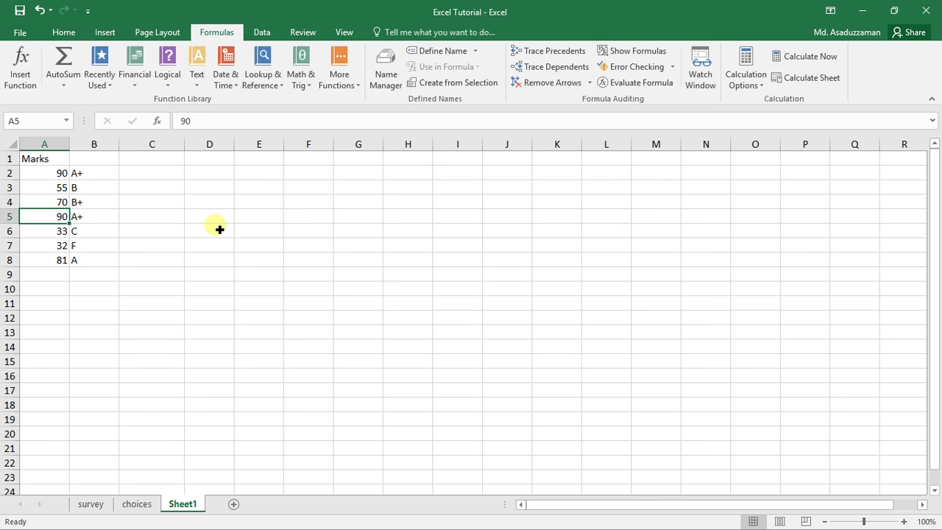
left_click(62, 201)
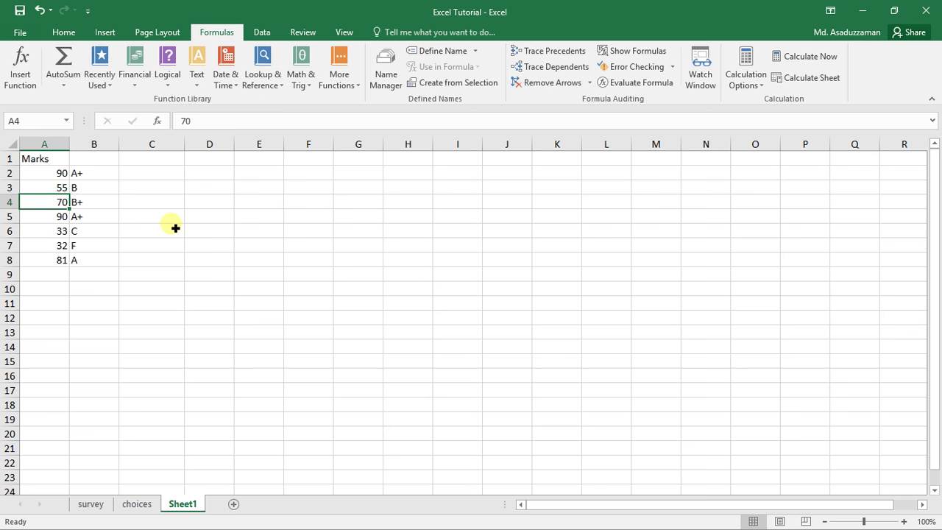
type("69")
key("Return")
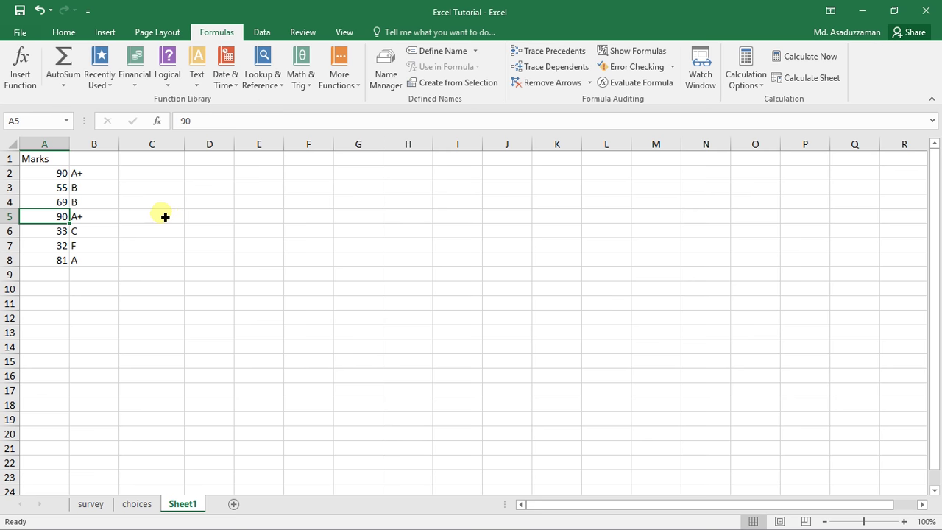
left_click(83, 179)
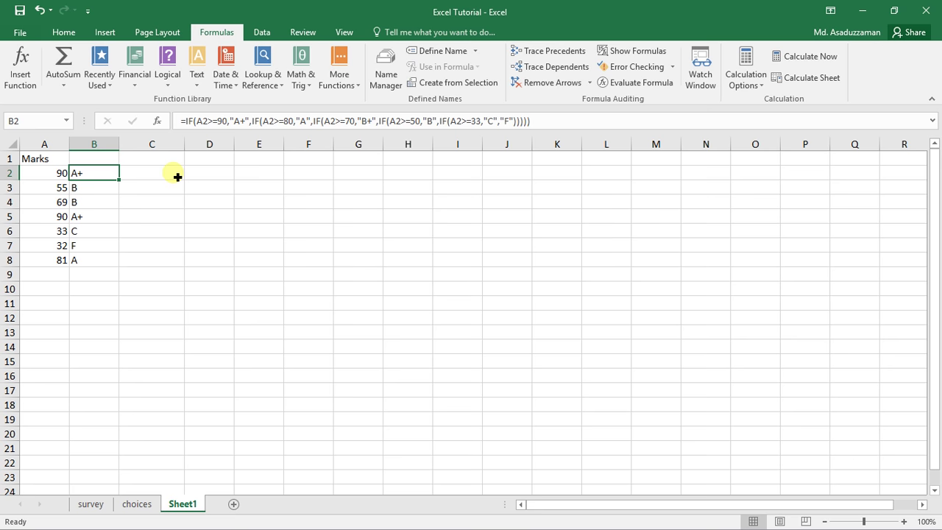
Review the IF grade formulas in B2, B3 and B7, then select the calculated grades in column B
key("Down")
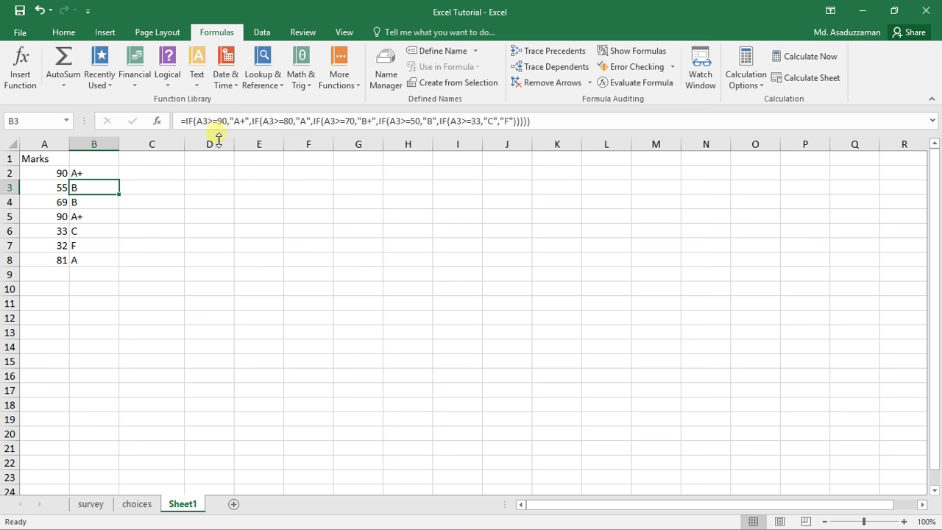
left_click(71, 172)
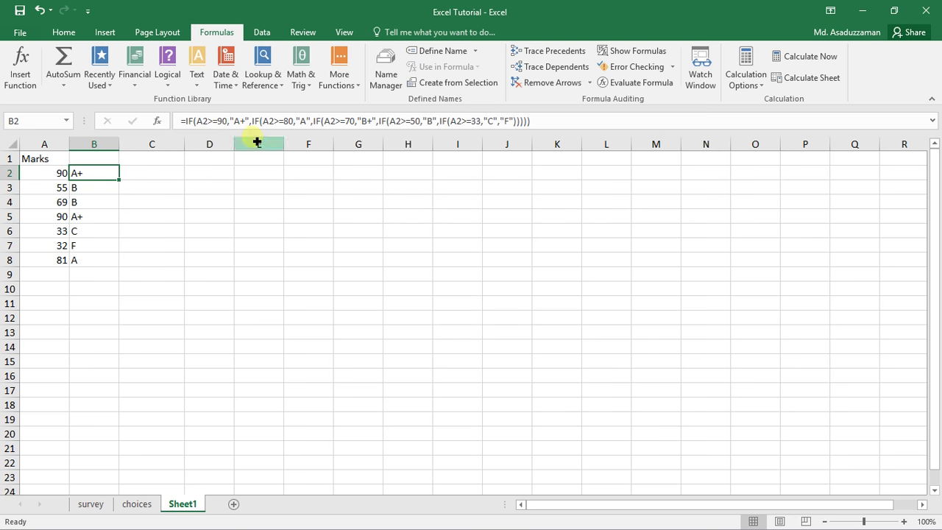
left_click(84, 193)
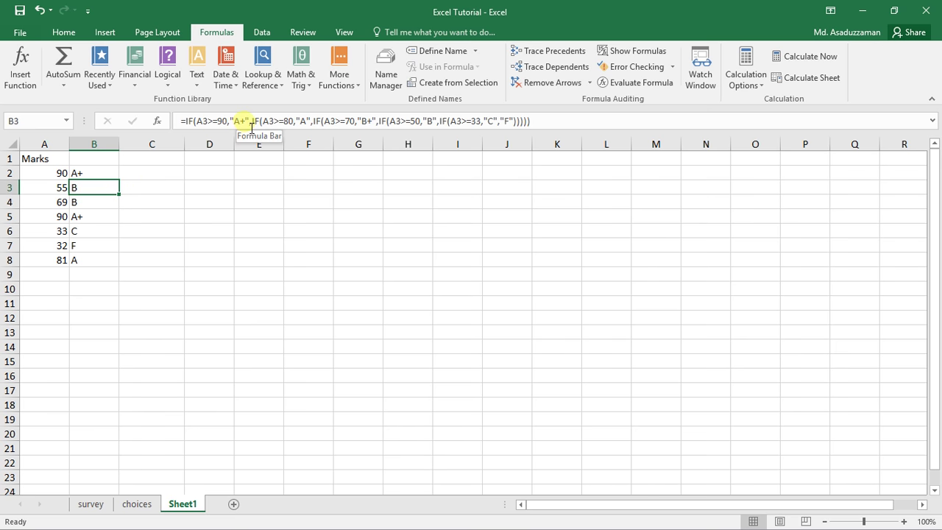
left_click(106, 172)
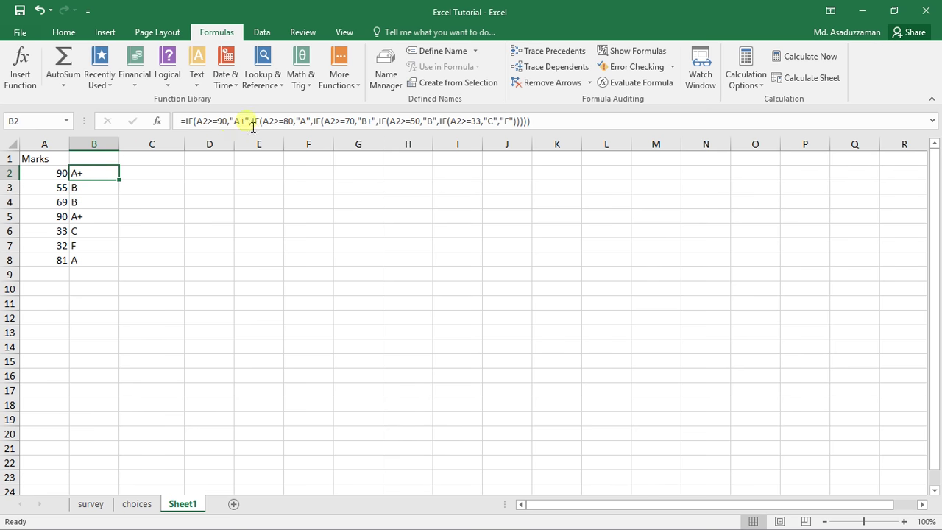
left_click(95, 193)
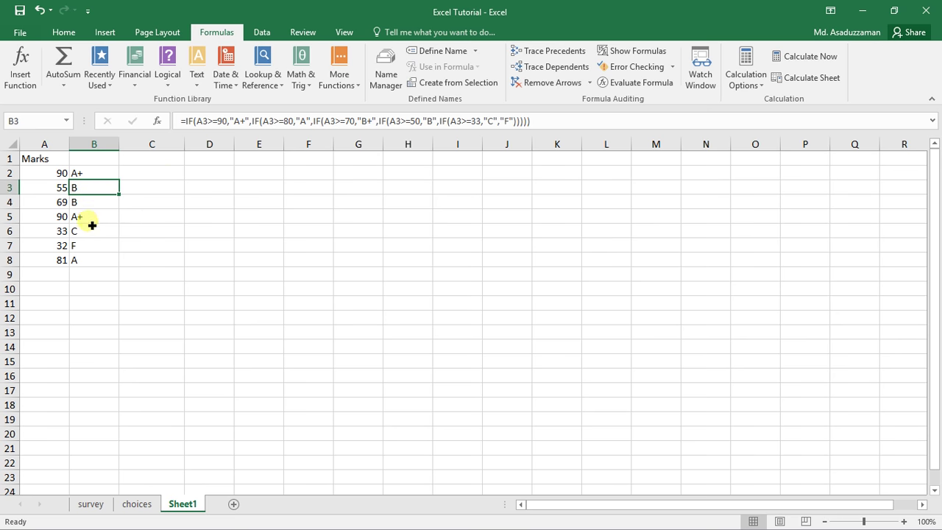
left_click(78, 247)
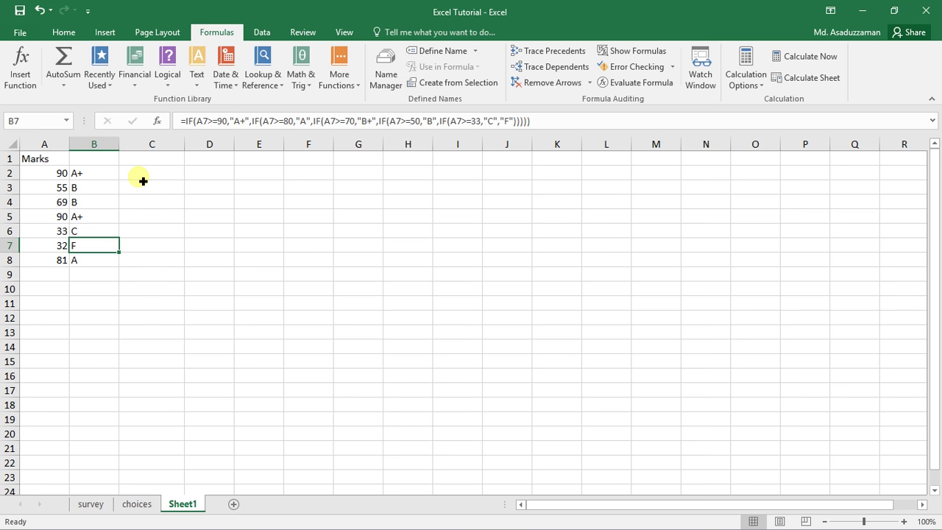
left_click_drag(90, 175, 93, 262)
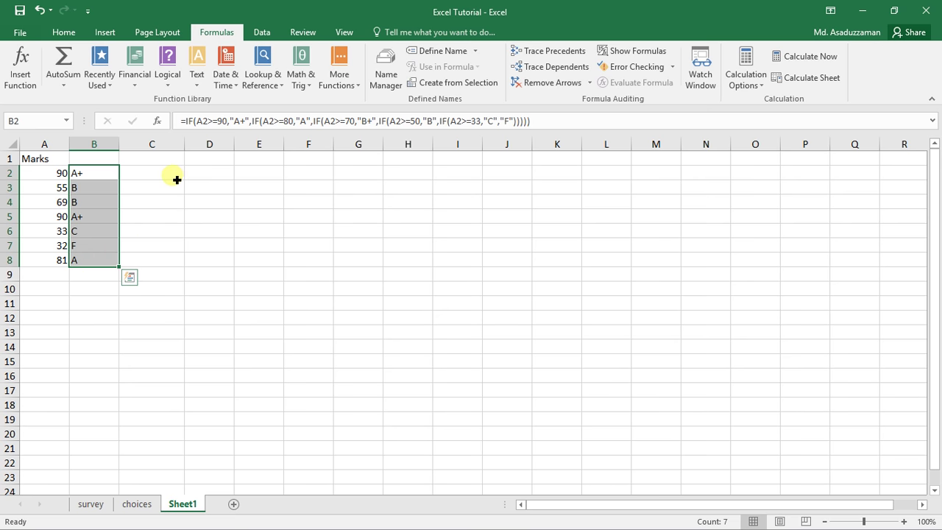
scroll(130, 291, "down", 3)
scroll(130, 291, "up", 3)
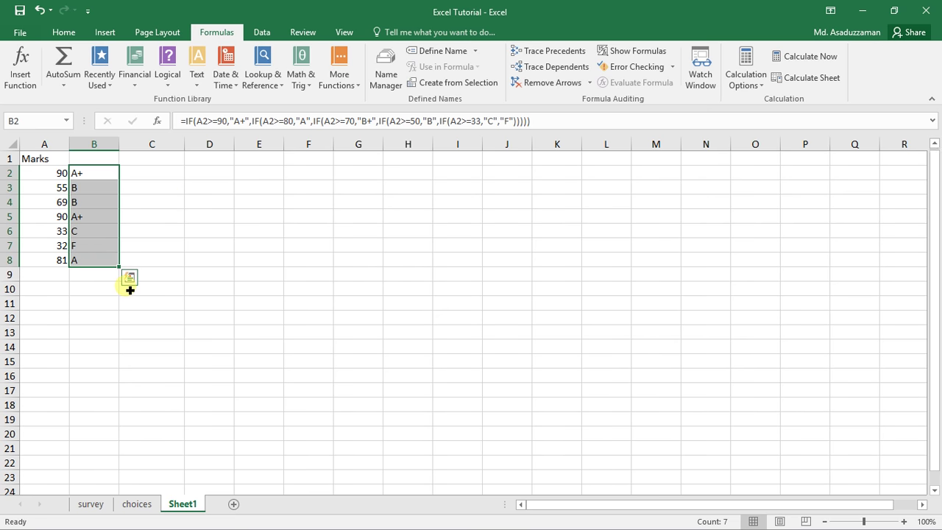
Add a new sheet and enter 1, 2, 3, 3, 1, 2, 2, 2, 3, 4, 4 into A1:A11
left_click(234, 503)
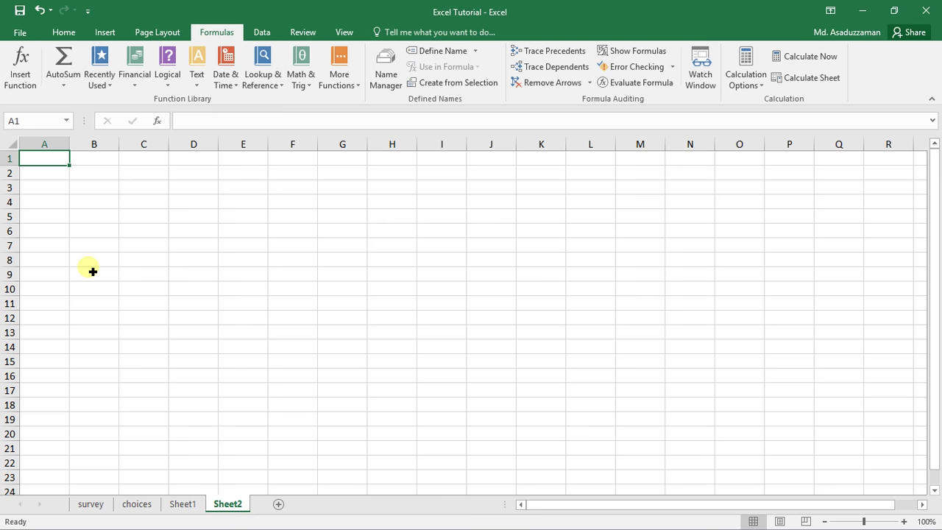
type("1 2 3 3")
key("Return")
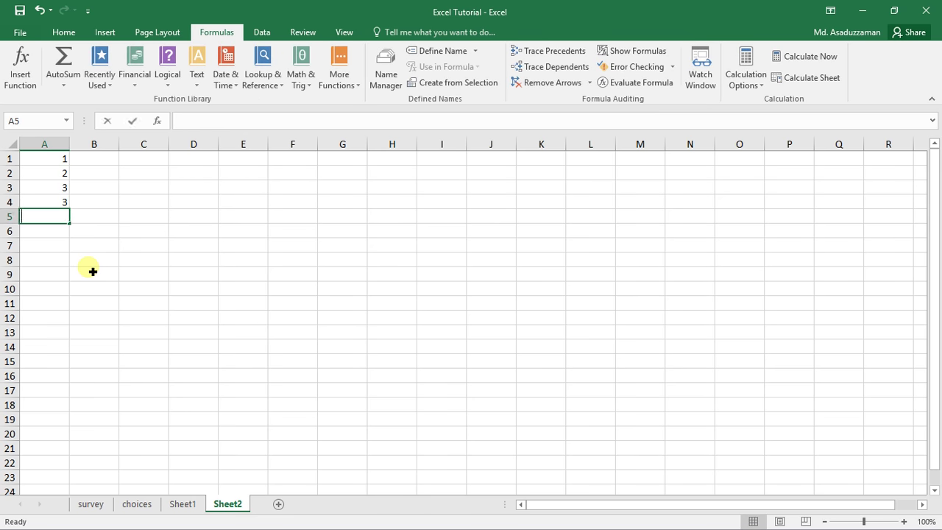
type("1")
key("Return")
type("2")
key("Return")
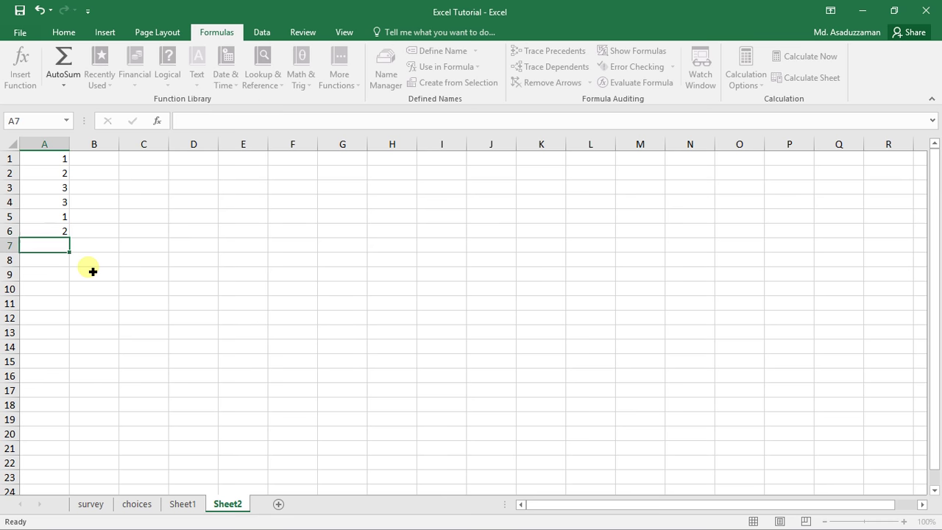
type("2")
key("Return")
type("2")
key("Return")
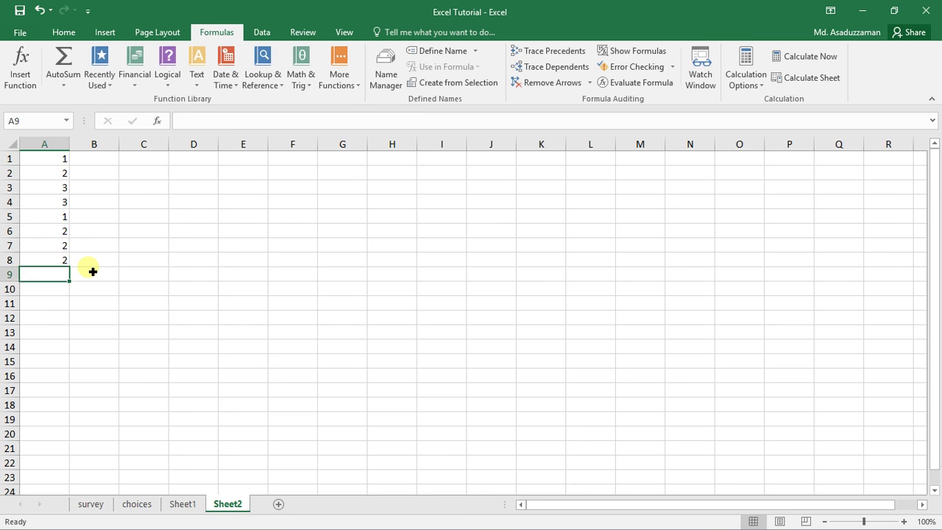
type("3")
key("Return")
type("4")
key("Return")
type("4")
key("Return")
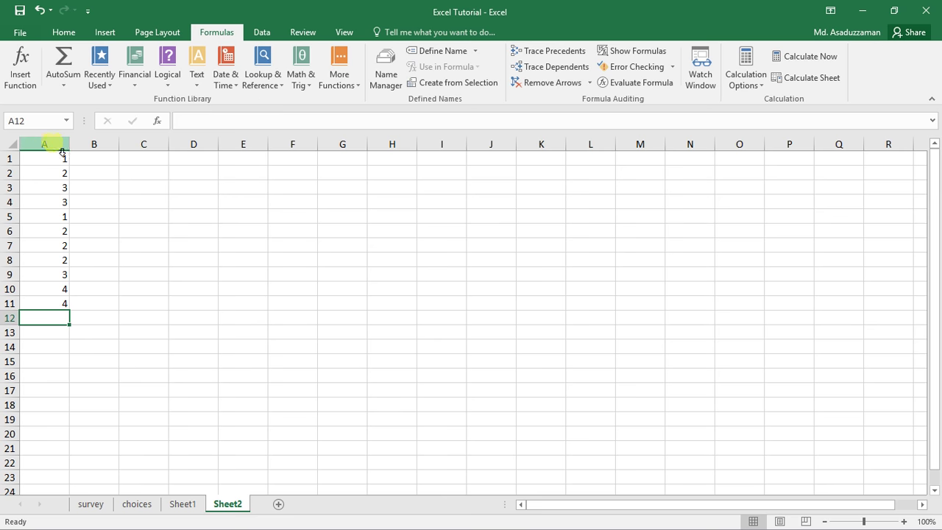
left_click(43, 143)
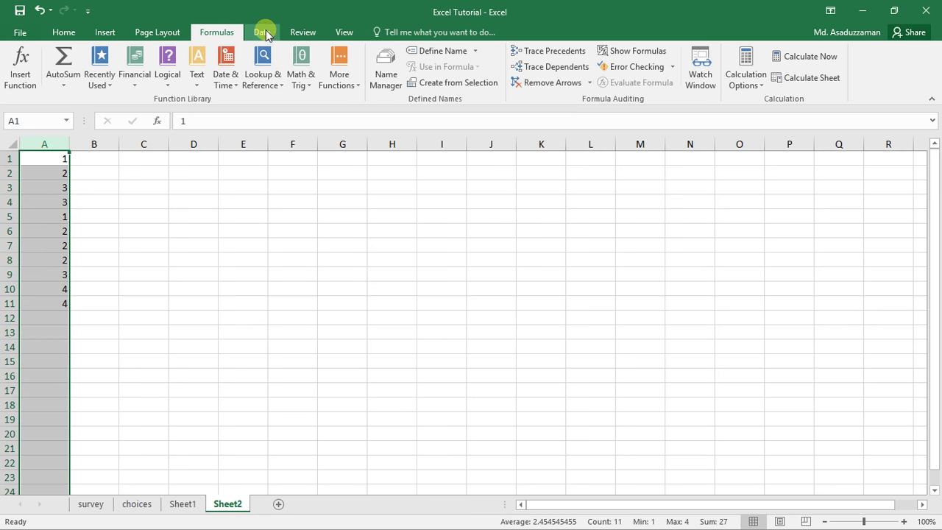
Sort column A by values smallest to largest, giving 1, 1, 2, 2, 2, 2, 3, 3, 3, 4, 4
left_click(263, 31)
left_click(420, 70)
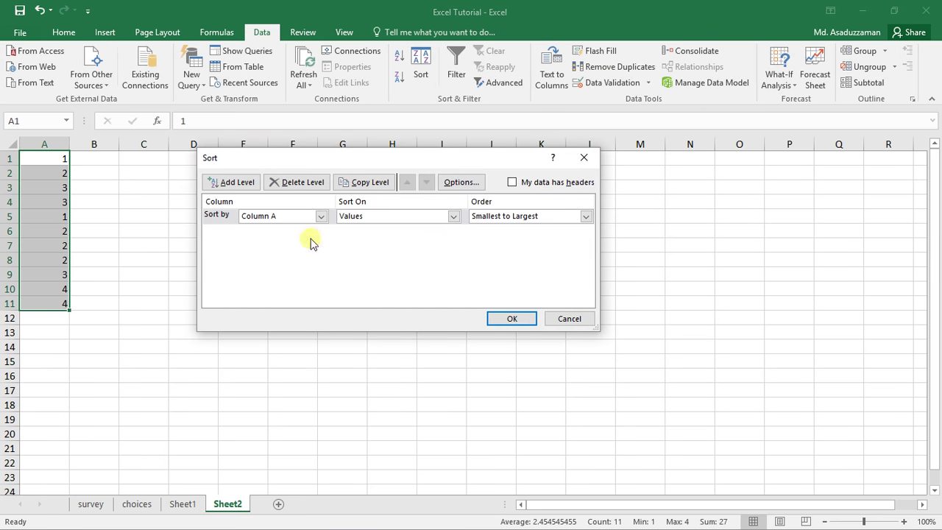
left_click(512, 319)
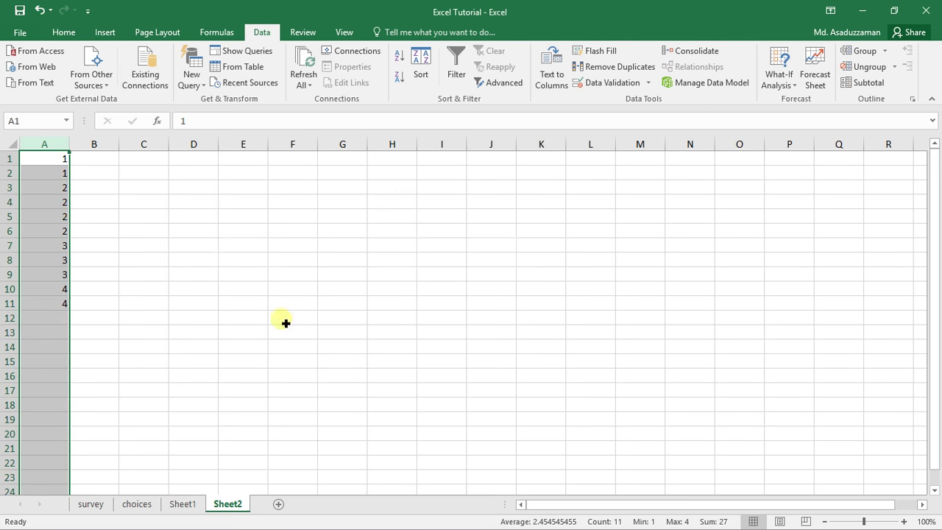
left_click(83, 173)
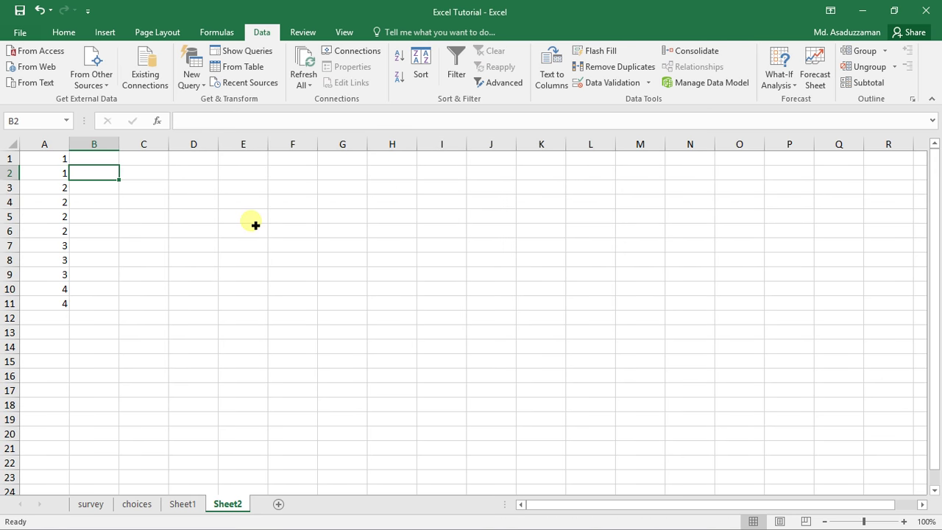
Enter =IF(A2=A1,"Duplicate") in B2 and fill it down through B11
type("=")
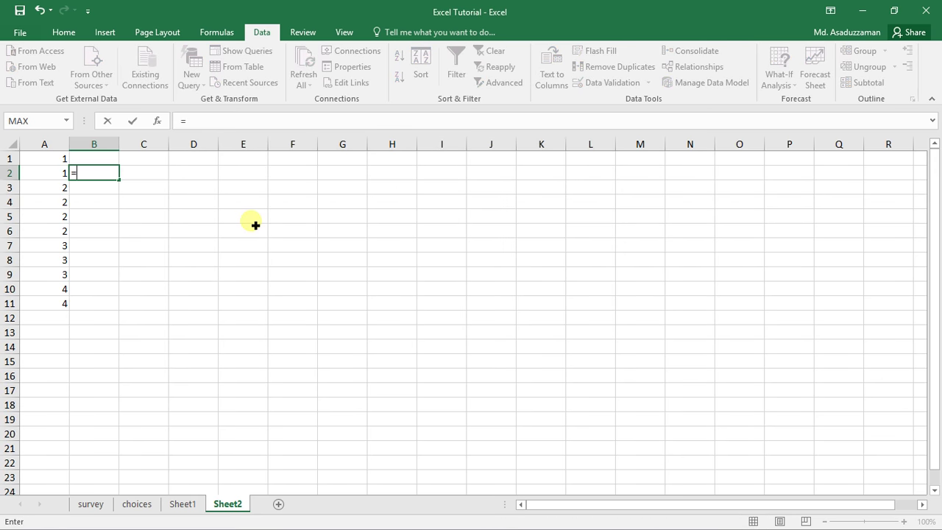
type("if(")
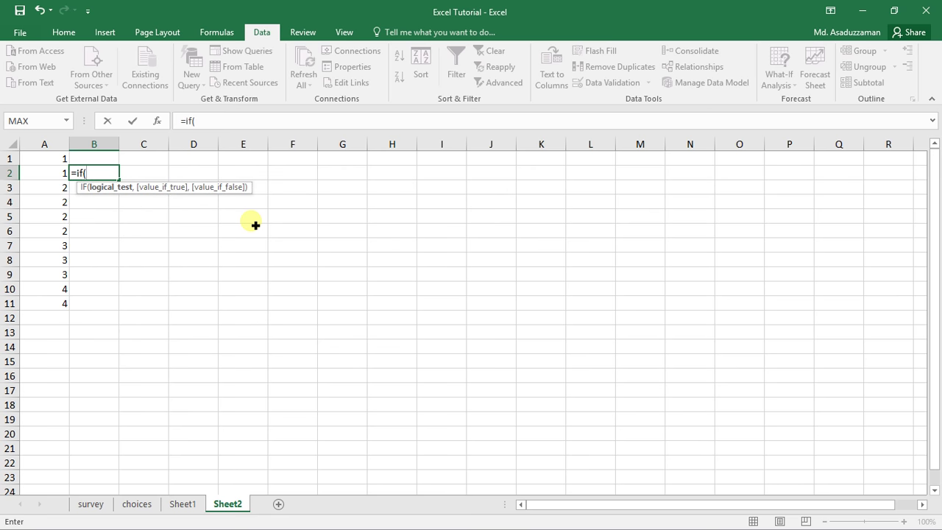
left_click(62, 172)
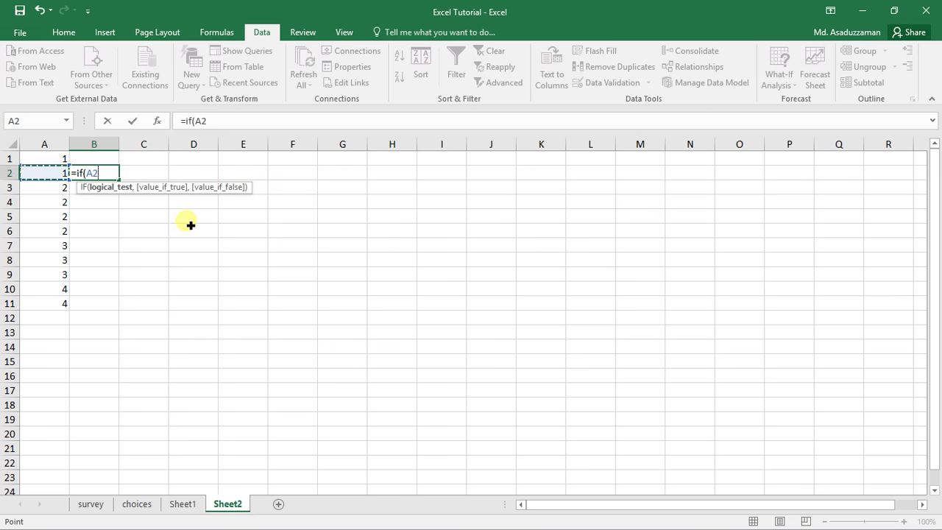
type("=")
left_click(59, 159)
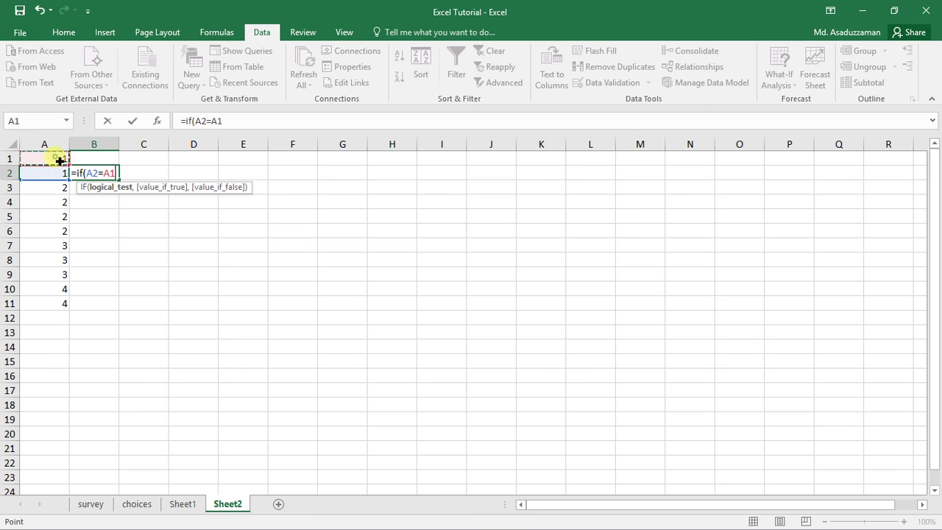
type(",\"")
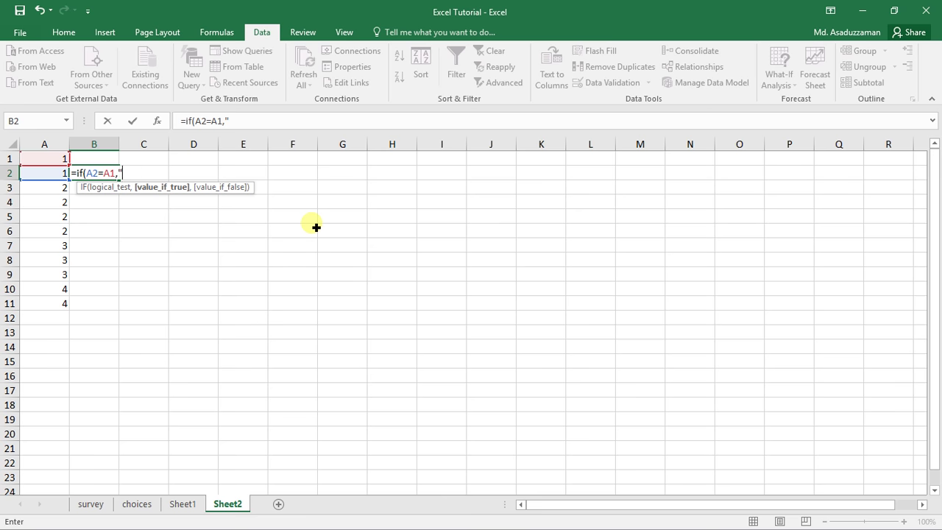
type("Duplicate\"")
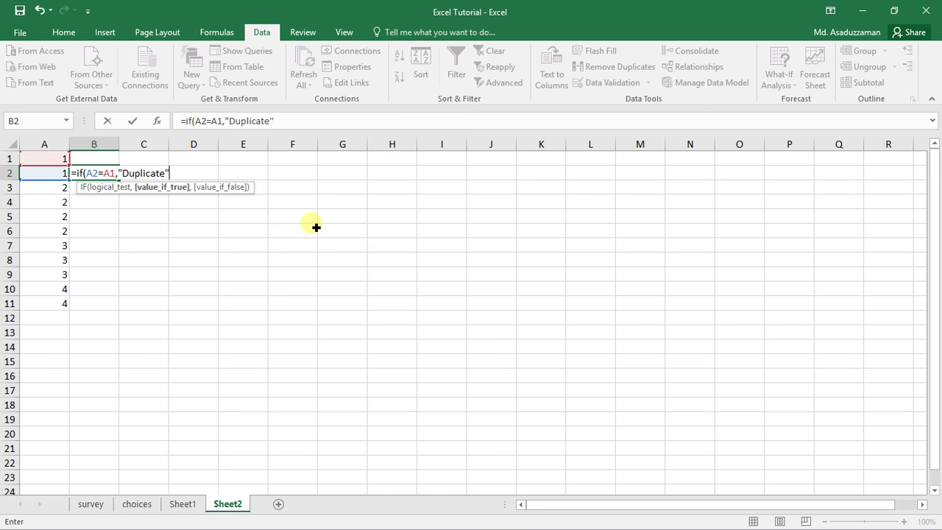
key("Return")
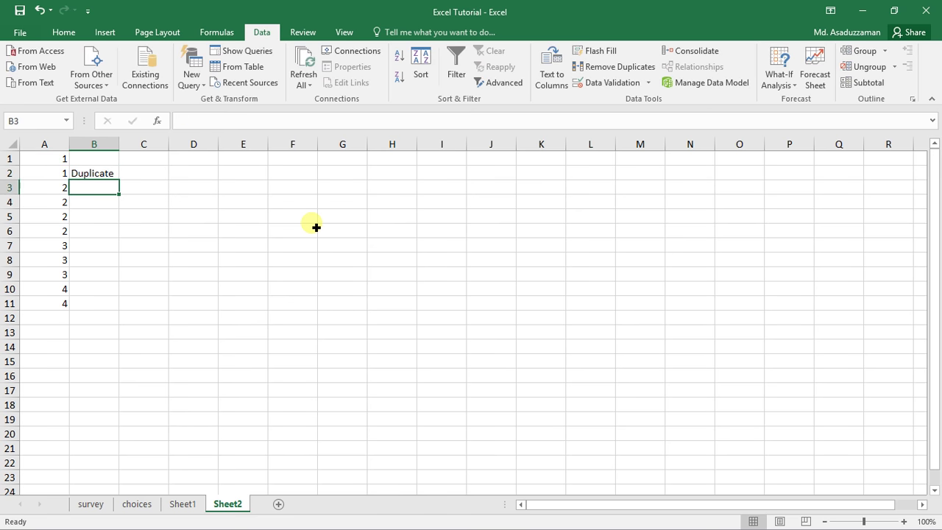
left_click(104, 175)
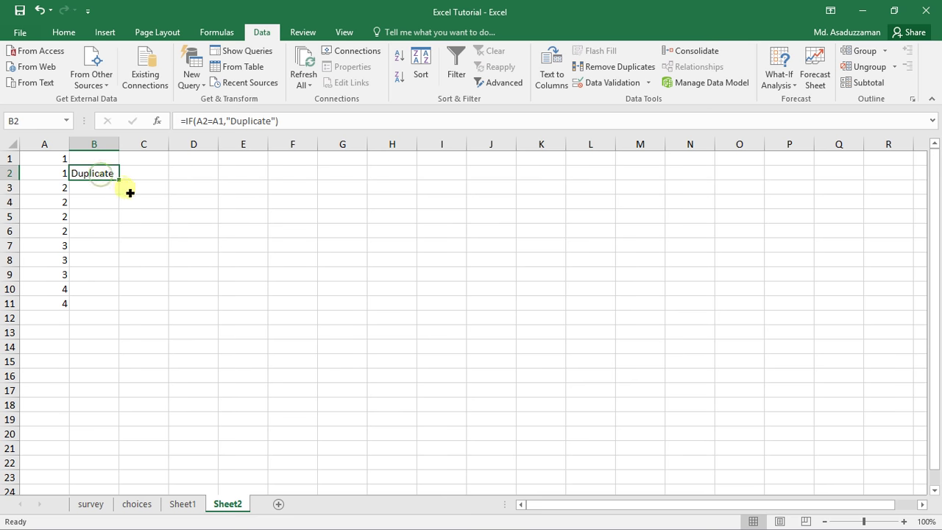
left_click_drag(120, 181, 124, 307)
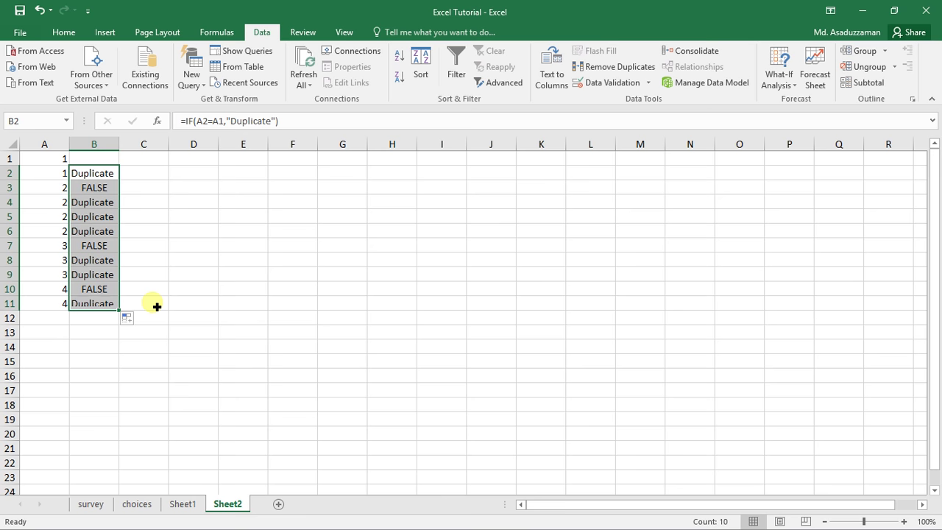
left_click(103, 173)
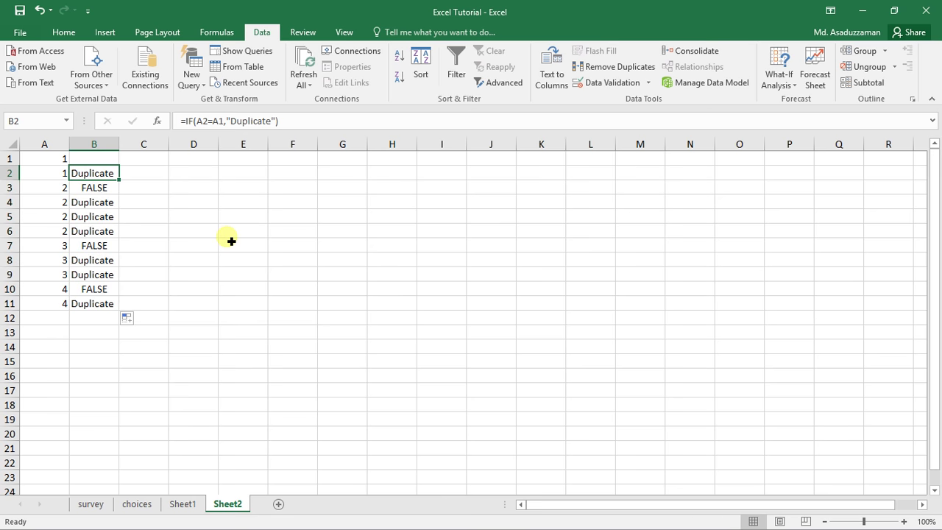
key("F2")
Change B2 to =IF(A2=A1,1,0) and fill it down through B11
key("Left")
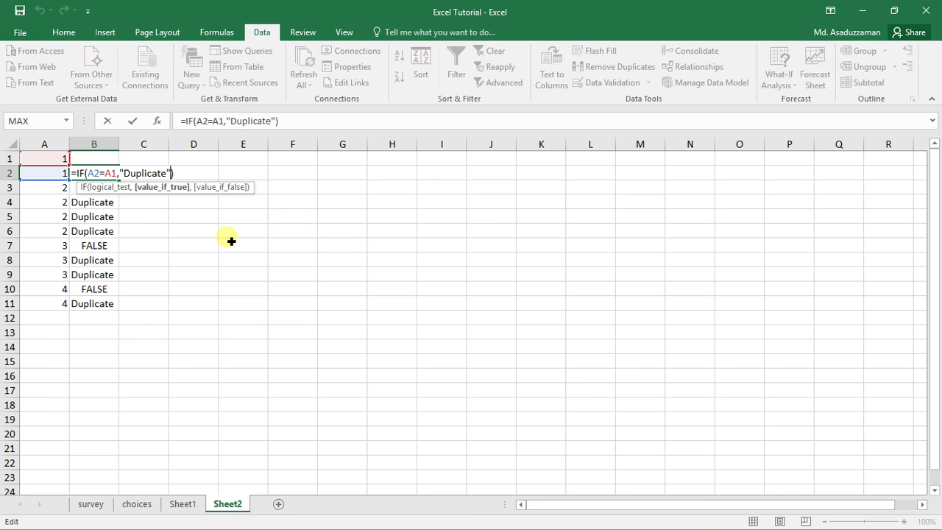
type(",")
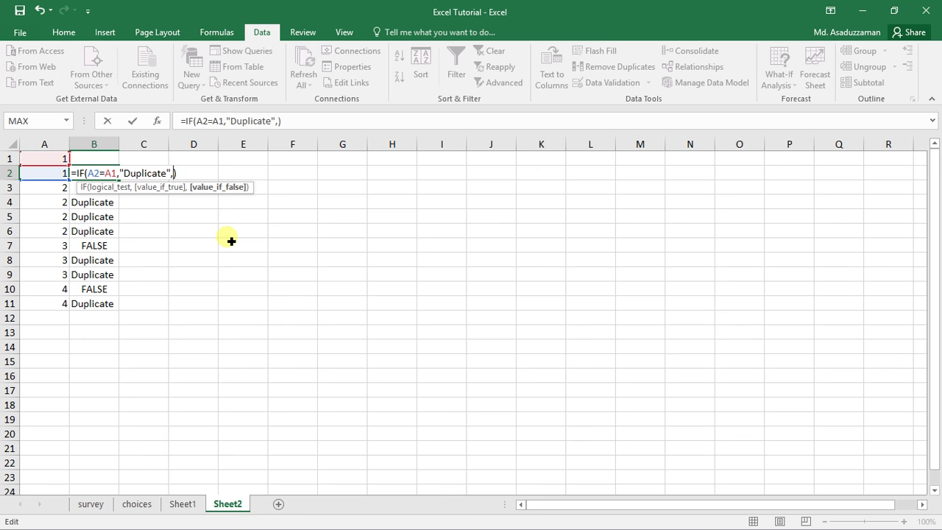
type("\"Si")
type("gl")
key("BackSpace")
key("BackSpace")
key("BackSpace")
key("BackSpace")
key("BackSpace")
key("BackSpace")
key("BackSpace")
key("BackSpace")
key("BackSpace")
key("BackSpace")
key("BackSpace")
key("BackSpace")
key("BackSpace")
key("BackSpace")
key("BackSpace")
type("1,")
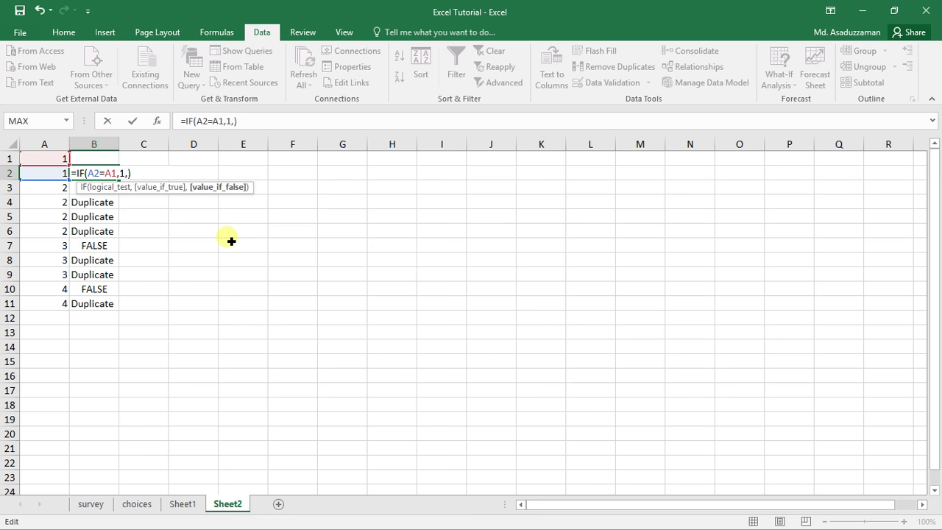
type("0")
key("Return")
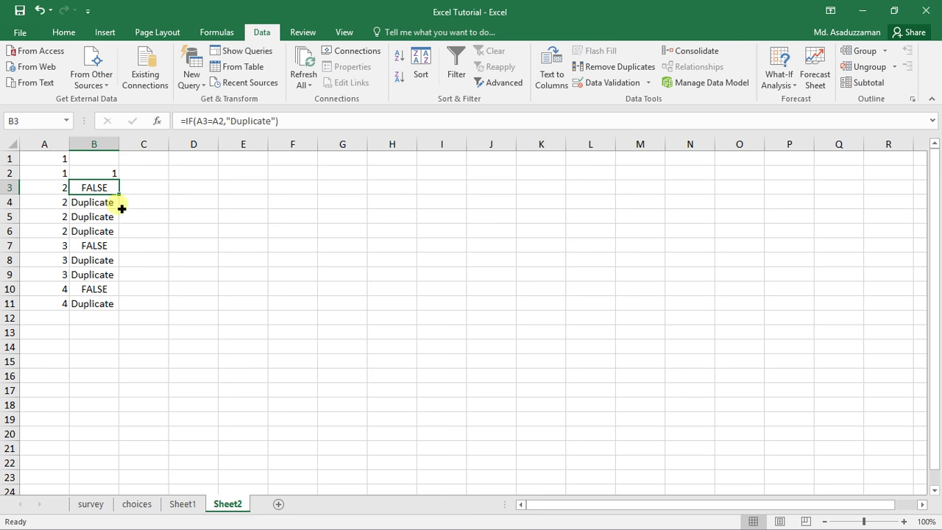
left_click(107, 162)
left_click(114, 172)
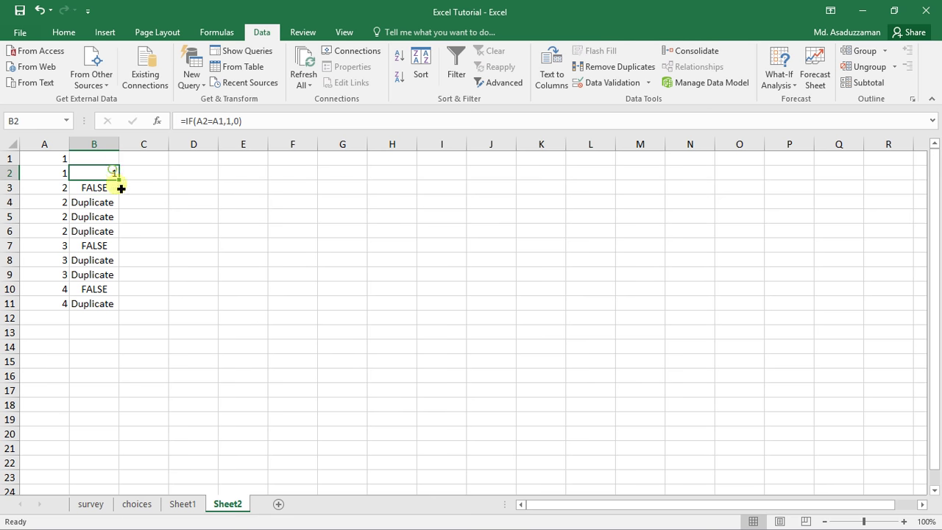
left_click_drag(118, 180, 111, 311)
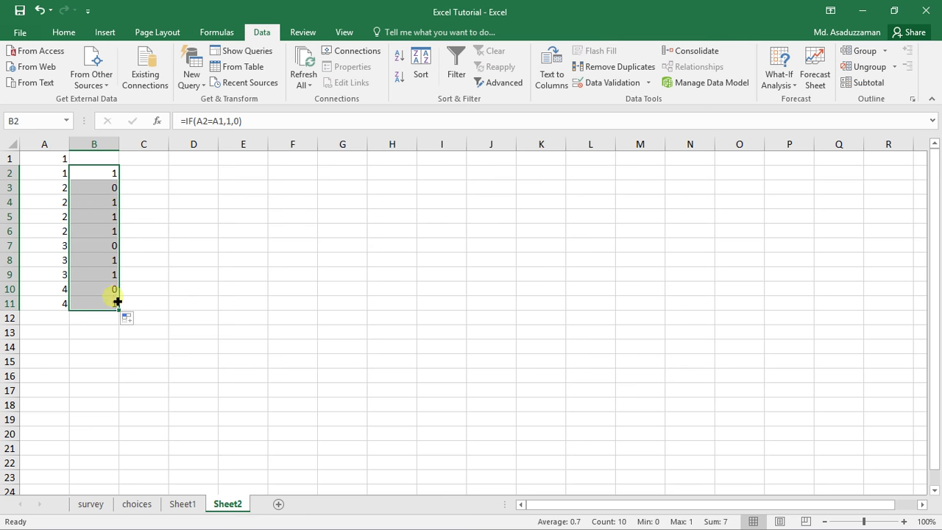
Check the 1/0 duplicate flags around rows 7–9, then select the data range A1:B12
left_click(65, 247)
left_click_drag(115, 262, 114, 280)
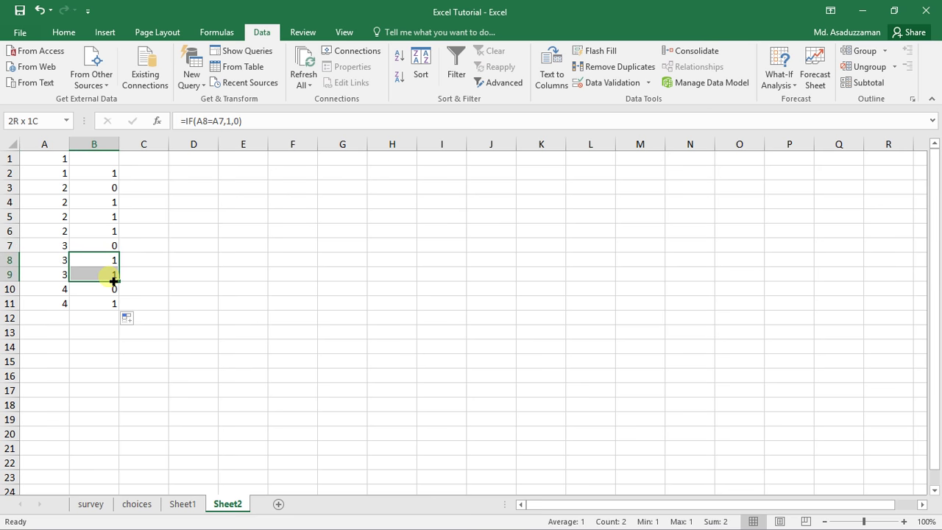
left_click(66, 247)
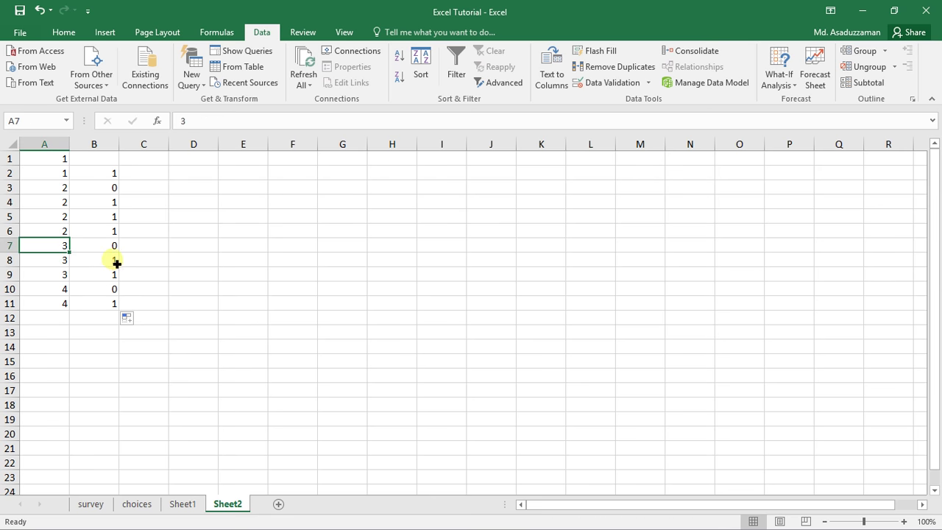
left_click_drag(116, 263, 112, 274)
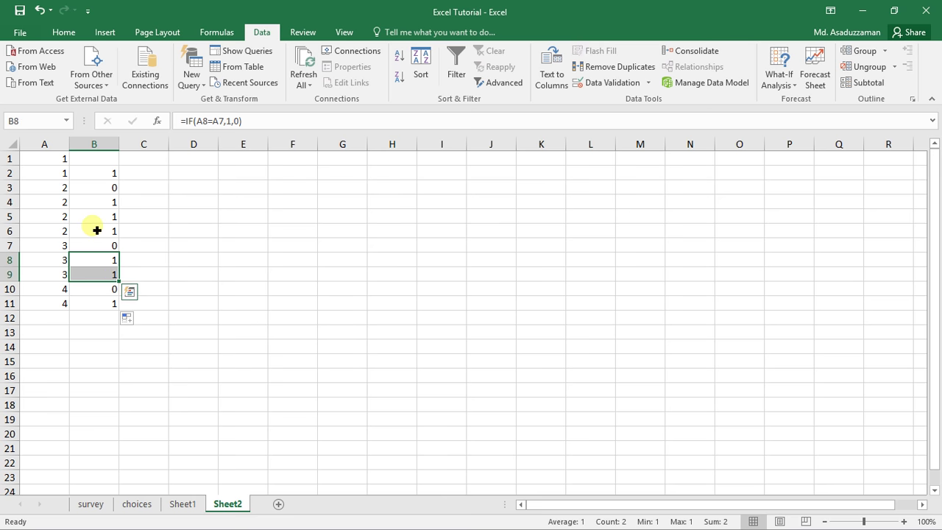
left_click(208, 33)
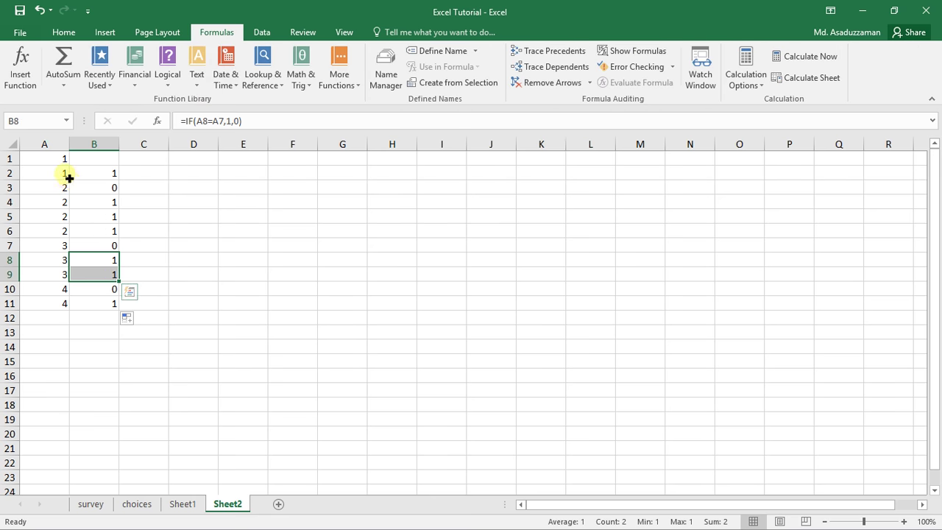
left_click(55, 158)
left_click_drag(70, 166, 118, 319)
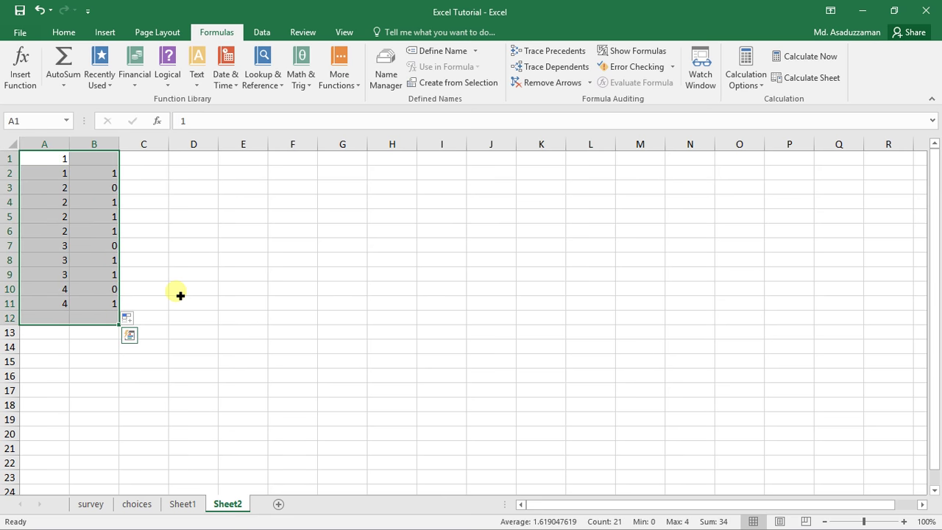
Delete the data in A1:B12 and browse the Logical and Text function lists
key("Delete")
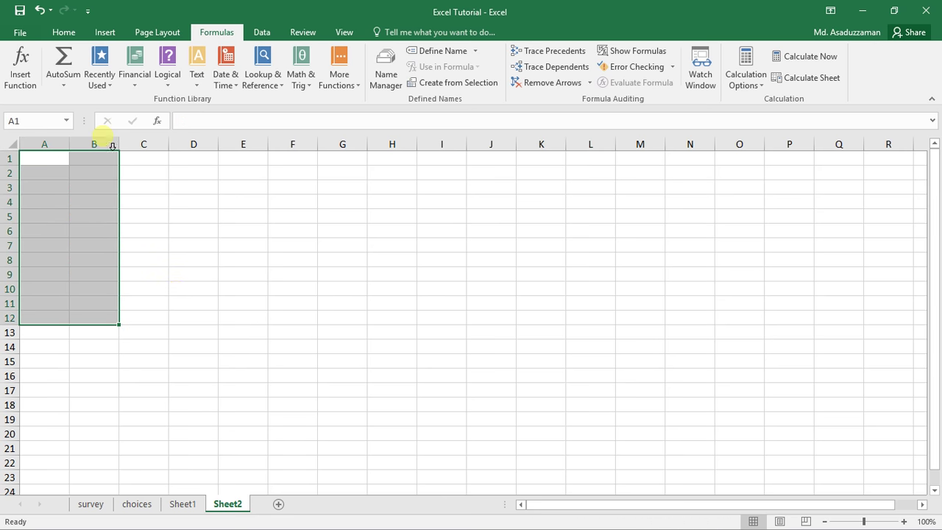
left_click(141, 188)
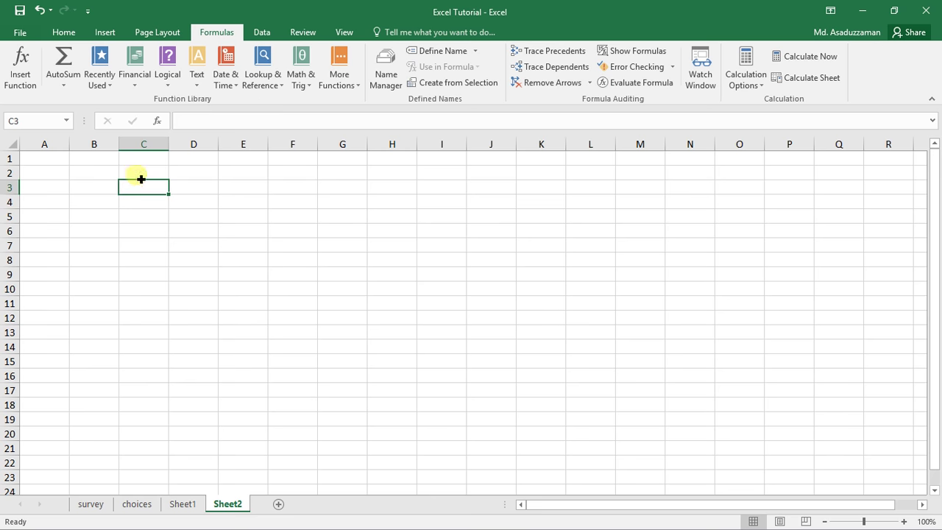
left_click(163, 87)
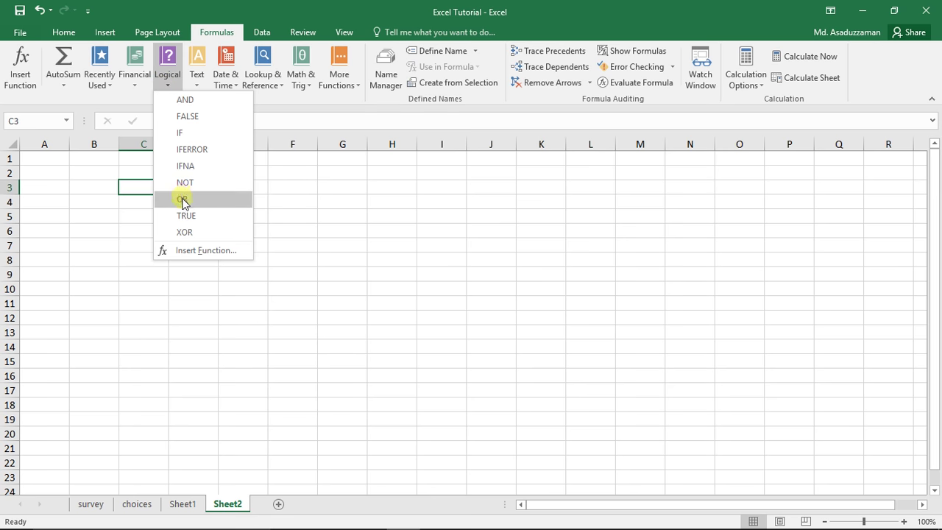
mouse_move(184, 203)
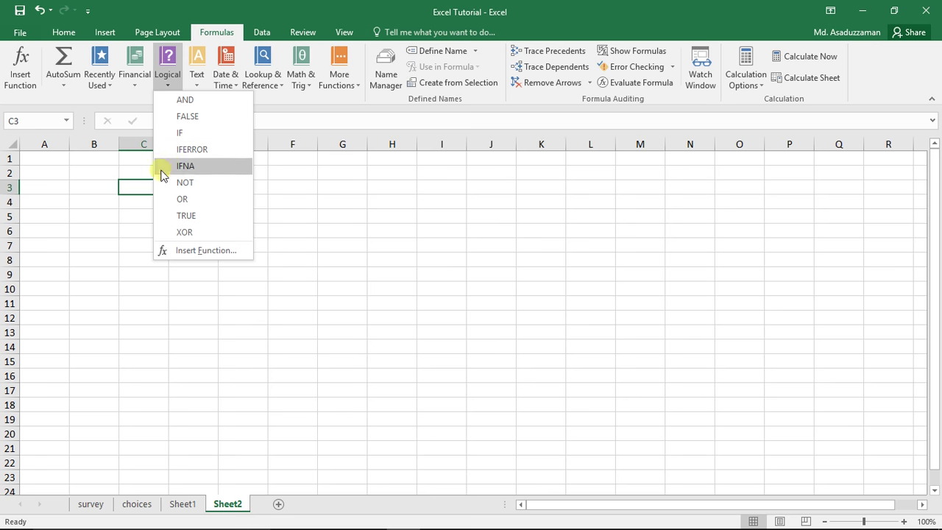
left_click(95, 177)
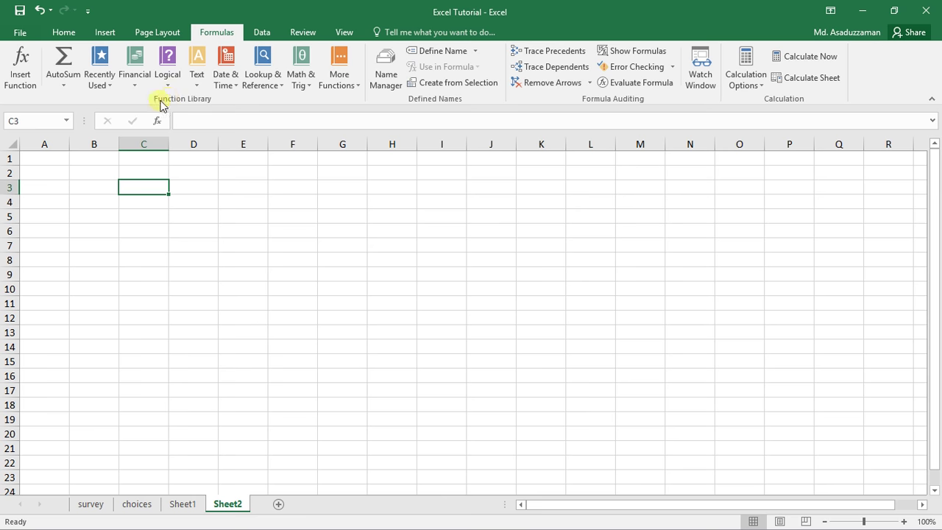
left_click(198, 84)
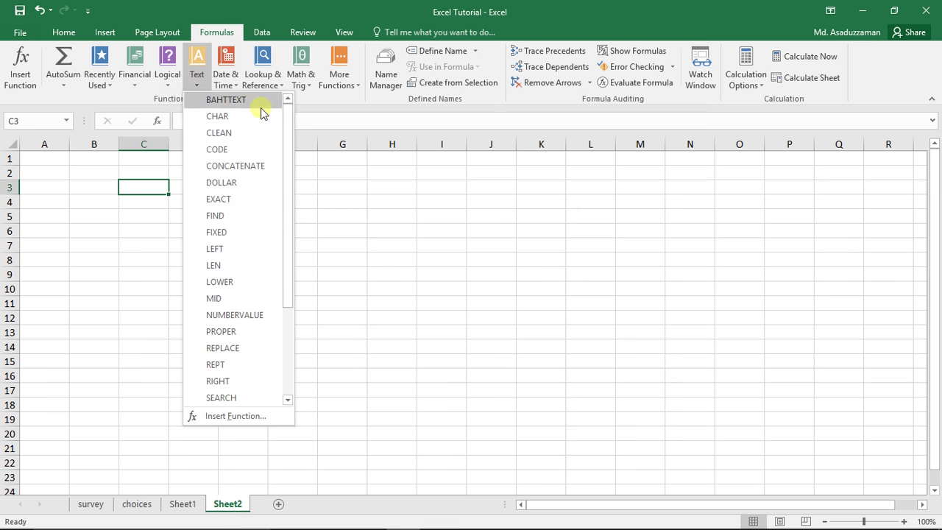
left_click(73, 165)
left_click(95, 160)
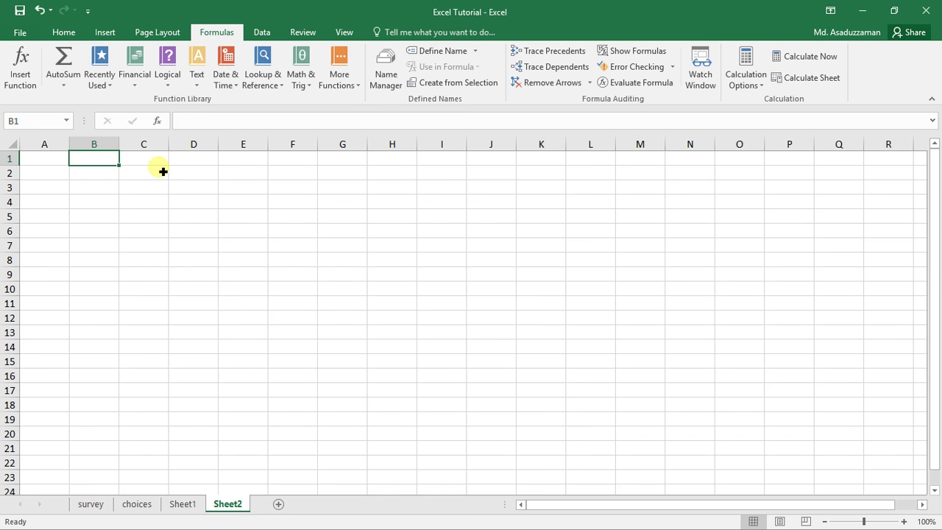
Enter the date 19/12/2016 in cell B1
type("5/1")
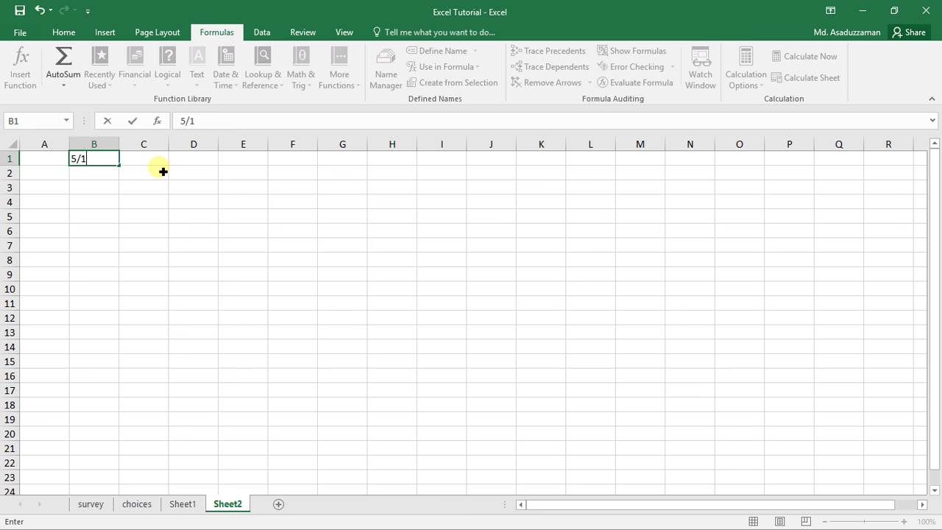
key("Escape")
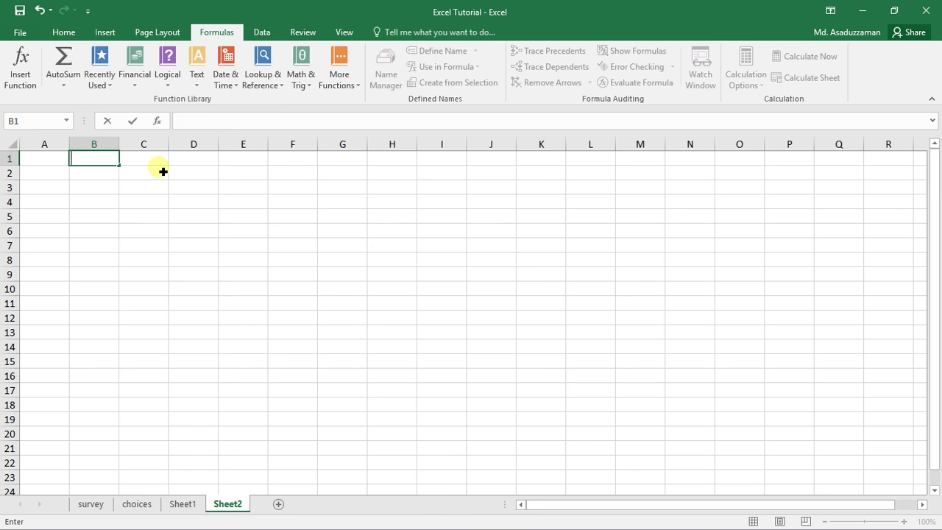
type("1")
type("/")
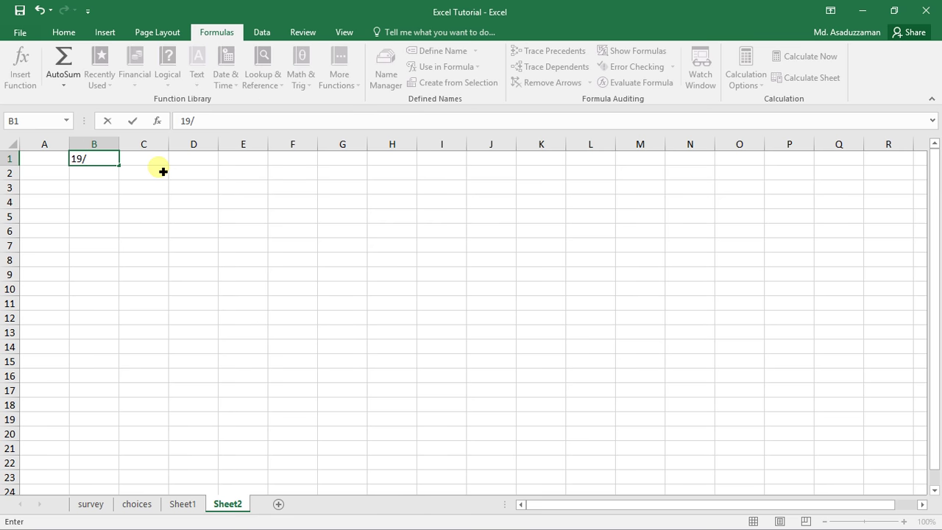
type("12/2016")
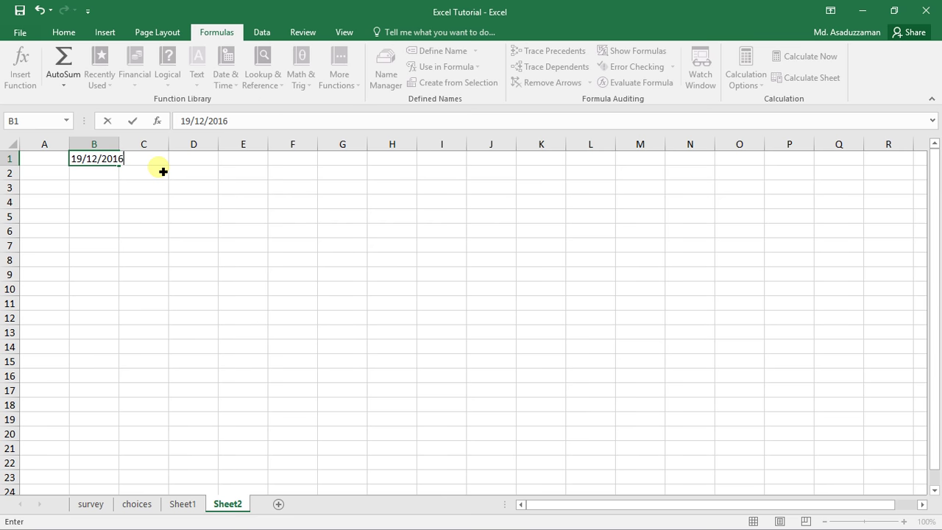
key("Return")
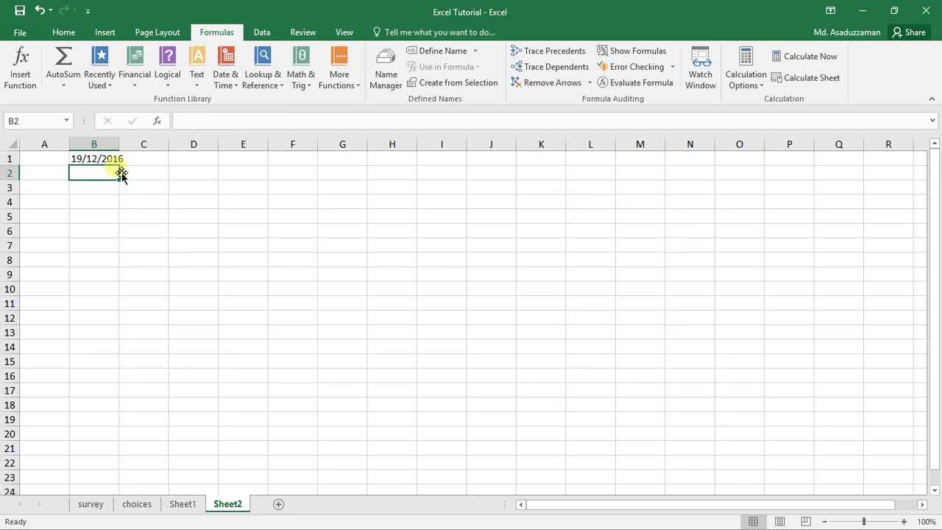
Correct B1 to month/day order, 12/19/2016, then select A1
left_click(114, 160)
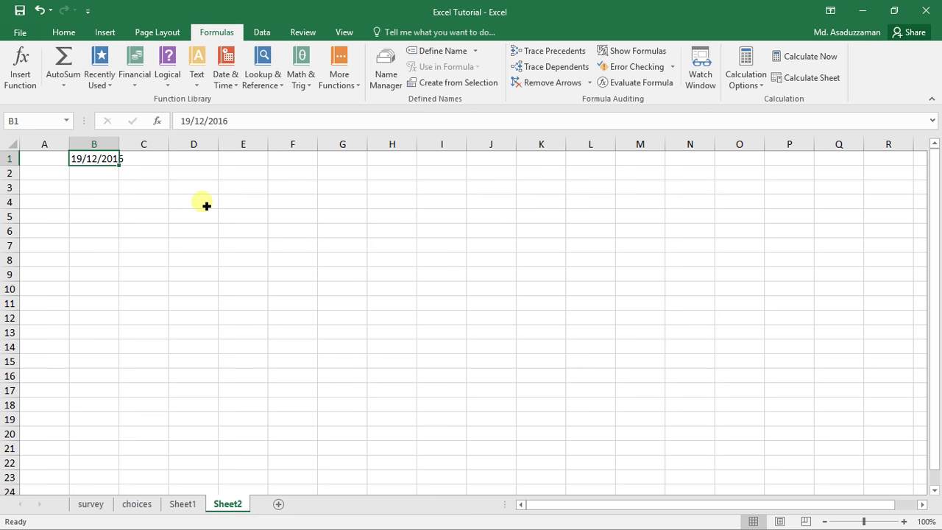
key("F2")
key("BackSpace")
type("2")
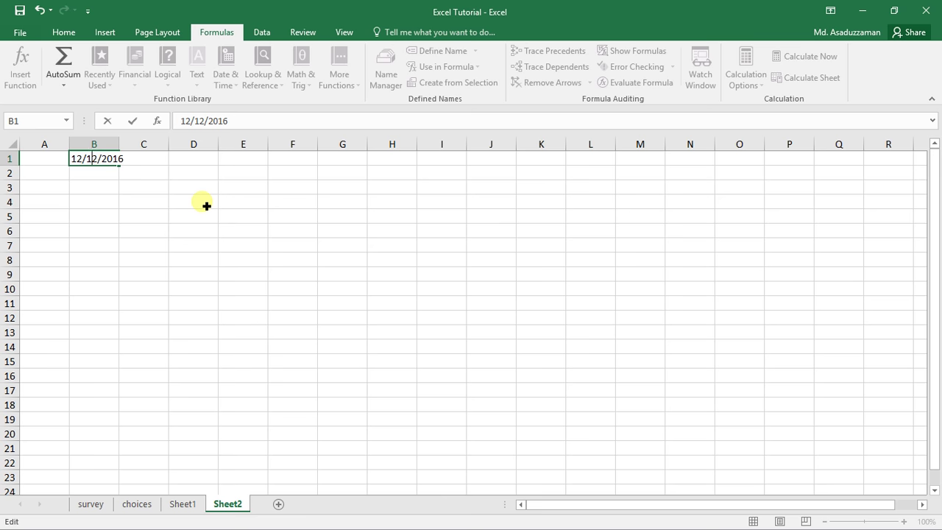
key("Right")
key("Right")
key("Right")
type("9")
key("Return")
left_click(55, 159)
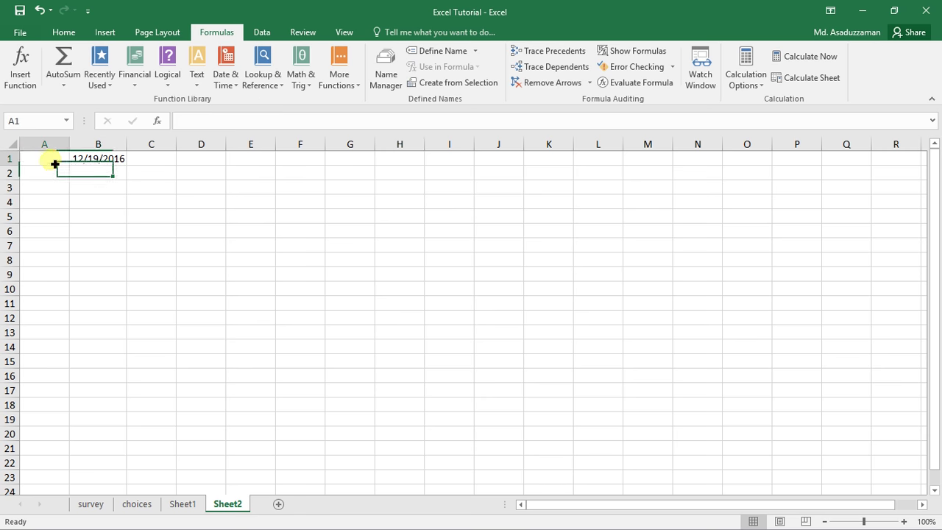
left_click(109, 162)
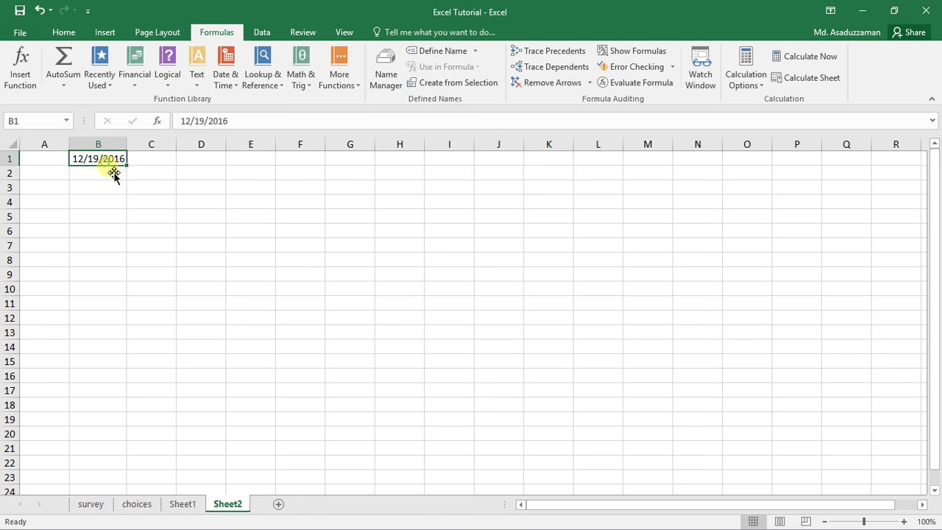
left_click(46, 161)
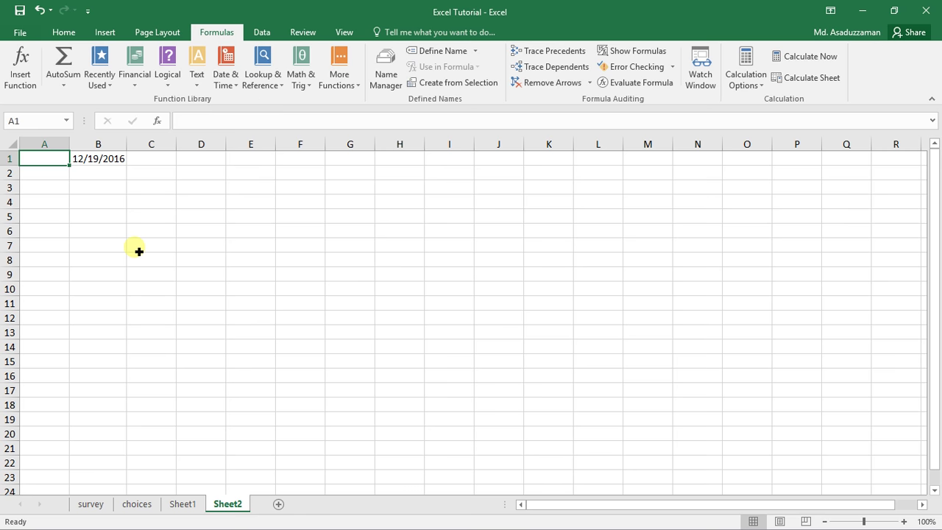
Enter =TEXT(B1,"ddd") in A1 to show the abbreviated weekday
type("=")
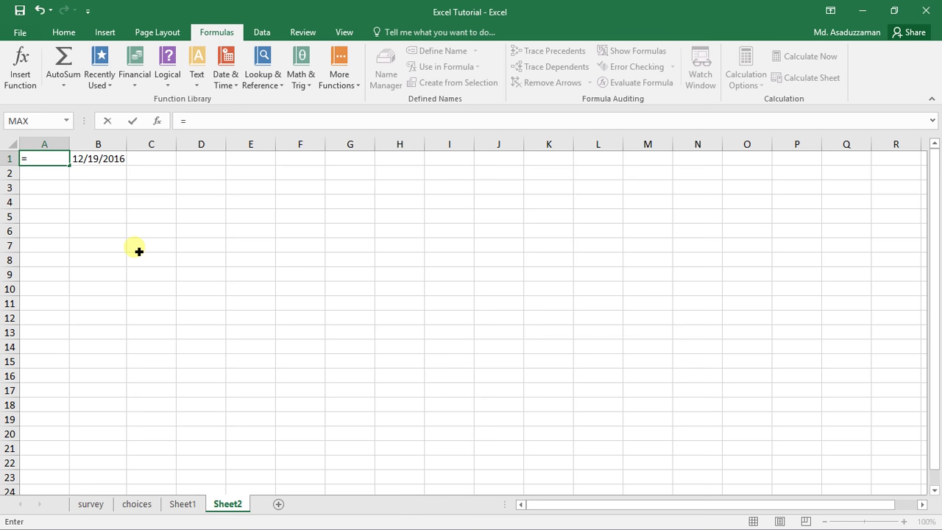
type("tex")
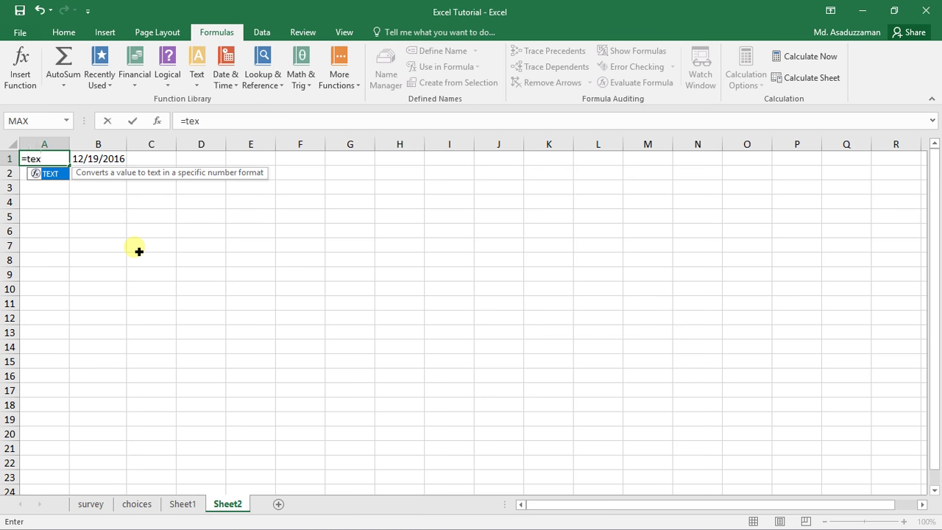
left_click(195, 80)
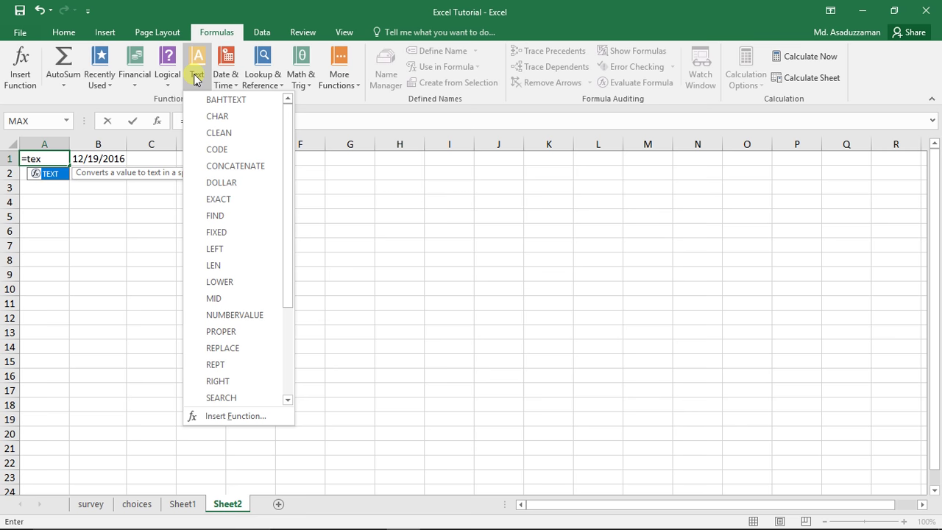
left_click(318, 183)
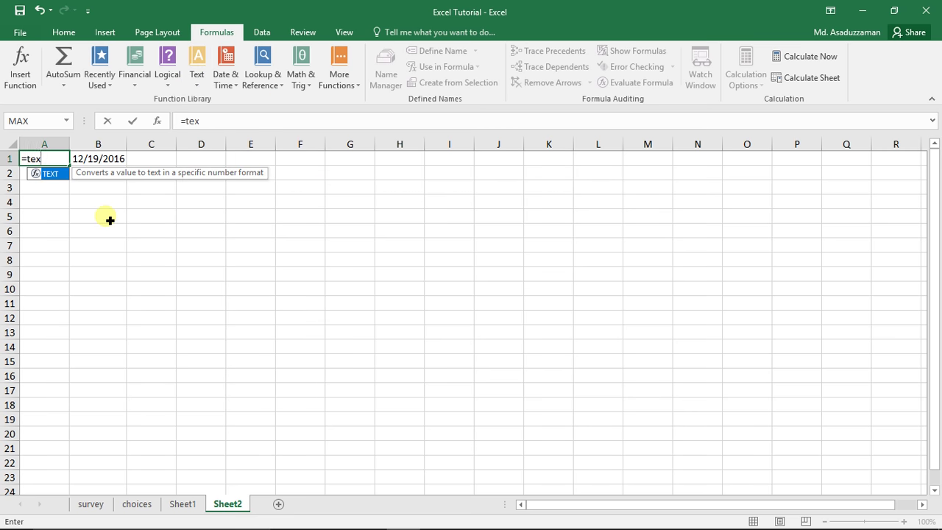
key("Tab")
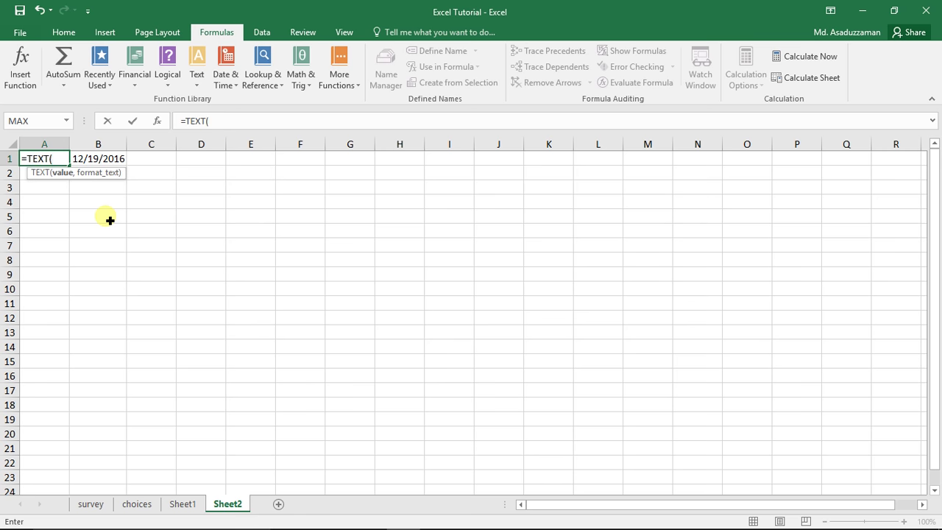
left_click(98, 161)
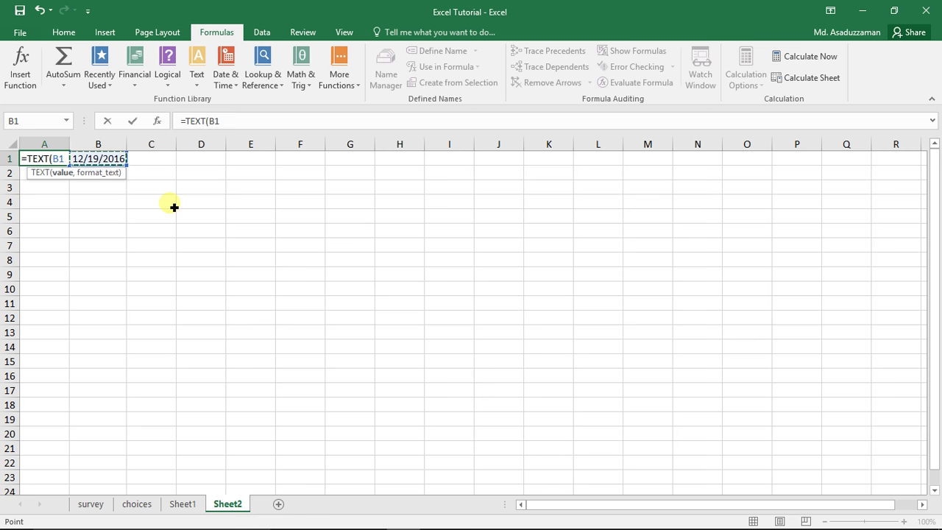
type(",")
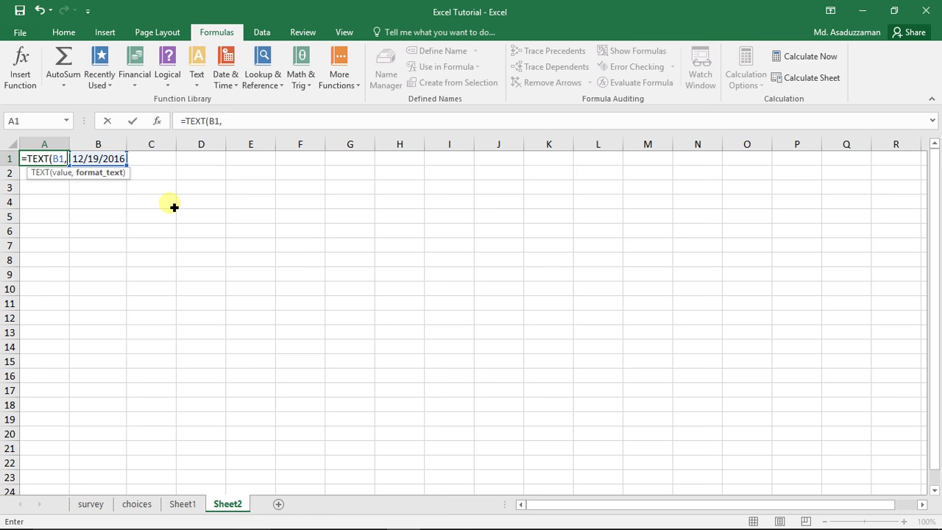
type("\"")
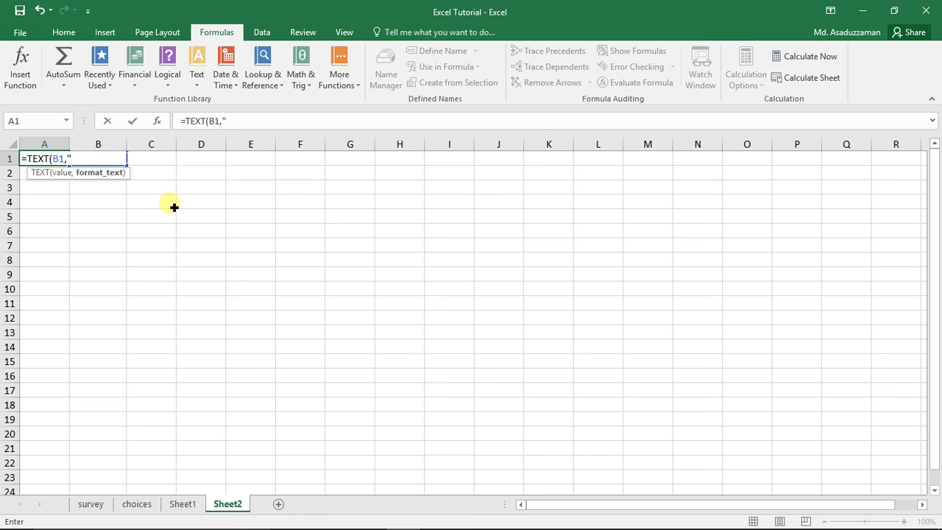
type("ddd\"")
key("Return")
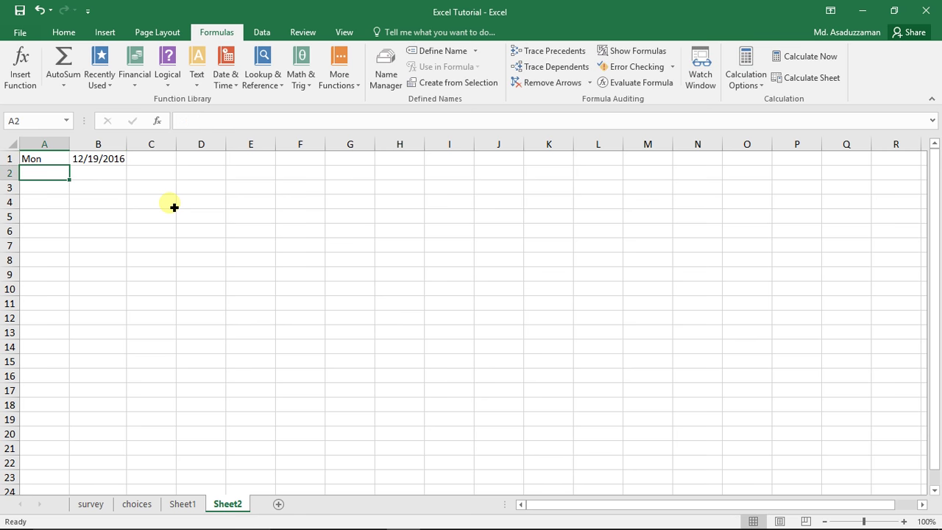
Change the A1 format code to "dddd" so it shows Monday in full
key("Up")
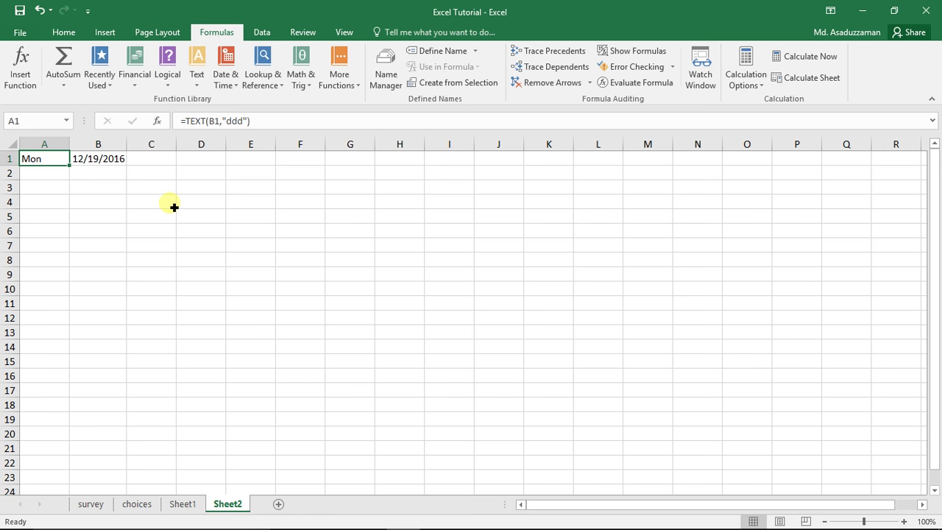
key("F2")
key("Left")
key("Left")
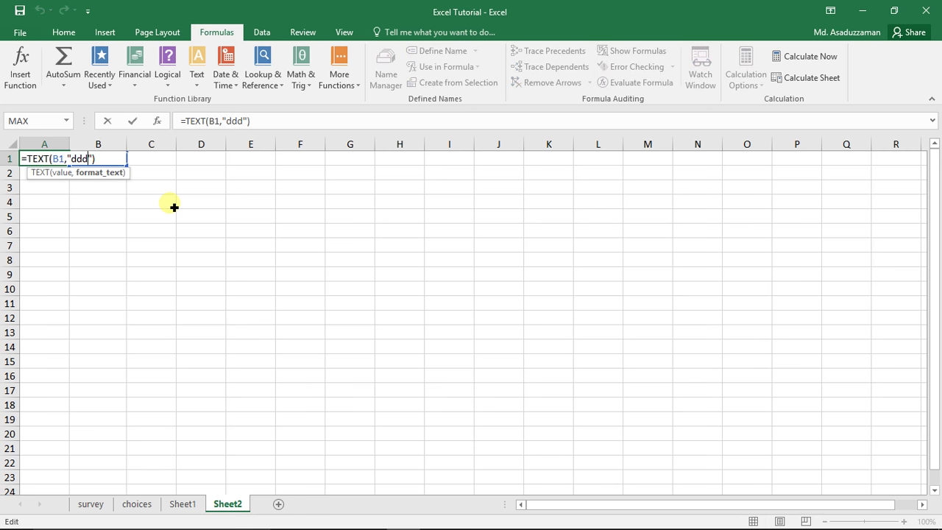
type("d")
key("Return")
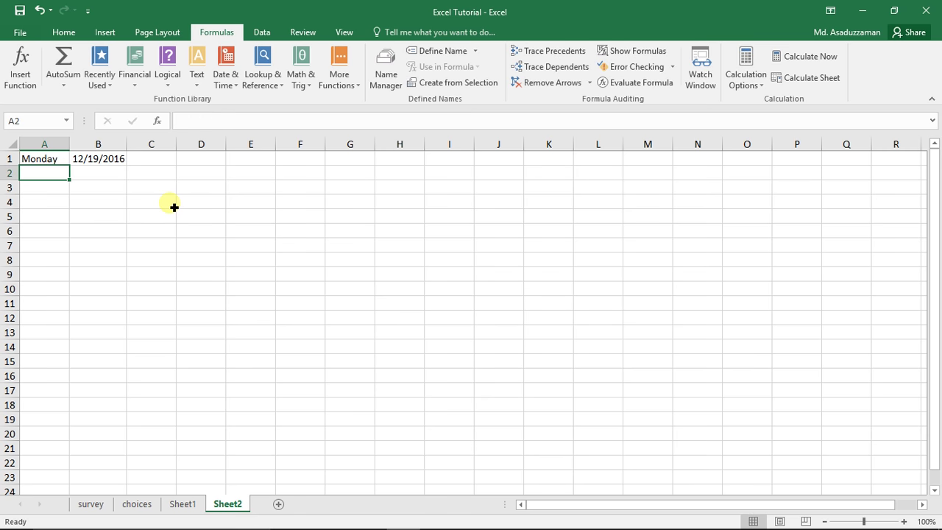
Change the day in B1 from 19 to 20, making it 12/20/2016
left_click(92, 157)
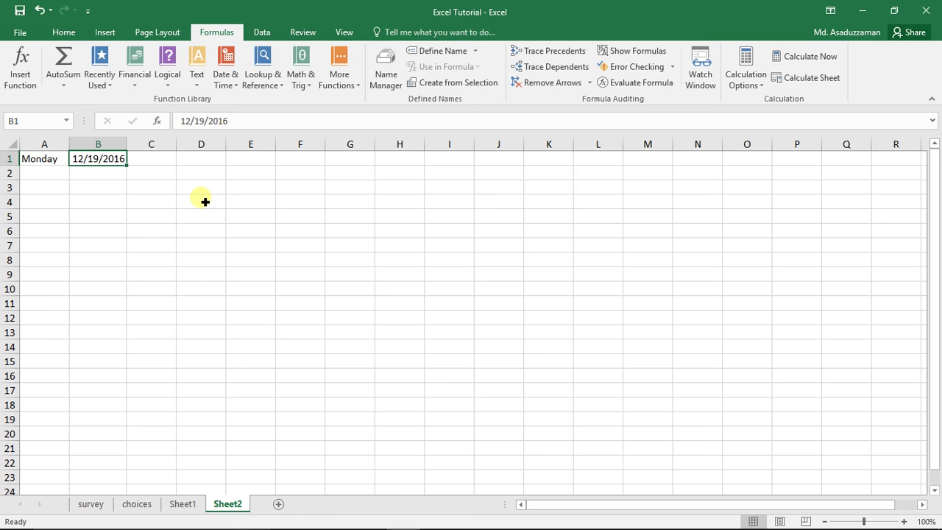
key("F2")
key("Left")
key("Left")
key("Left")
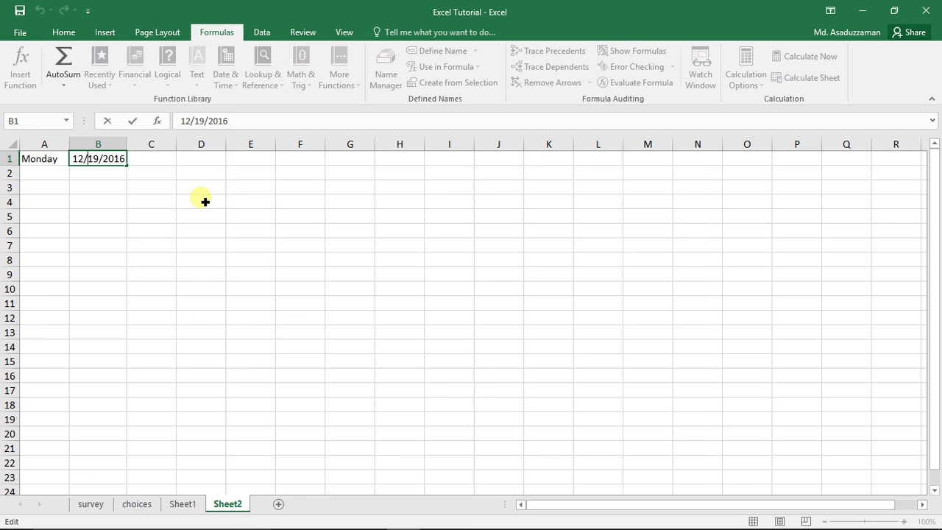
key("shift+Right")
key("shift+Right")
type("20")
key("Return")
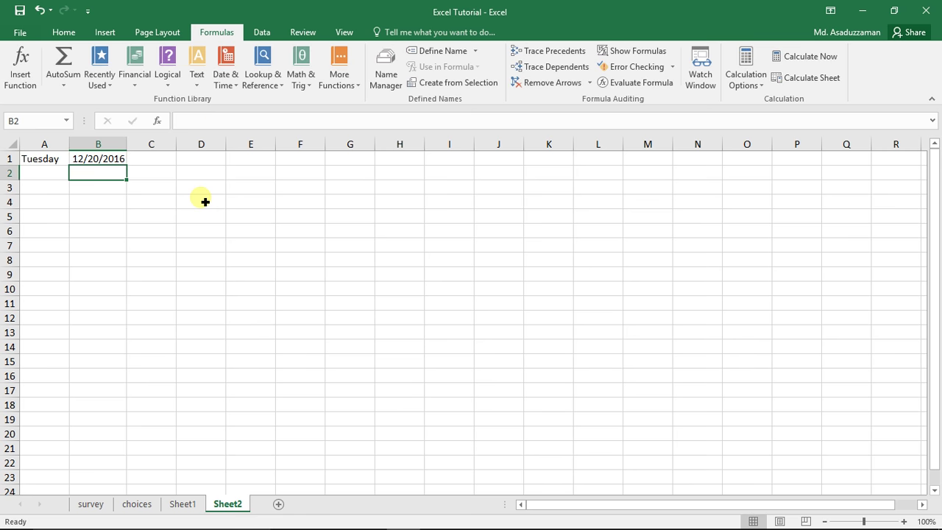
Change the day in B1 to 16, giving 12/16/2016 and Friday in A1
key("Up")
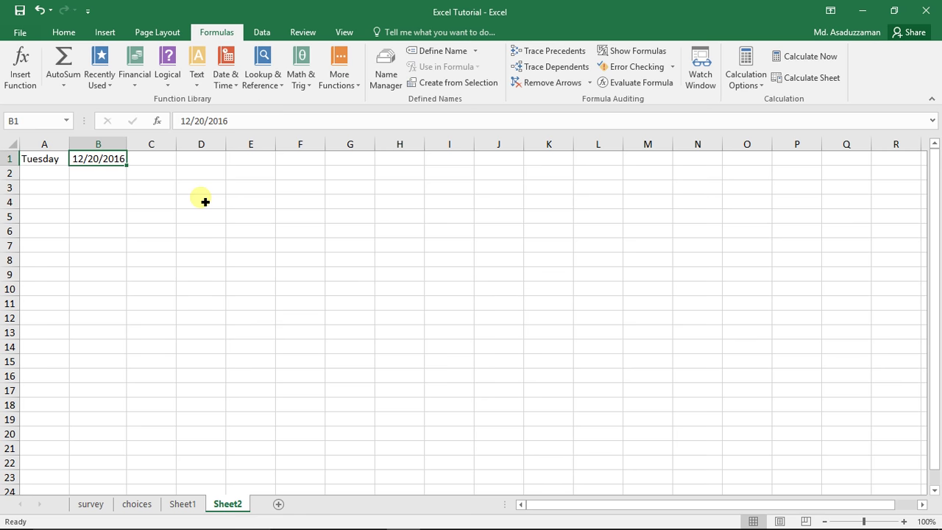
key("F2")
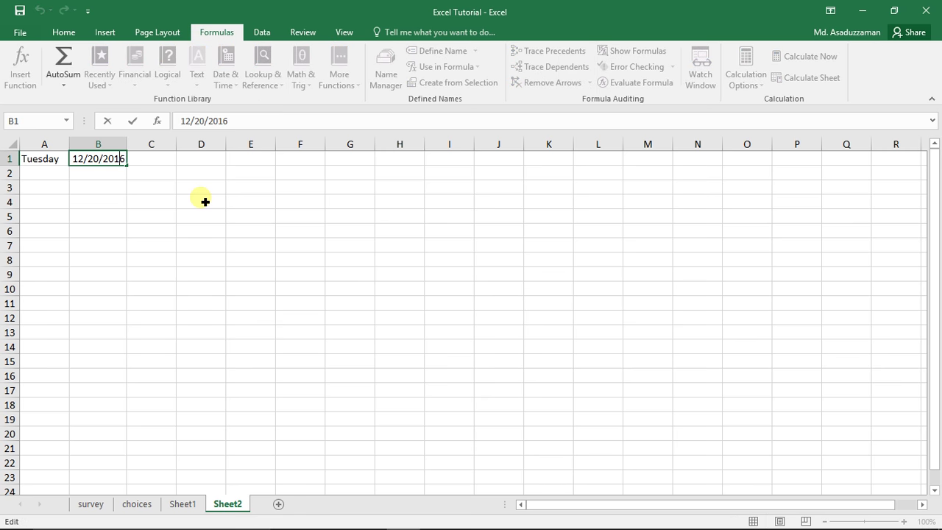
key("Left")
key("Left")
key("Left")
key("Left")
key("Left")
key("Left")
key("Right")
key("Right")
key("shift+Right")
key("shift+Right")
type("16")
key("Return")
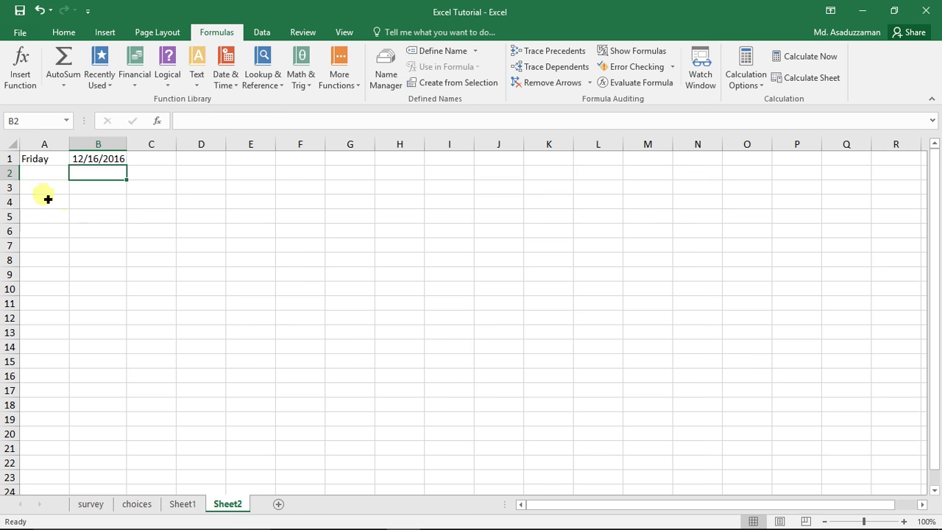
left_click(88, 191)
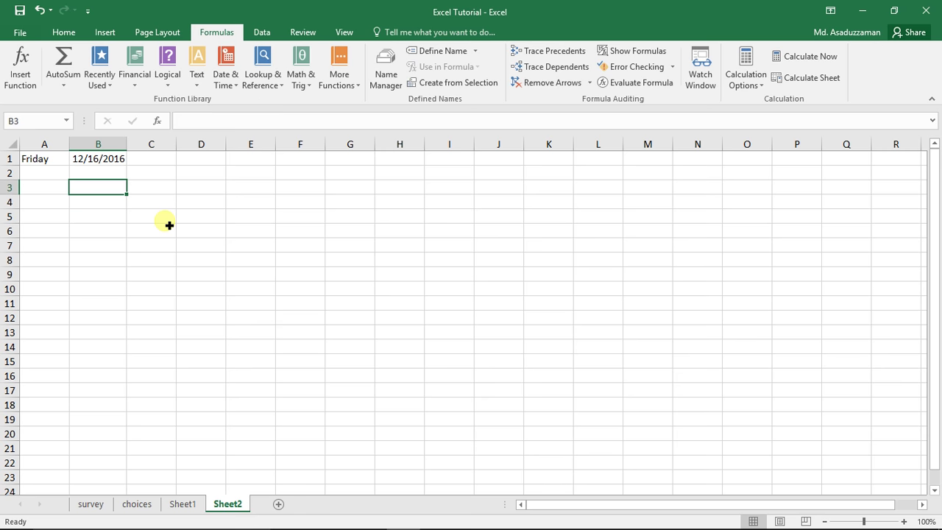
key("BackSpace")
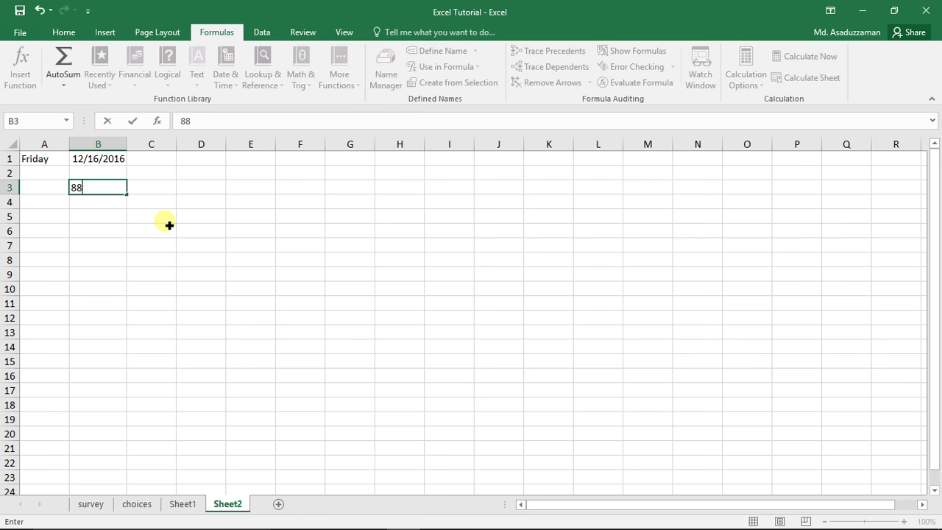
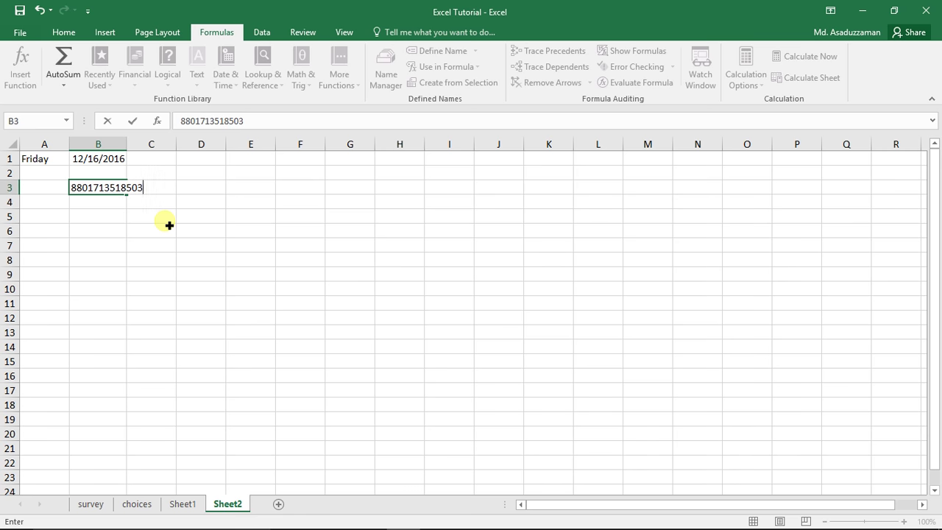
key("Return")
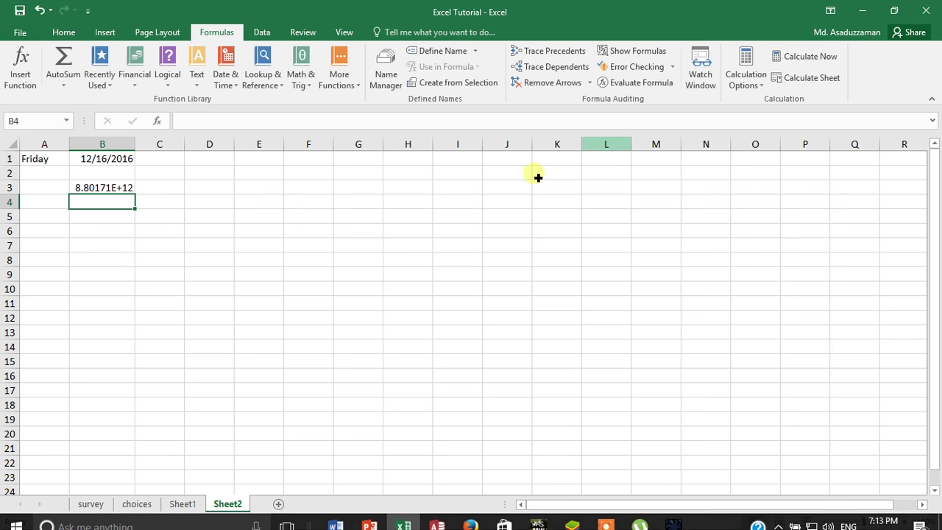
key("ctrl+z")
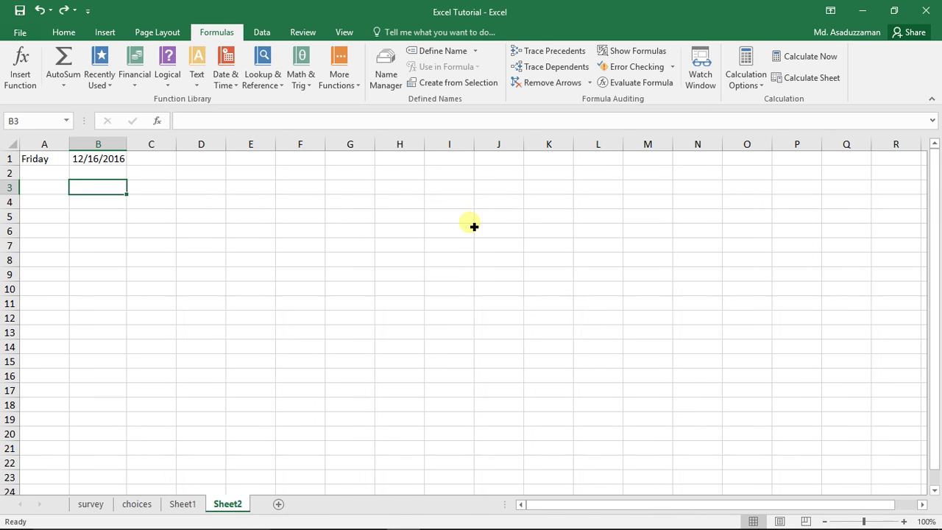
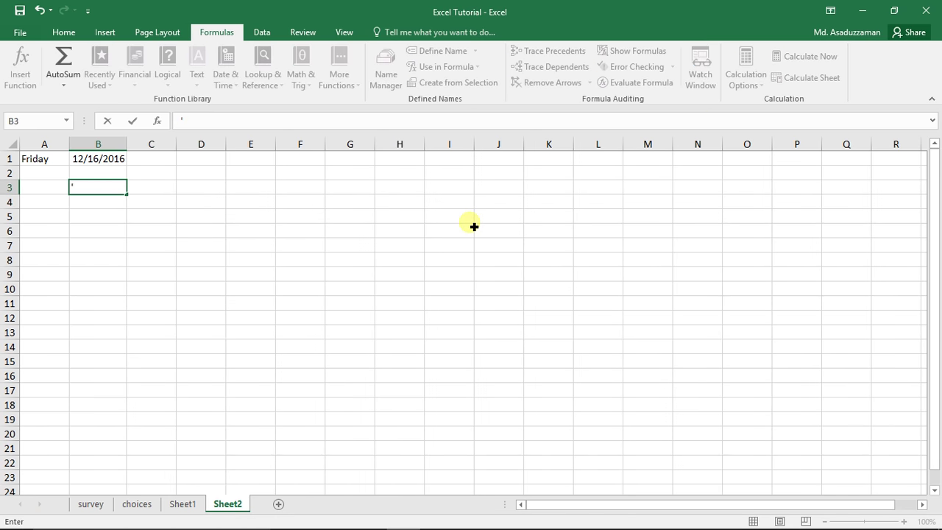
left_click(210, 245)
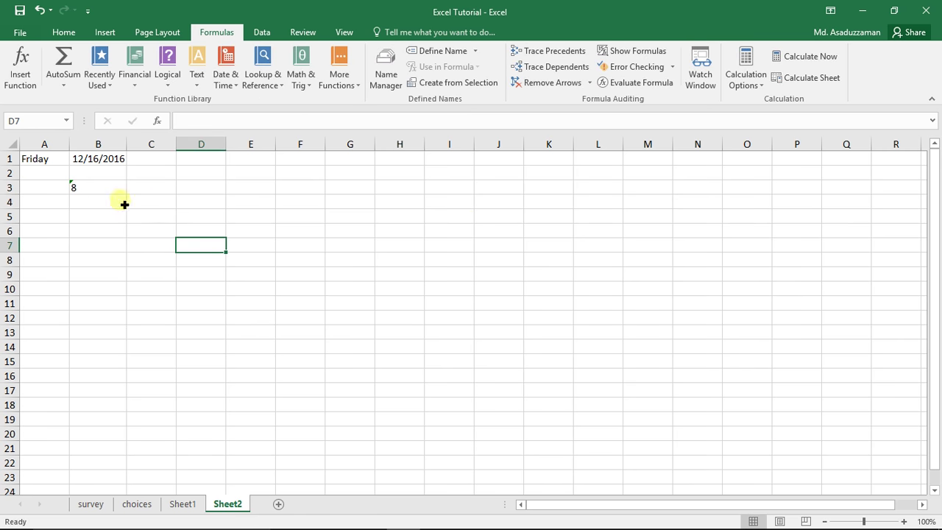
left_click_drag(102, 175, 109, 203)
left_click(103, 188)
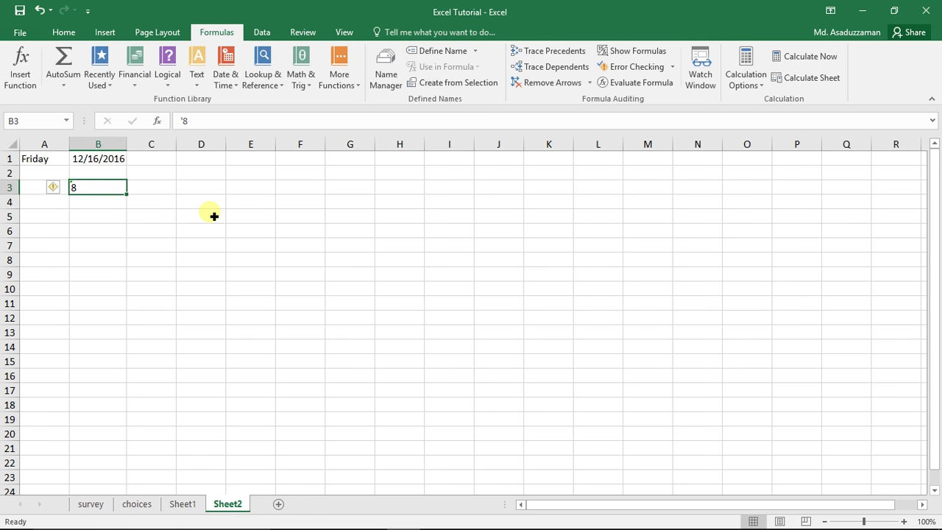
key("Delete")
Format cell B3 with the Custom number code # in Format Cells
right_click(103, 191)
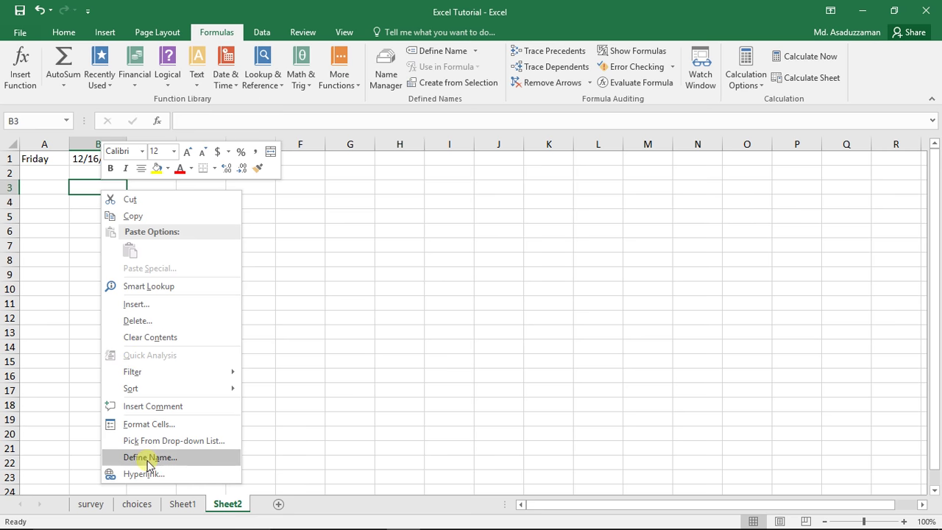
left_click(147, 425)
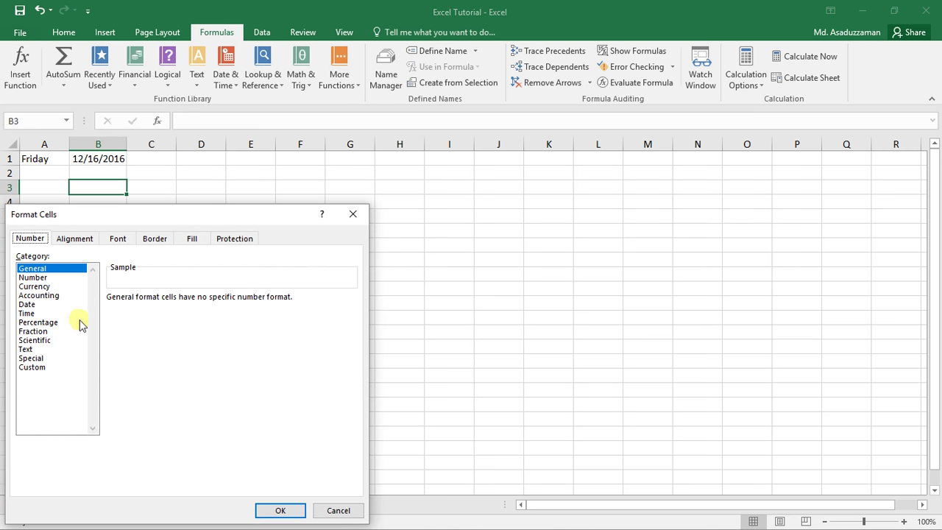
left_click(33, 278)
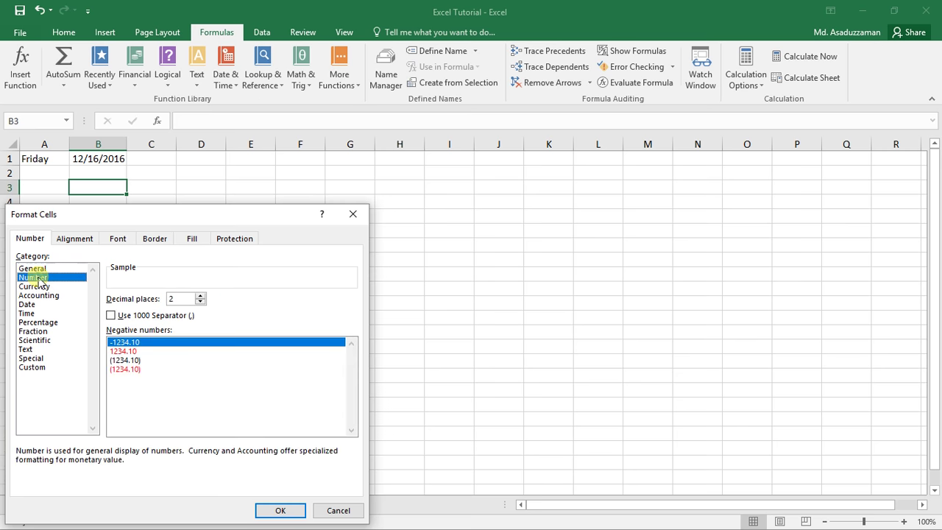
left_click(124, 352)
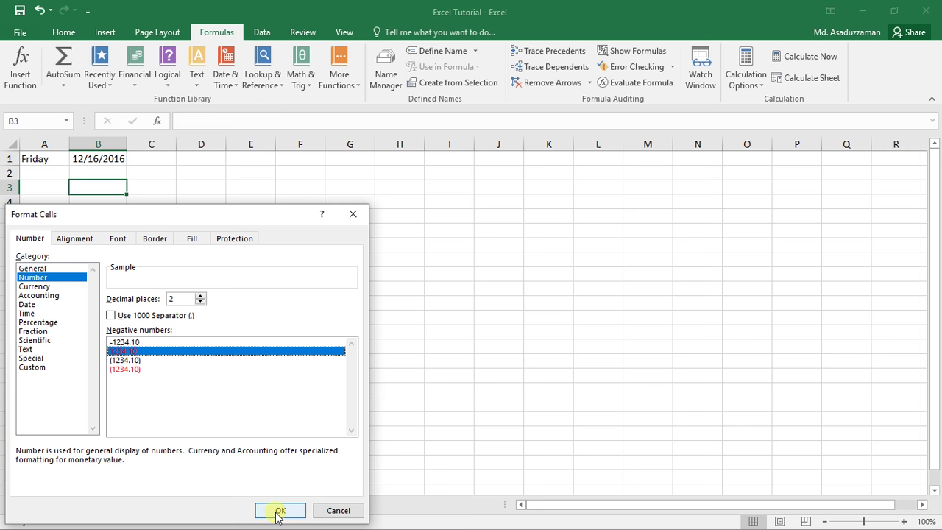
left_click(33, 367)
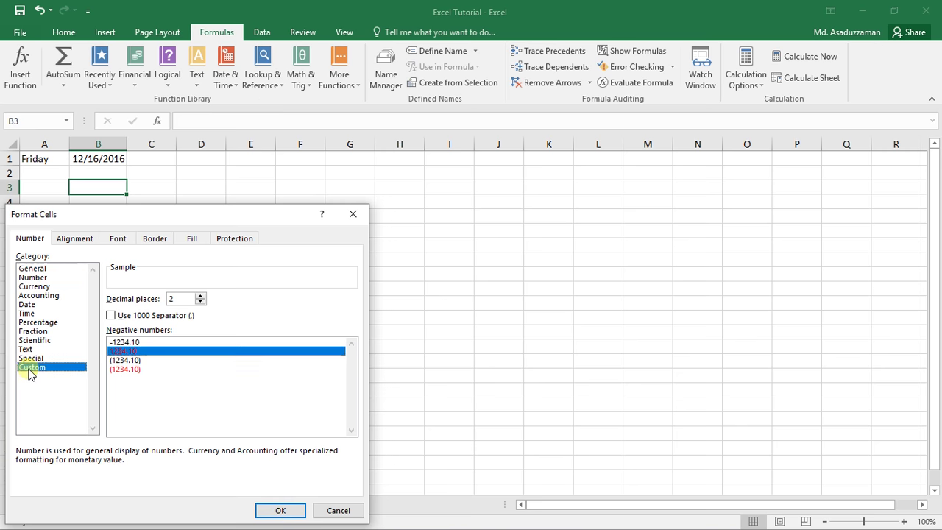
left_click_drag(171, 310, 66, 302)
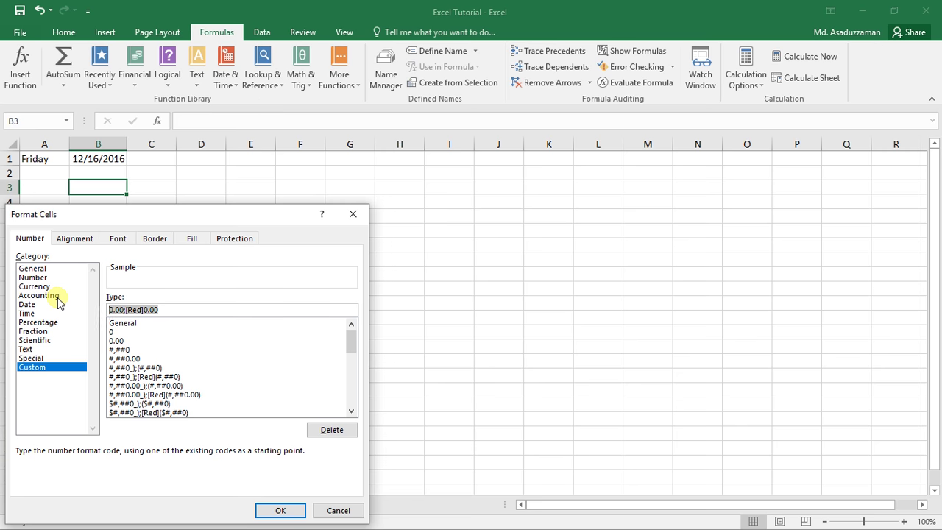
type("#")
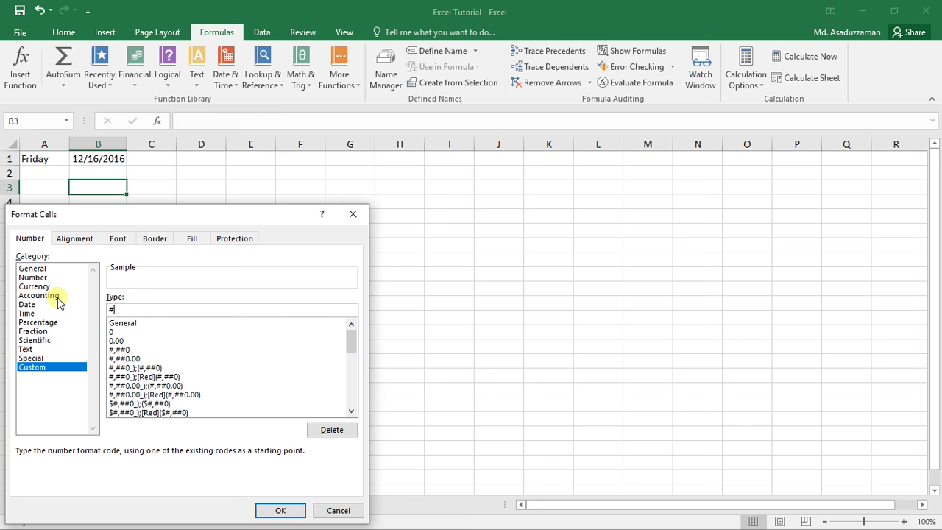
left_click(298, 508)
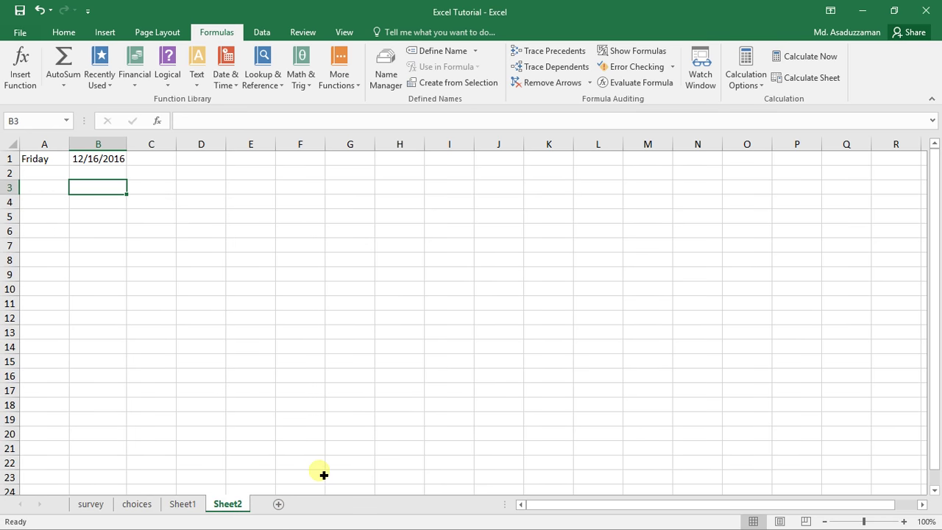
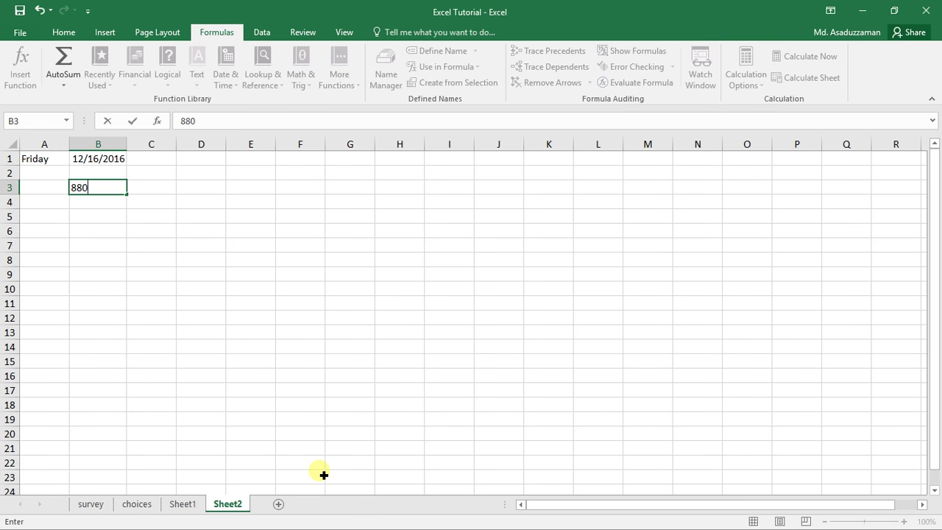
Enter a 13-digit phone number in B3, then select C3 and show the Text functions list
key("Return")
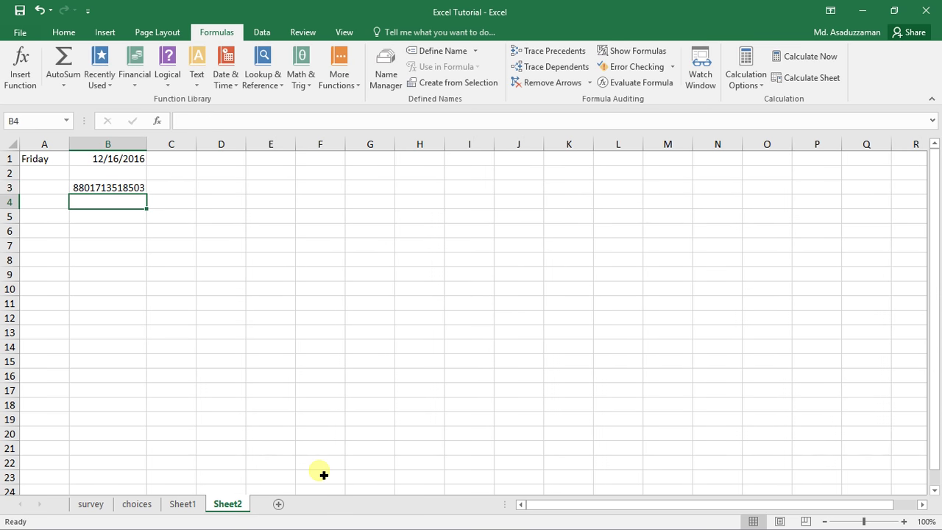
left_click(183, 190)
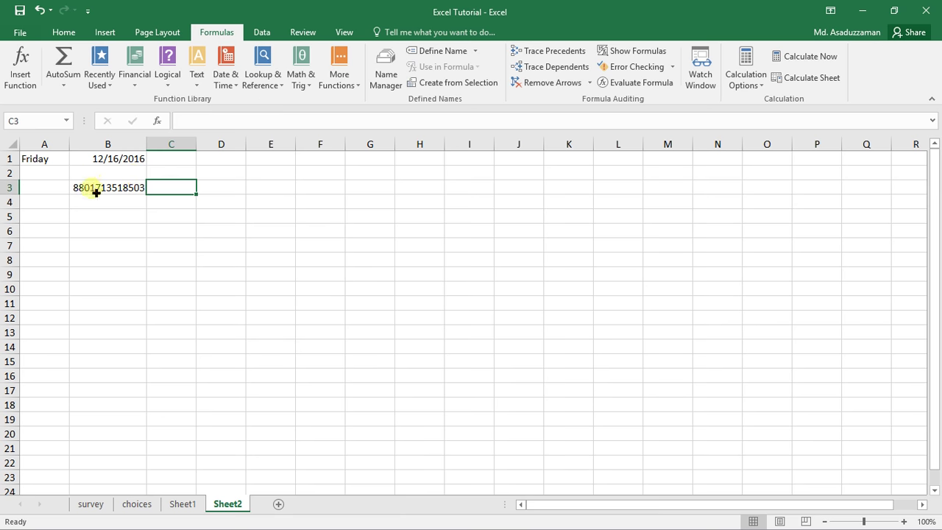
left_click(195, 83)
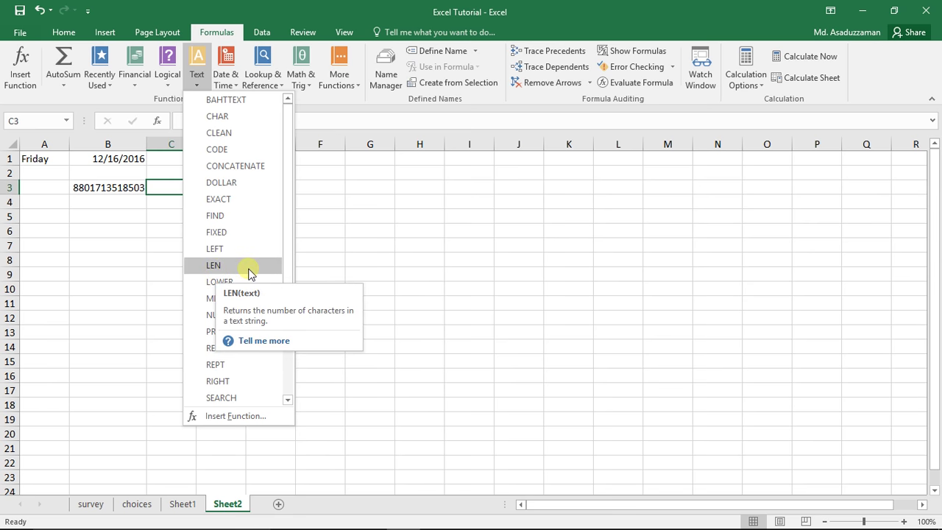
Enter =LEN(B3) in C3 so it returns 13, the digit count of B3's number
left_click(330, 238)
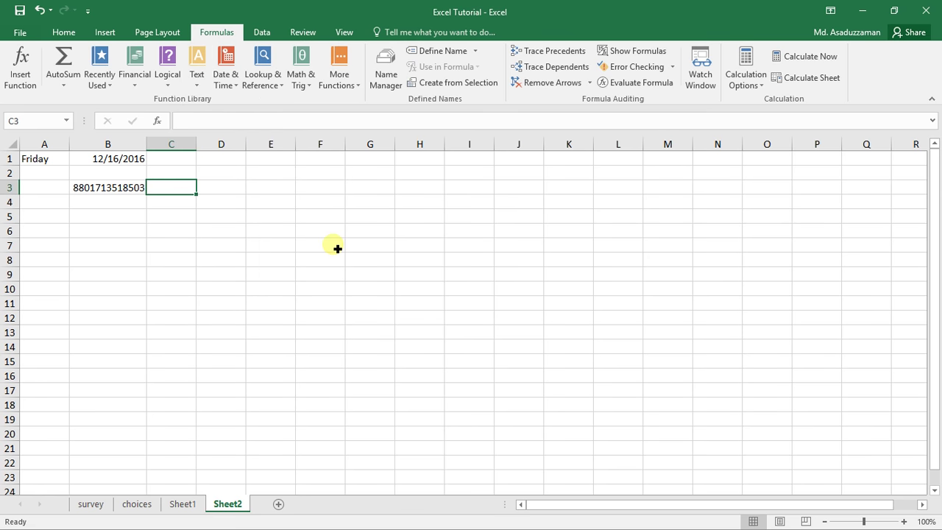
type("=")
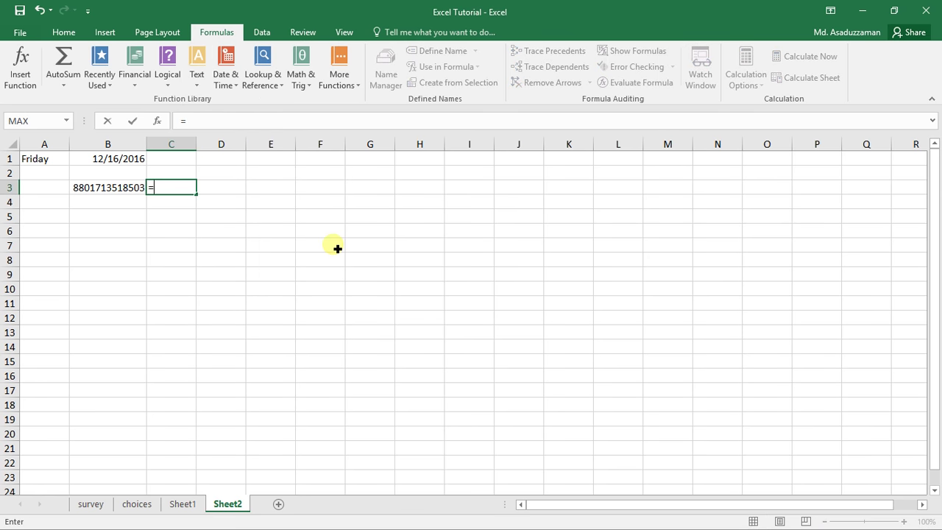
type("len(")
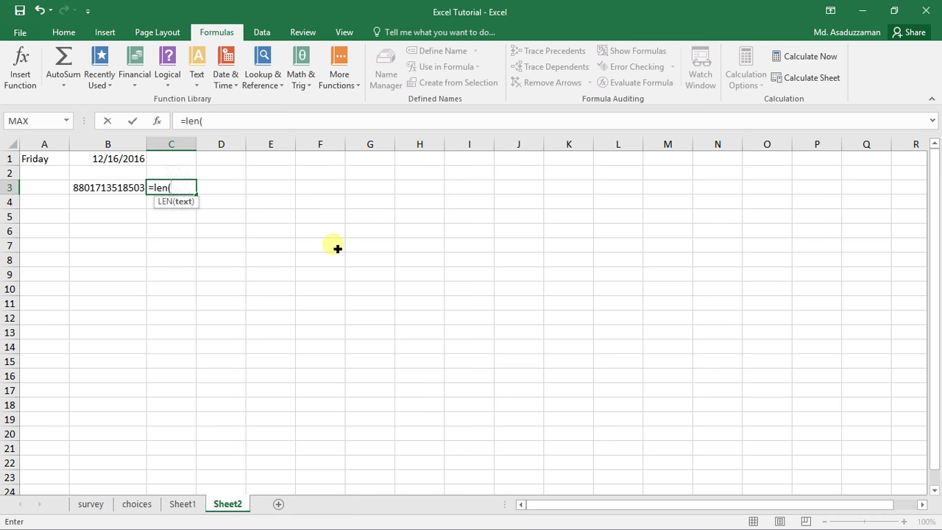
key("Left")
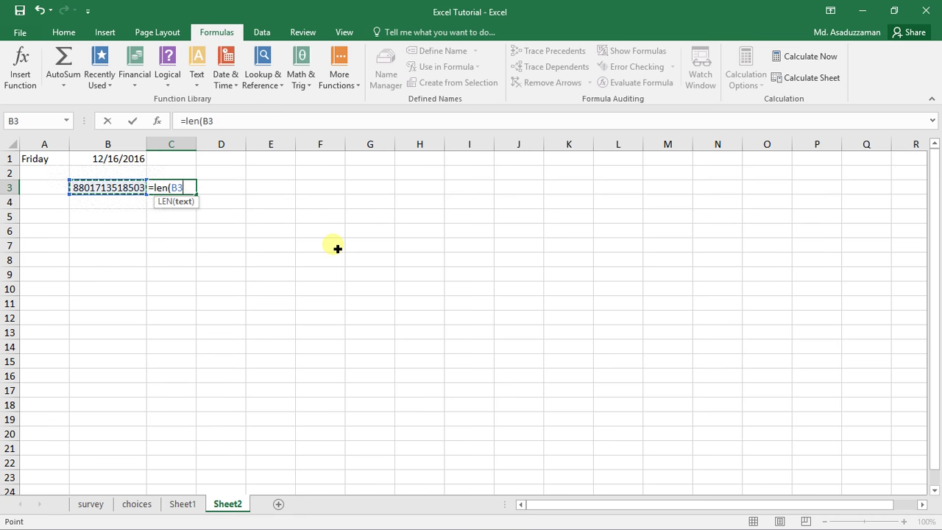
key("Return")
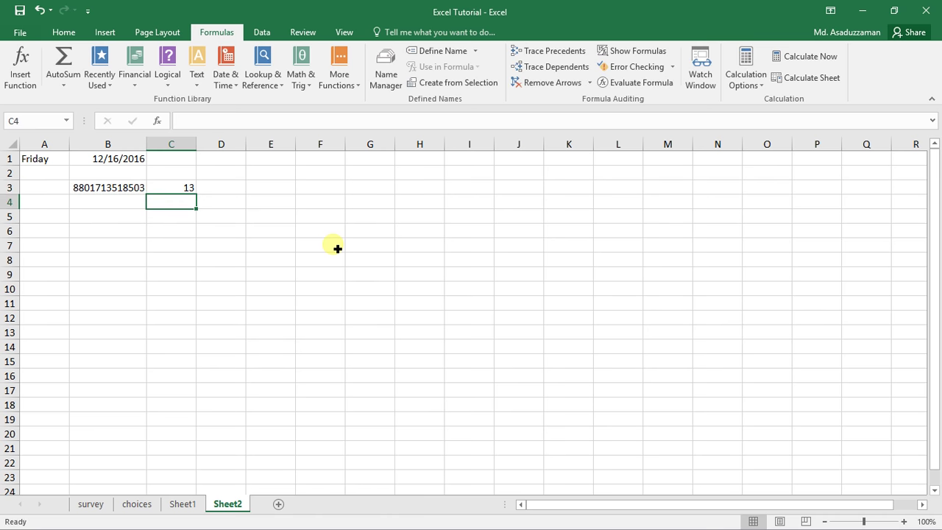
key("Up")
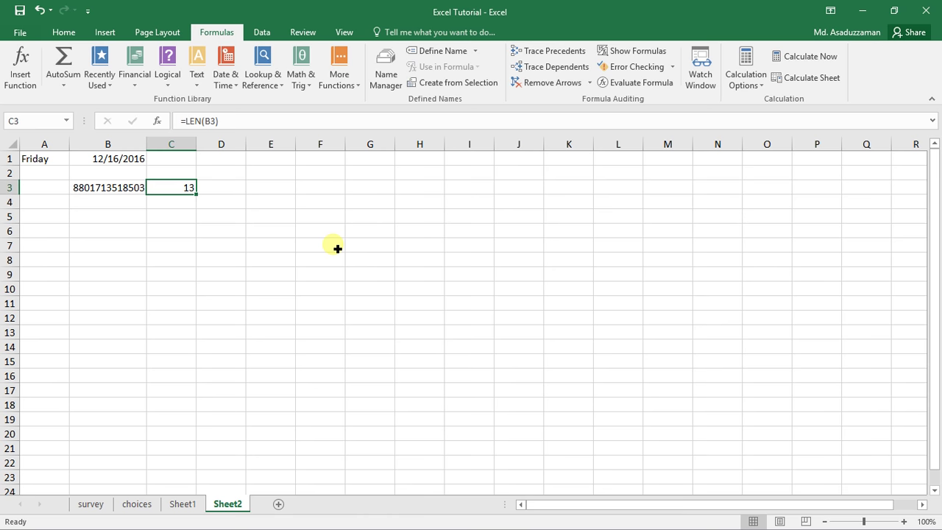
key("Right")
Enter =LEFT(B3,3) in D3 to show the first three digits of B3
type("=")
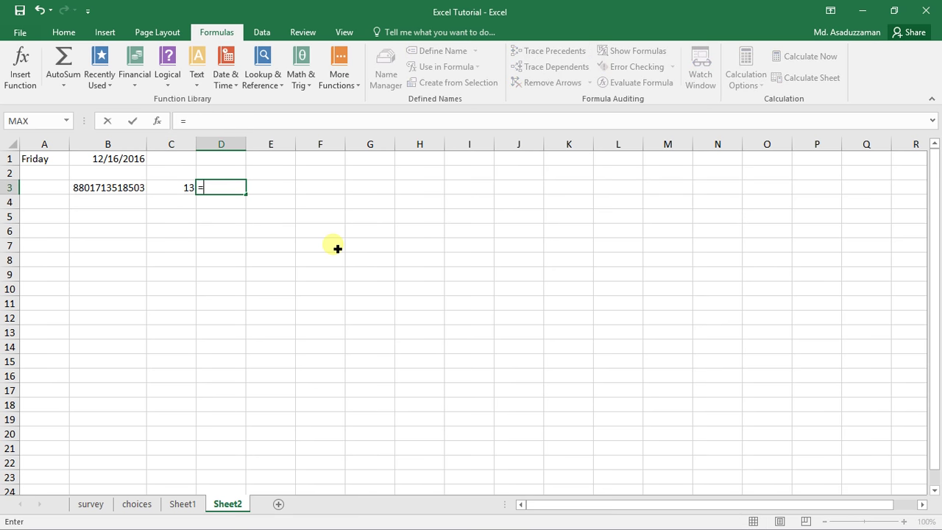
type("left")
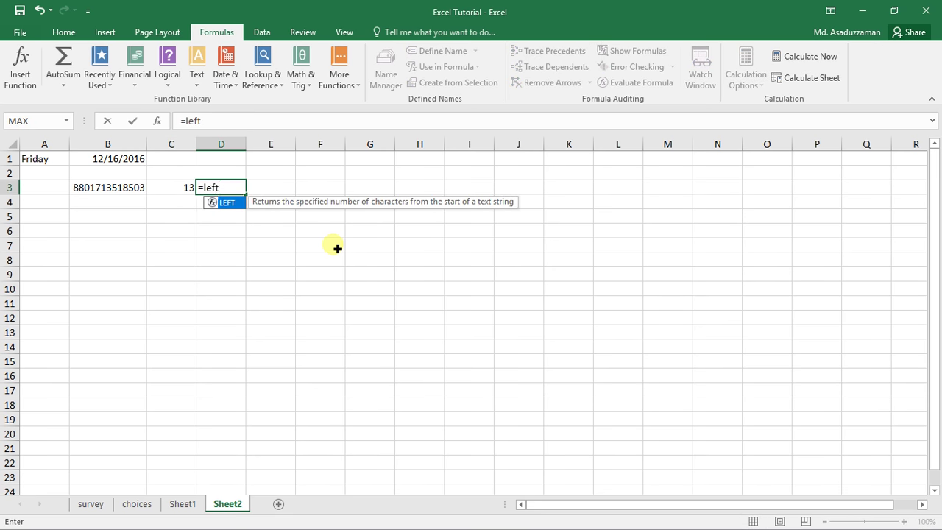
type("(")
key("Left")
key("Left")
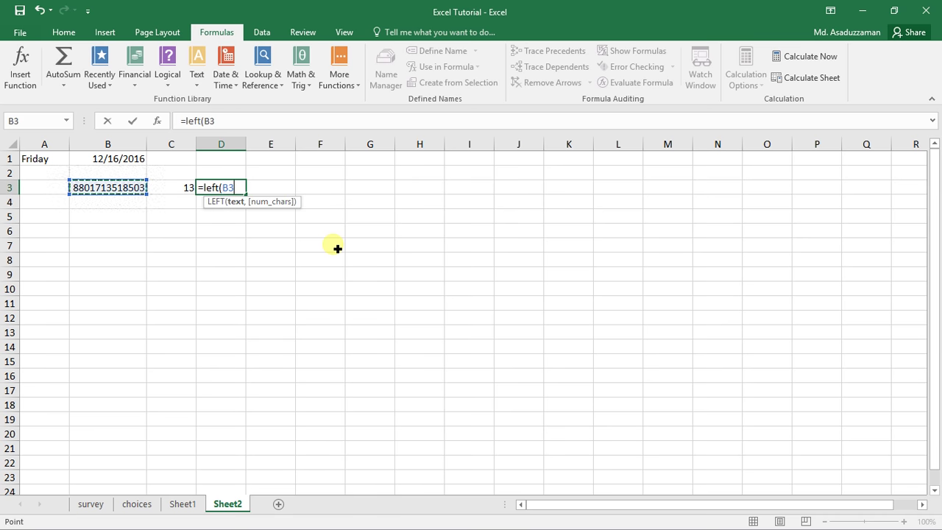
type(",3)")
key("Return")
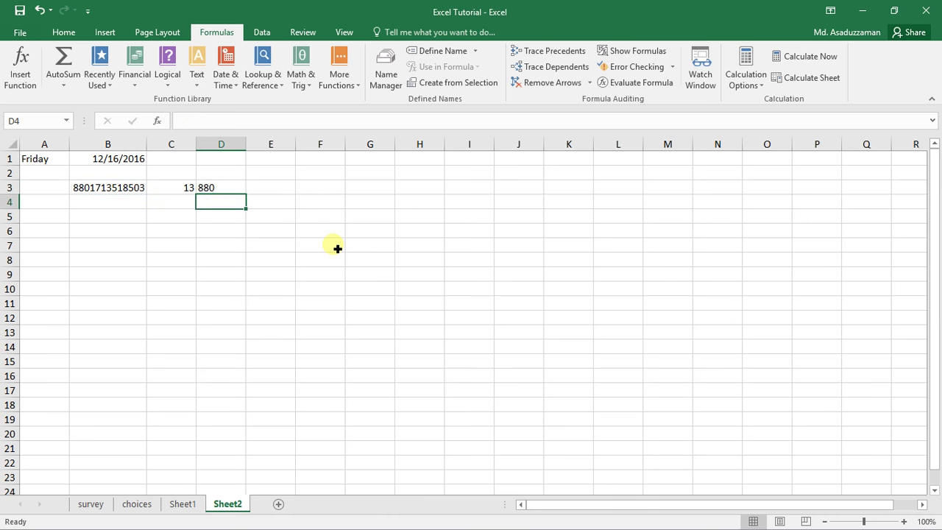
Enter =RIGHT(B3,4) in E3 to show the last four digits of B3
key("Right")
key("Left")
key("Up")
key("Right")
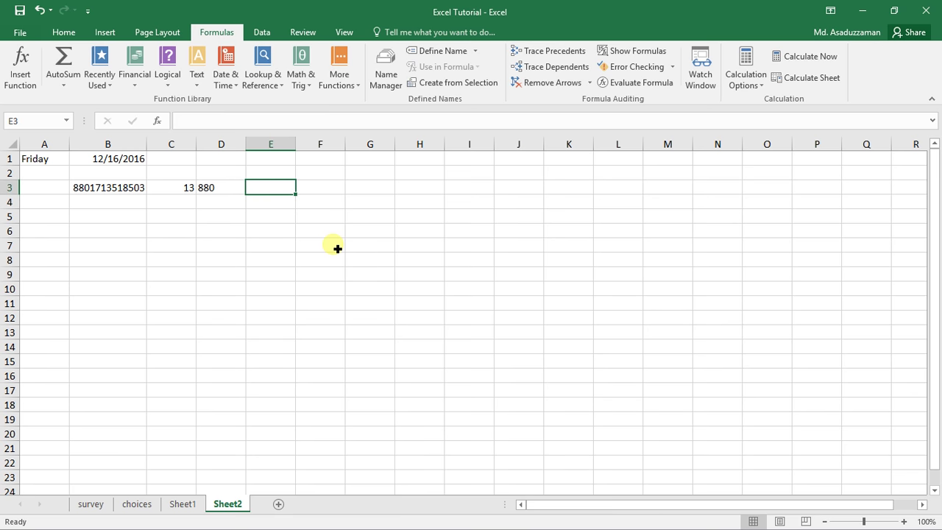
type("=")
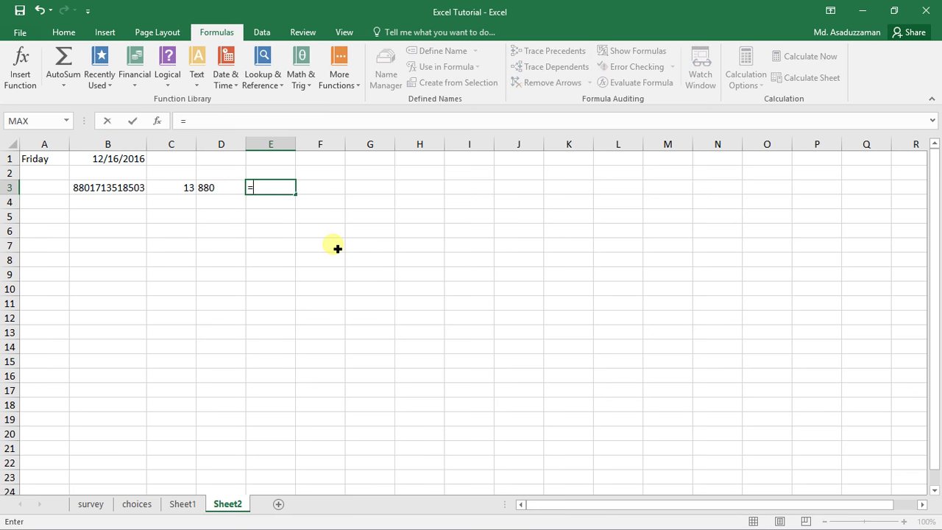
type("rig")
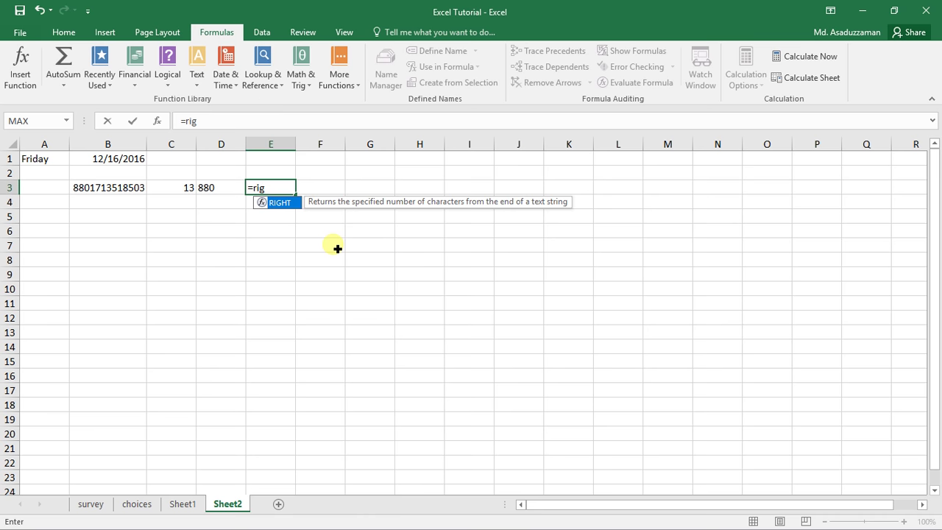
key("Tab")
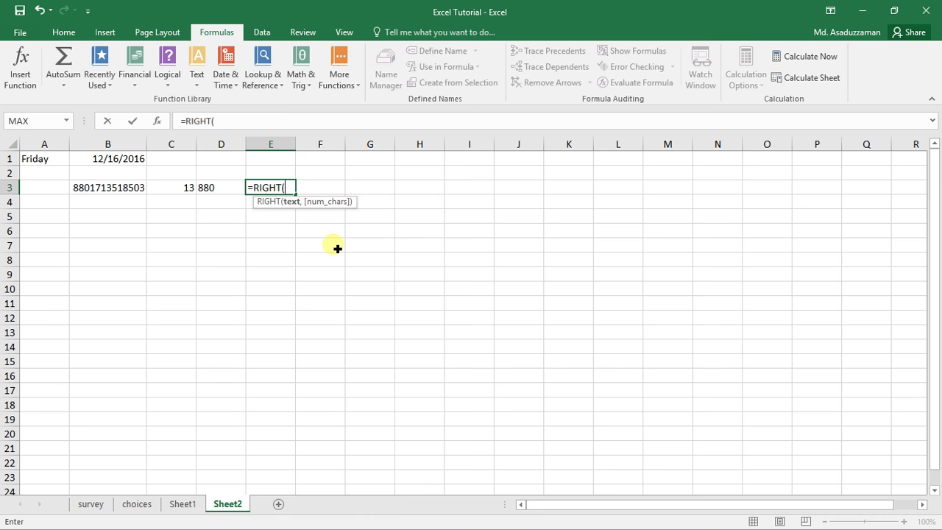
left_click(105, 190)
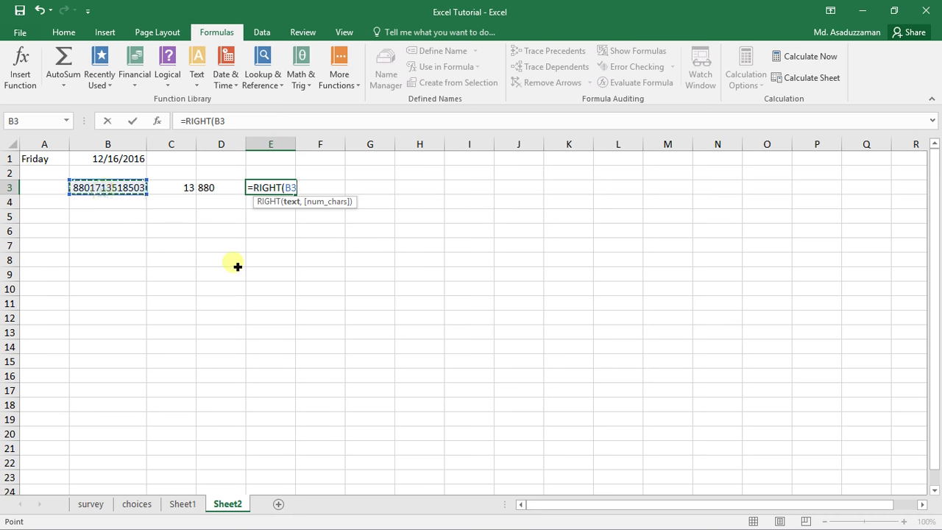
type(",4")
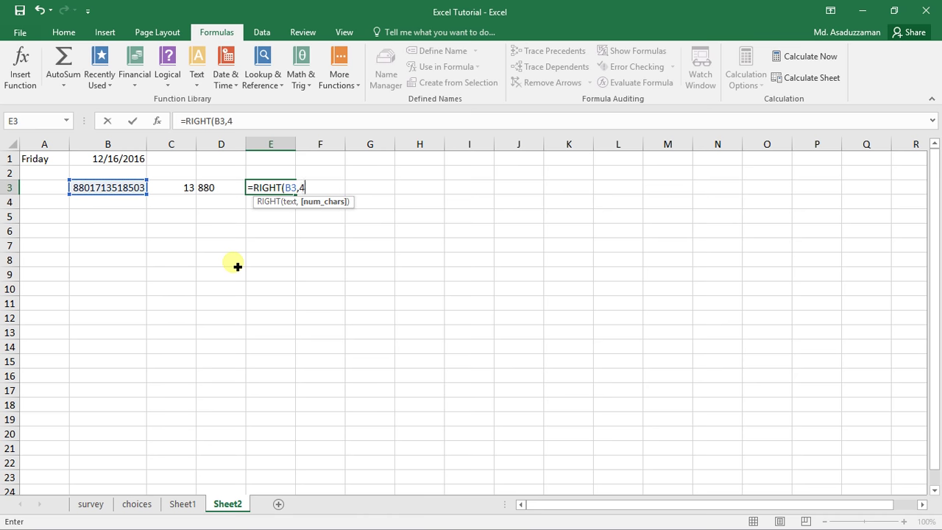
key("Return")
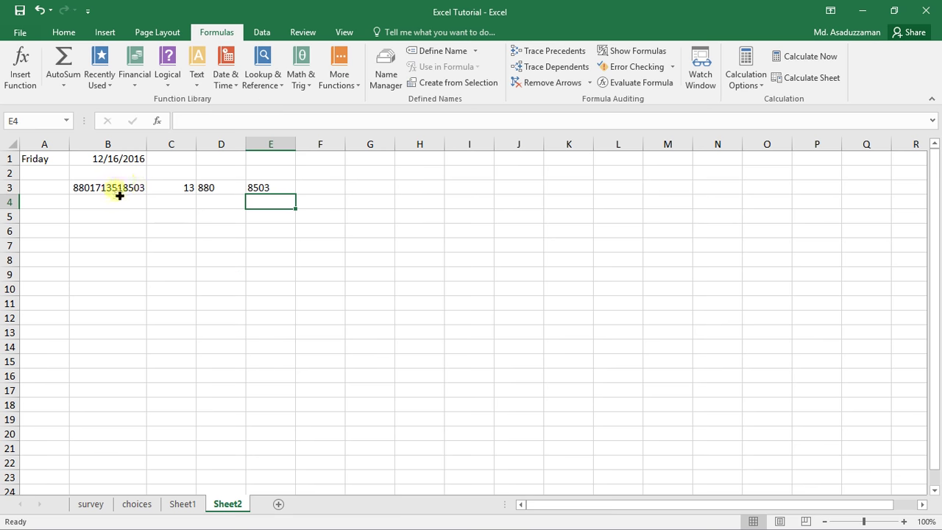
key("Up")
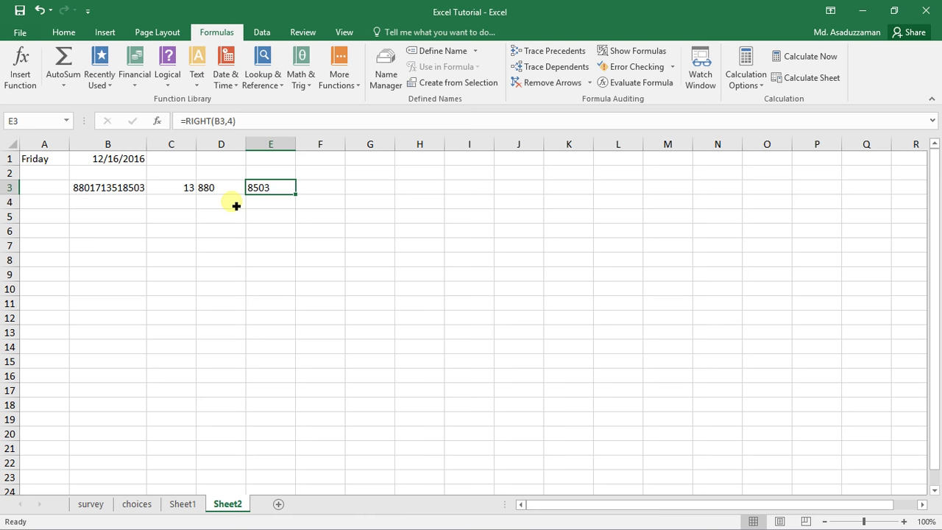
left_click(310, 192)
Enter =MID(B3,3,3) in F3 to take three digits from B3's third position
type("=")
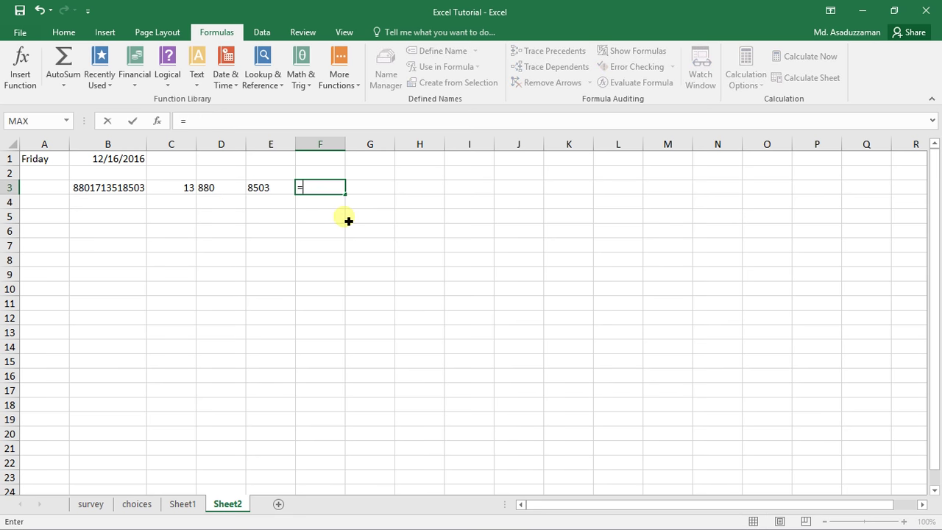
type("mi")
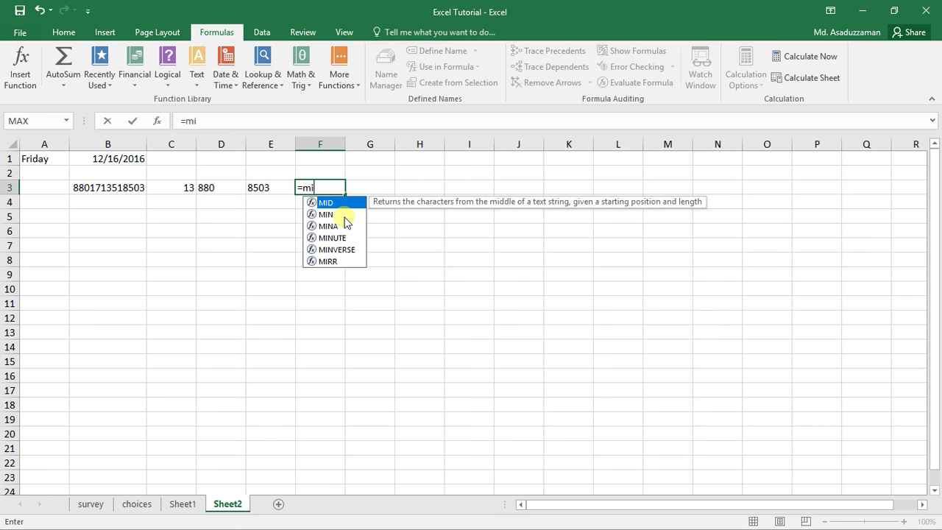
key("Tab")
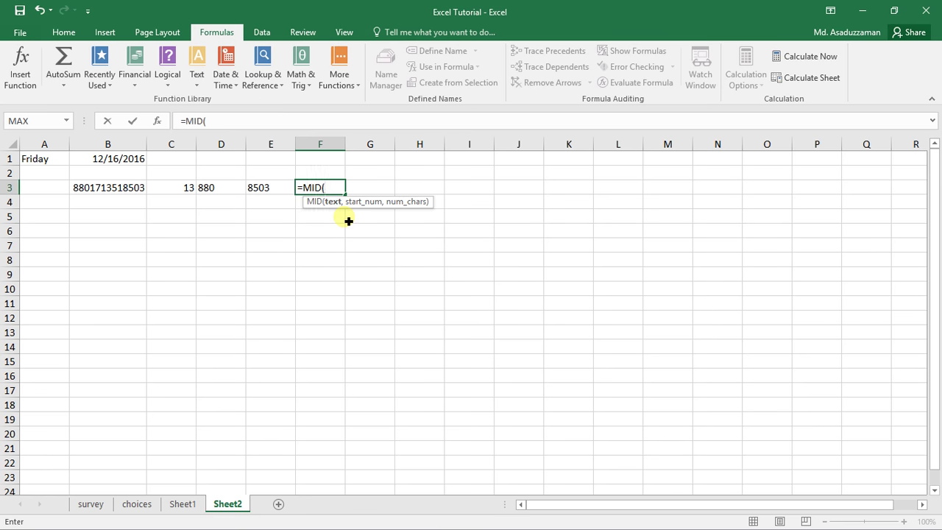
left_click(114, 186)
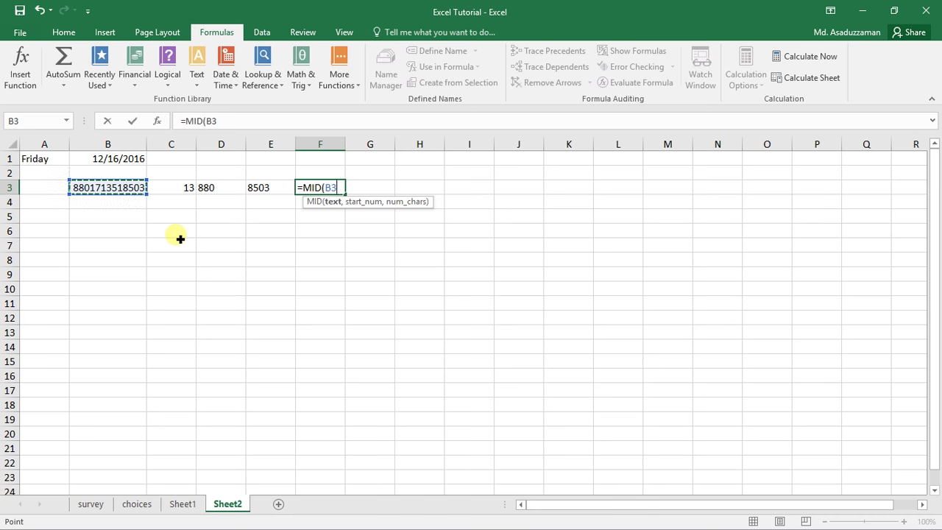
type(",")
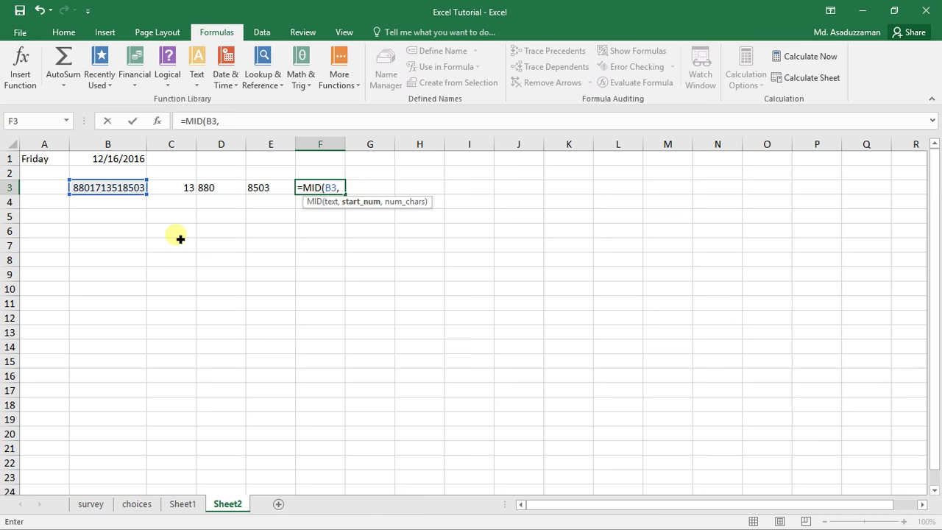
type("3")
type(",")
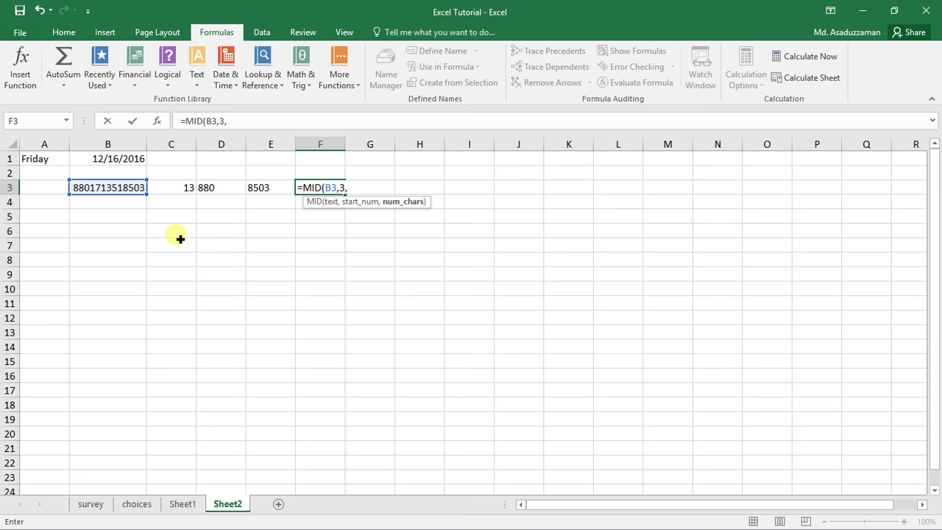
type("3")
key("Return")
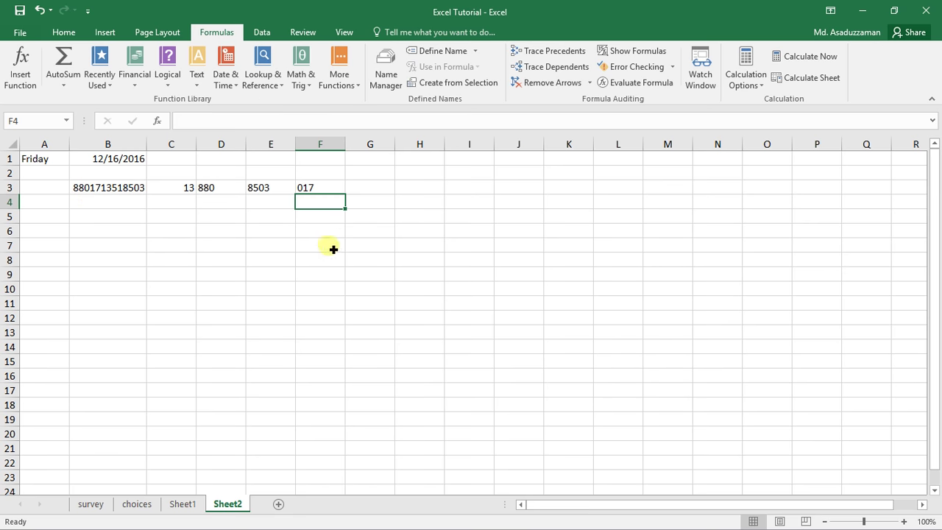
Change the MID character count to 13, then to 8, so F3 shows 01713518
left_click(309, 188)
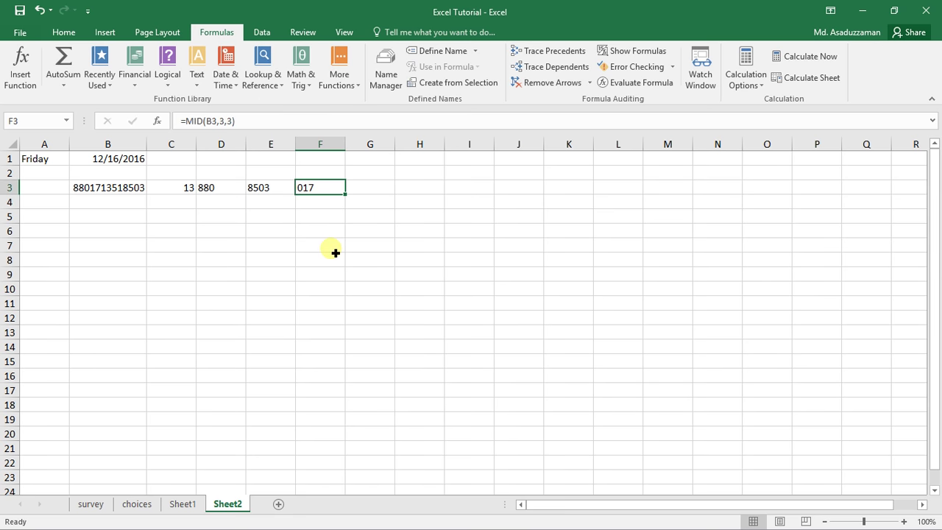
key("F2")
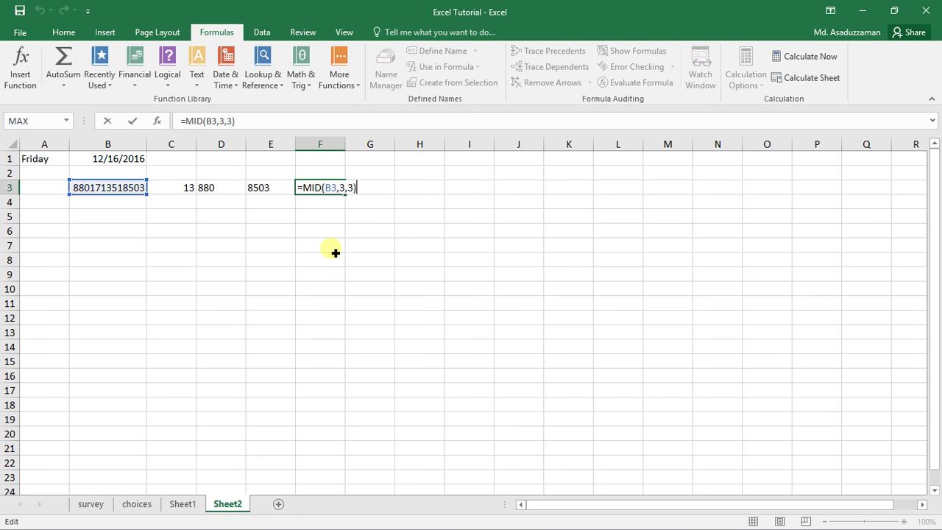
key("BackSpace")
key("BackSpace")
type("171")
key("Return")
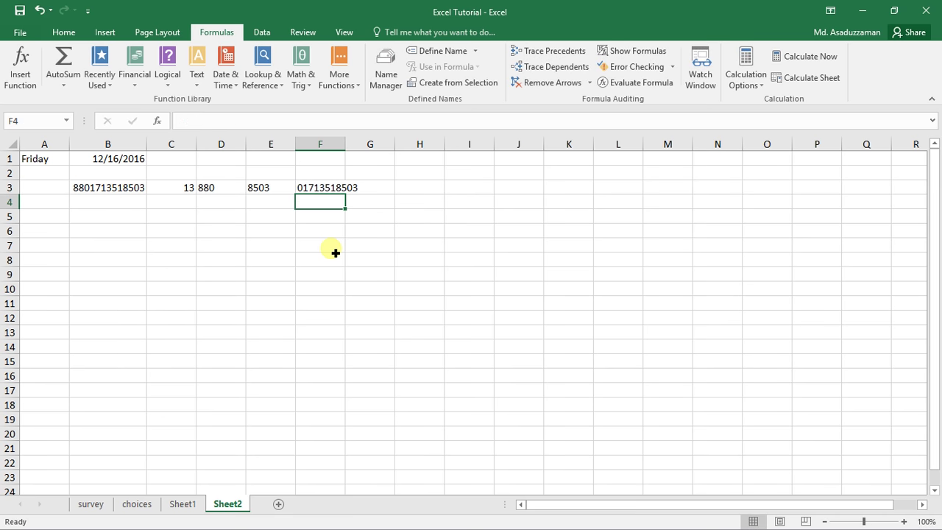
key("Up")
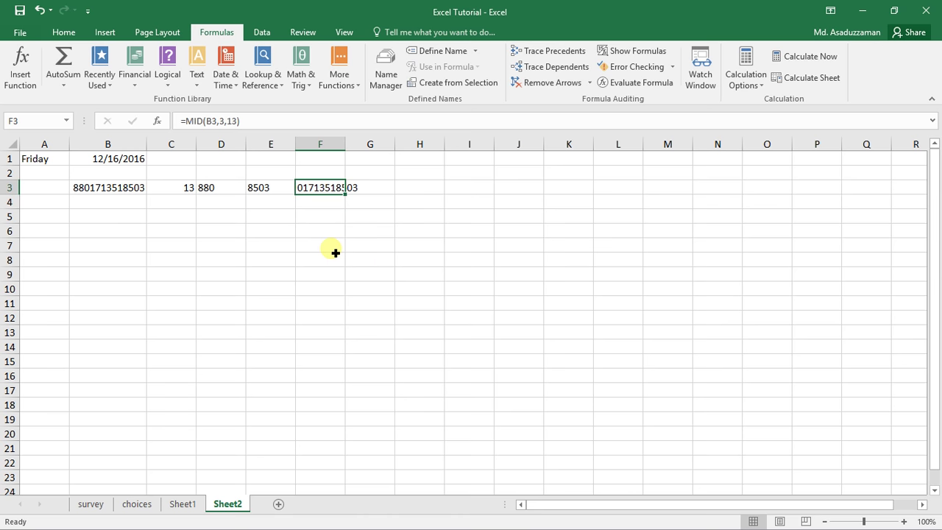
key("F2")
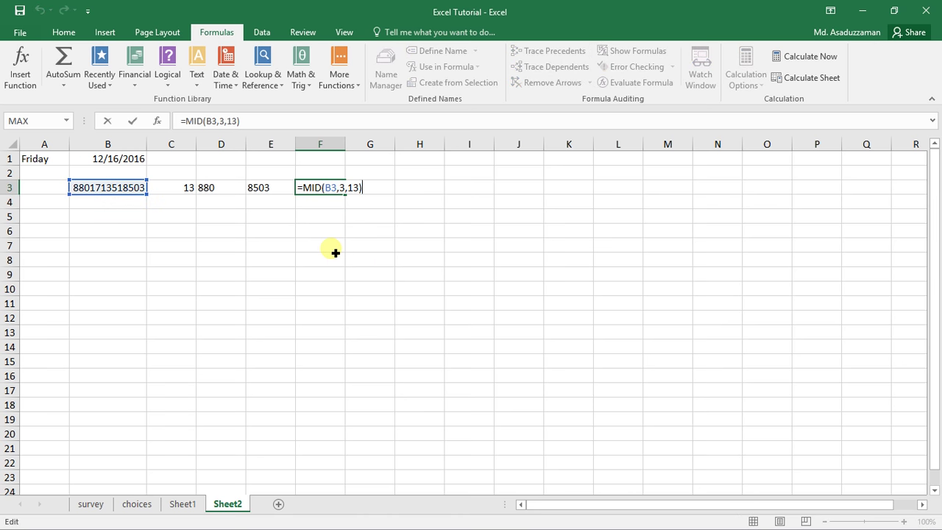
key("BackSpace")
key("BackSpace")
key("BackSpace")
type("8")
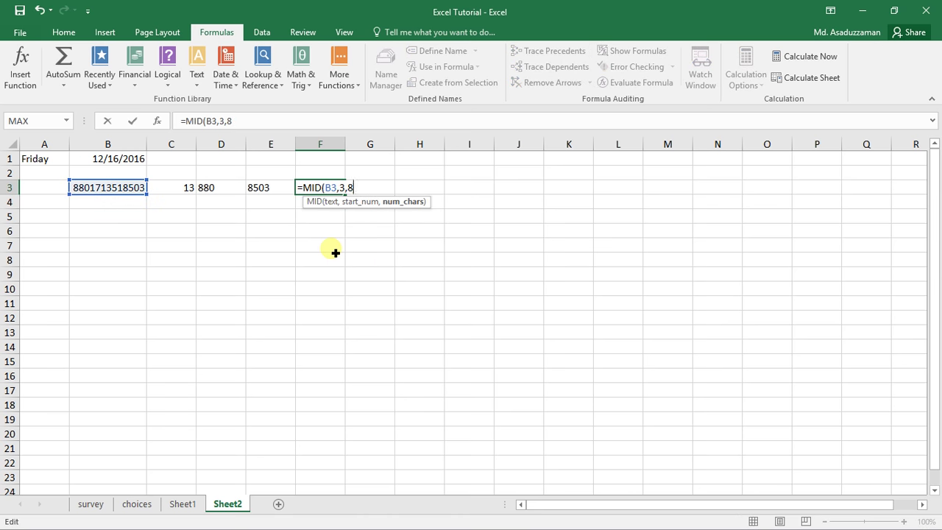
key("Return")
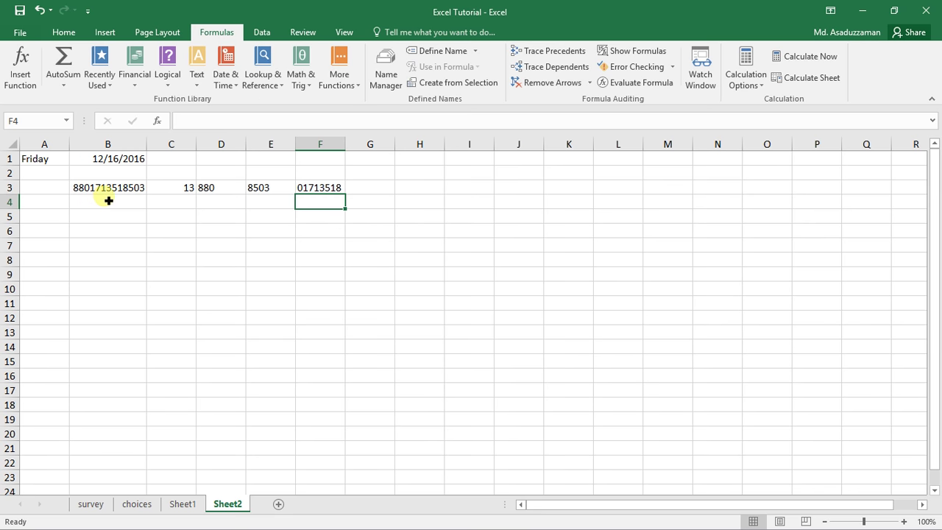
left_click(369, 186)
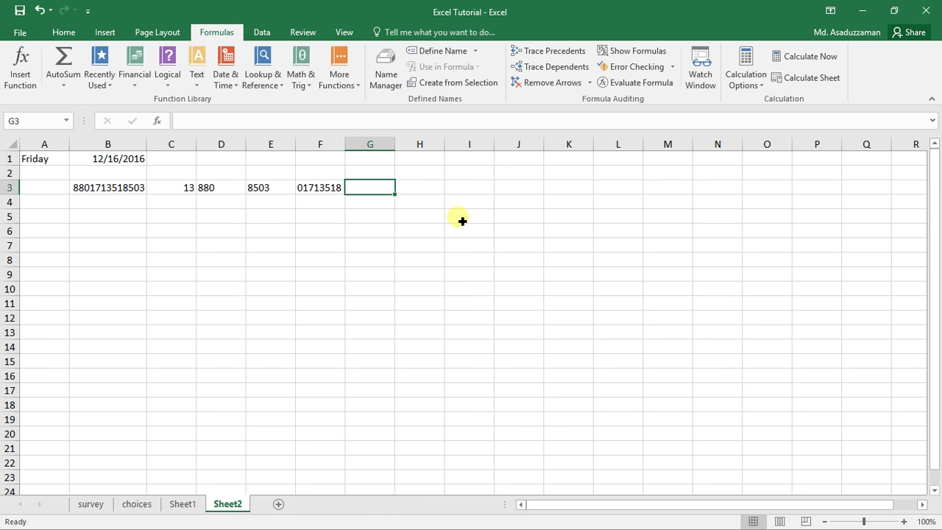
Enter =LEN(F3) in G3, returning 8, and start a COUNT formula in H3
type("=len")
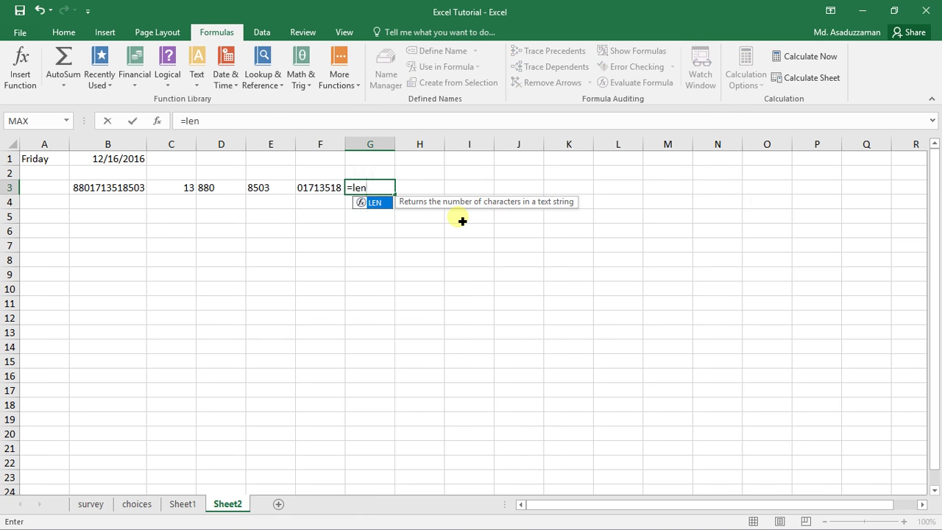
type("(")
key("Left")
key("Return")
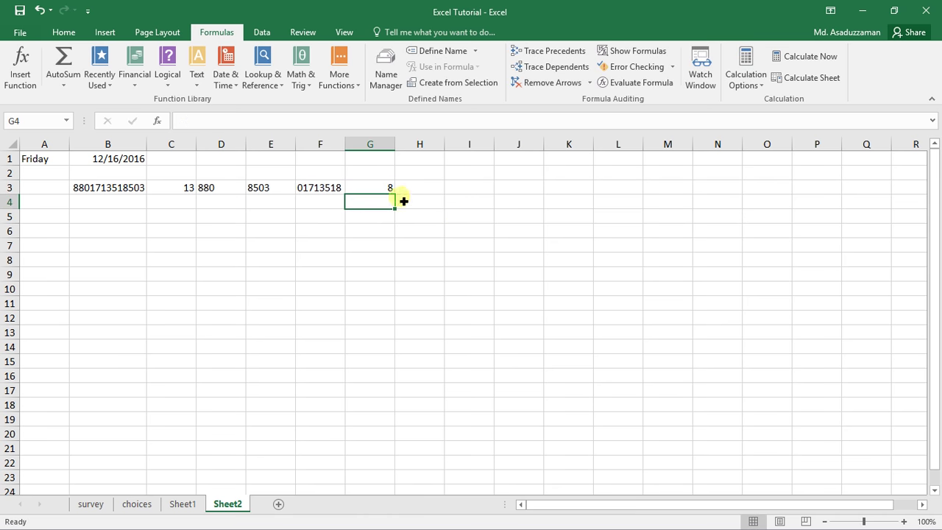
left_click(384, 187)
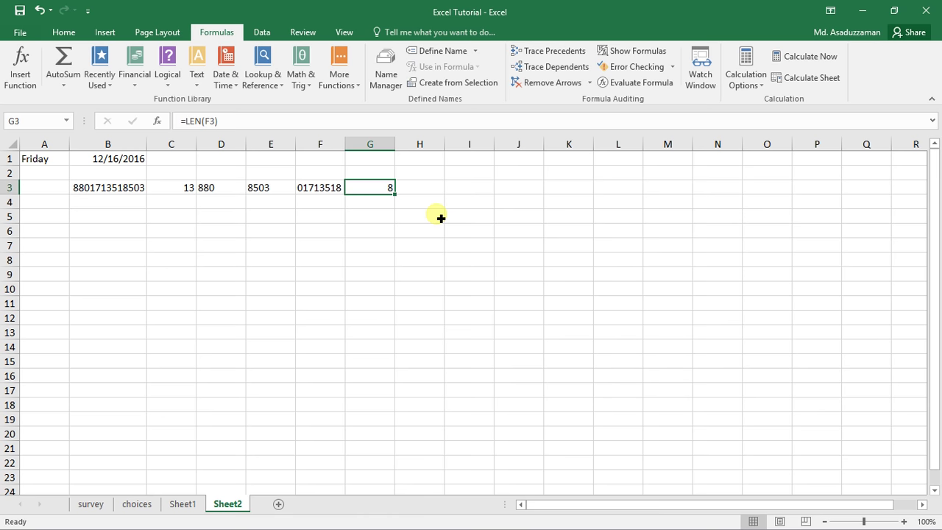
key("Right")
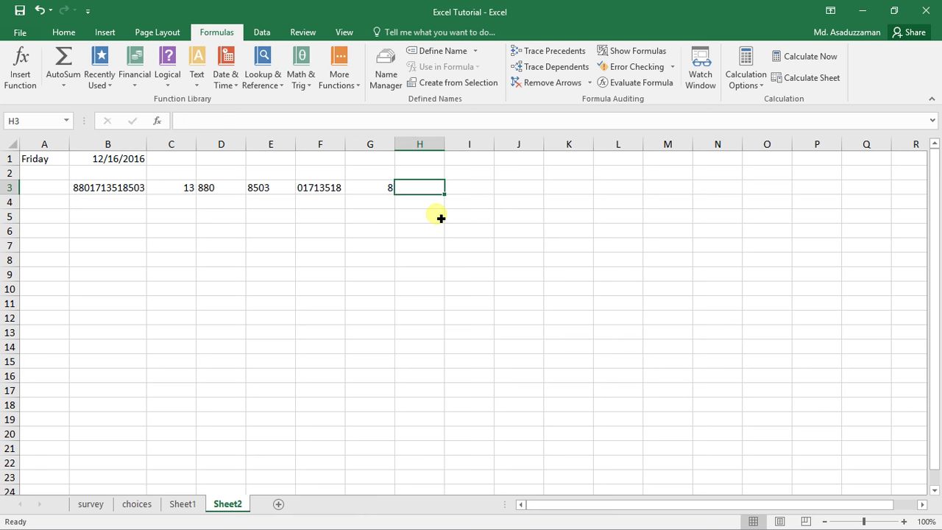
type("=count")
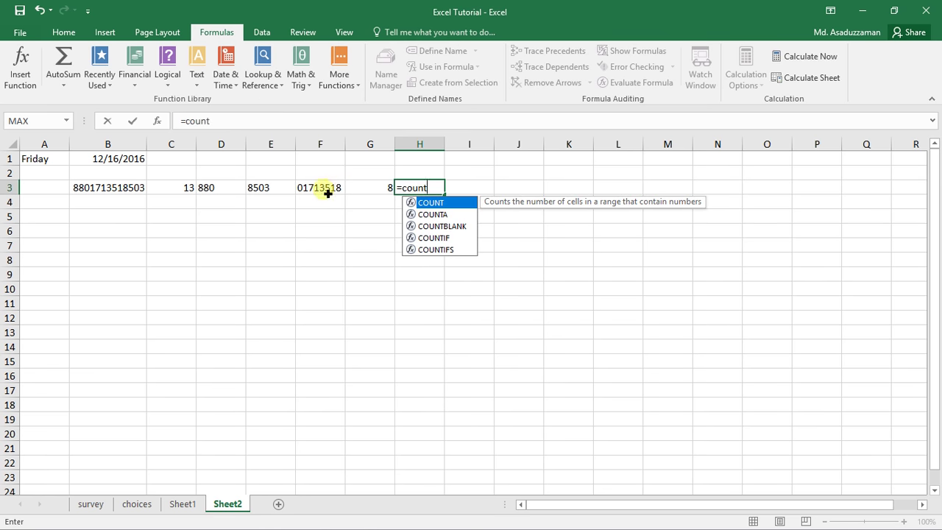
left_click(265, 193)
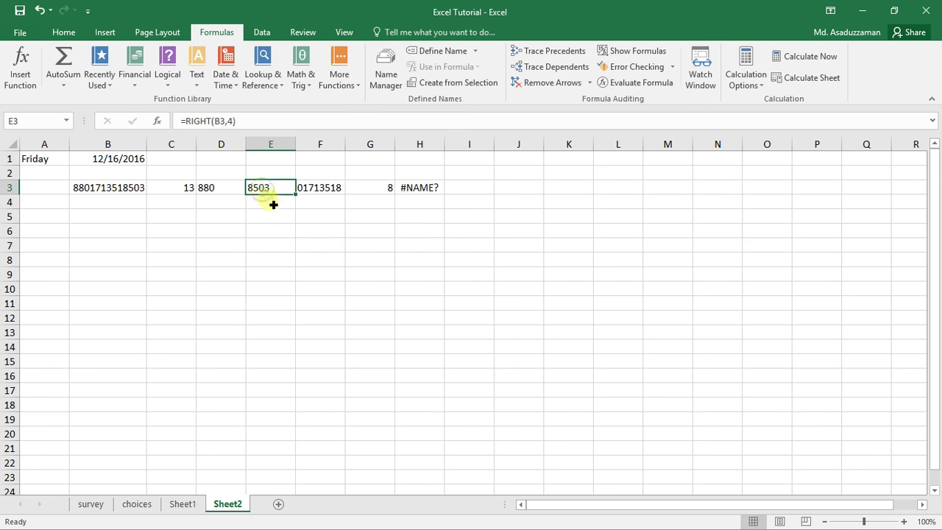
left_click(427, 193)
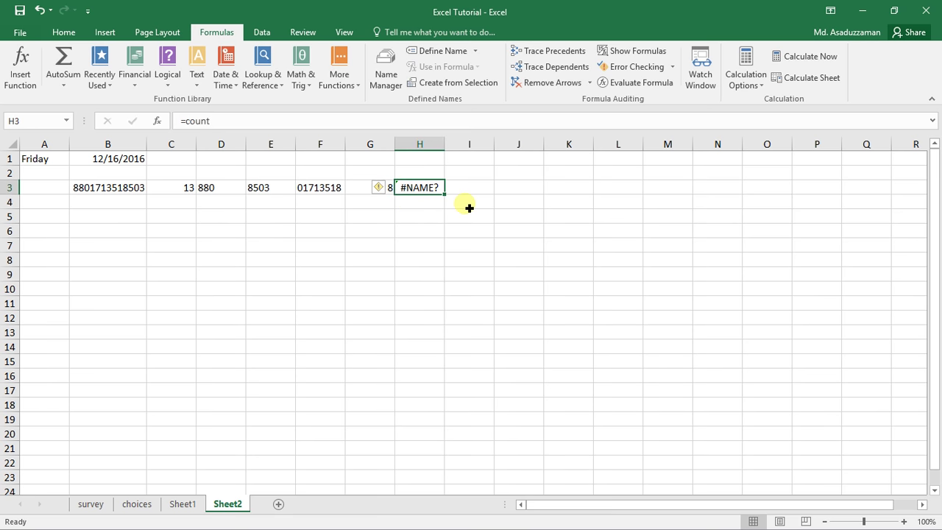
key("Delete")
type("=cou")
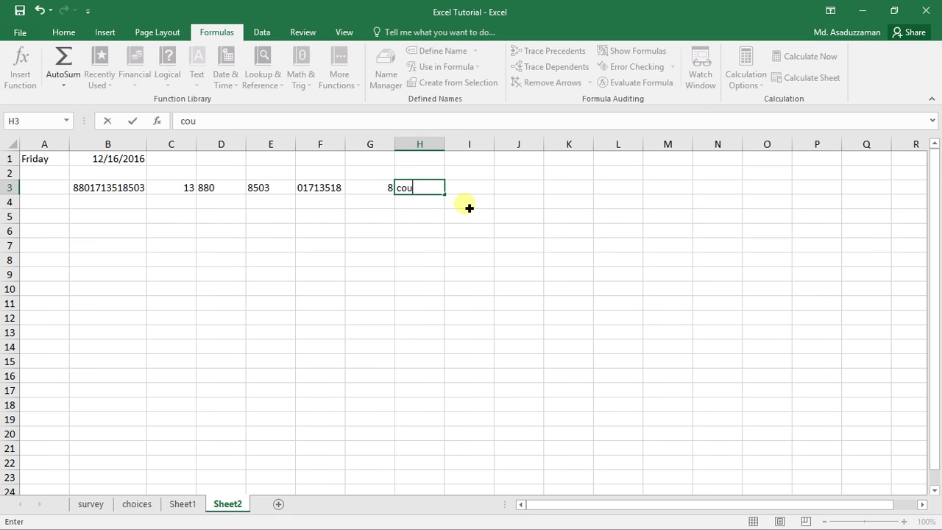
key("Escape")
type("=")
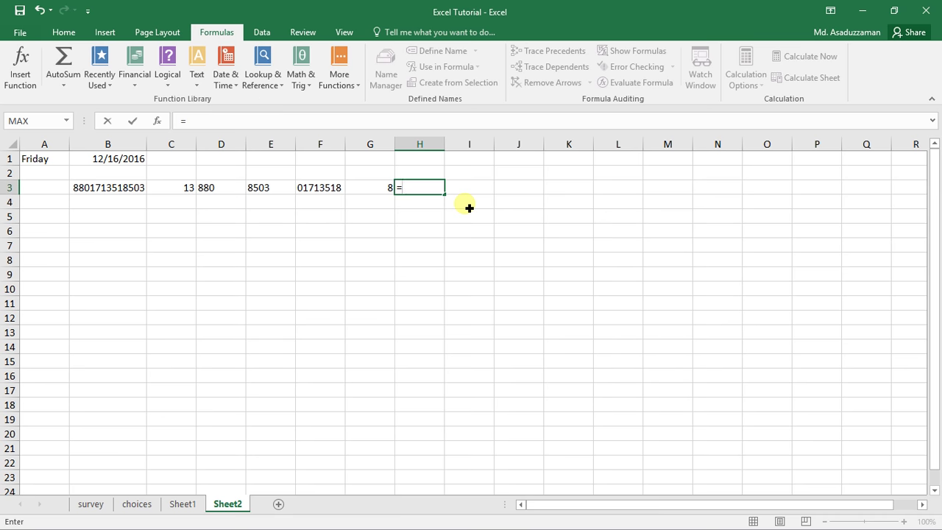
key("BackSpace")
type("+")
type("count")
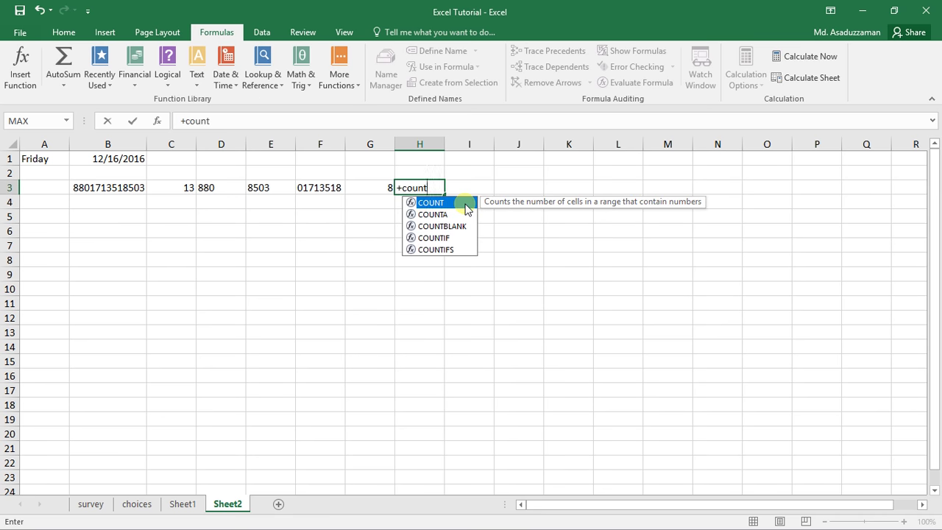
double_click(466, 204)
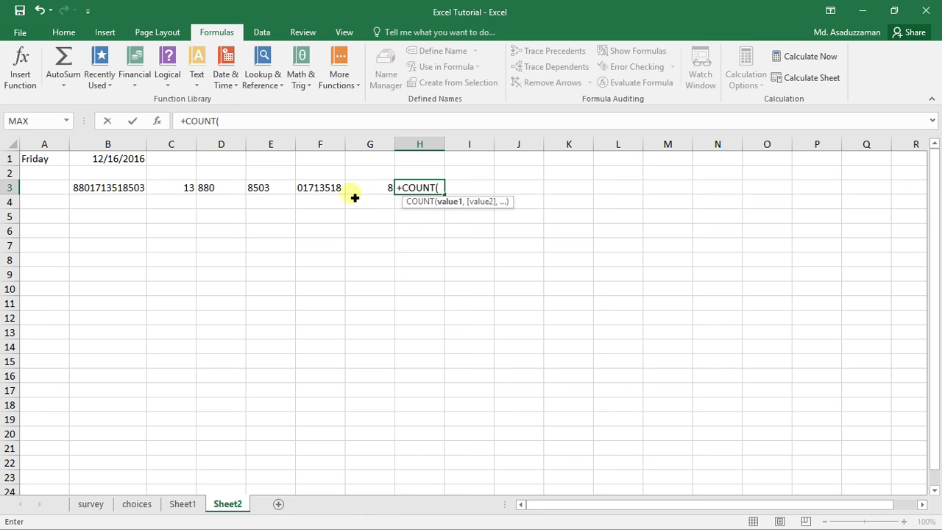
left_click(314, 189)
key("Return")
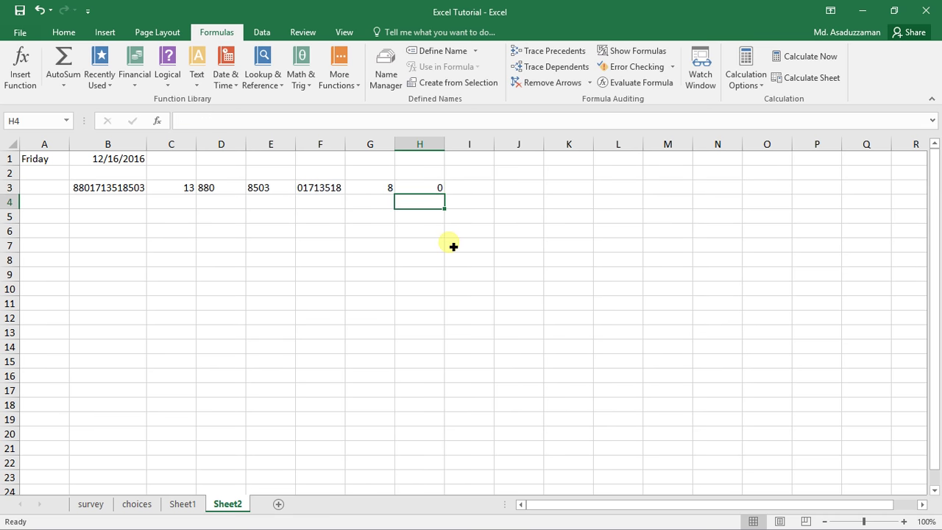
key("Up")
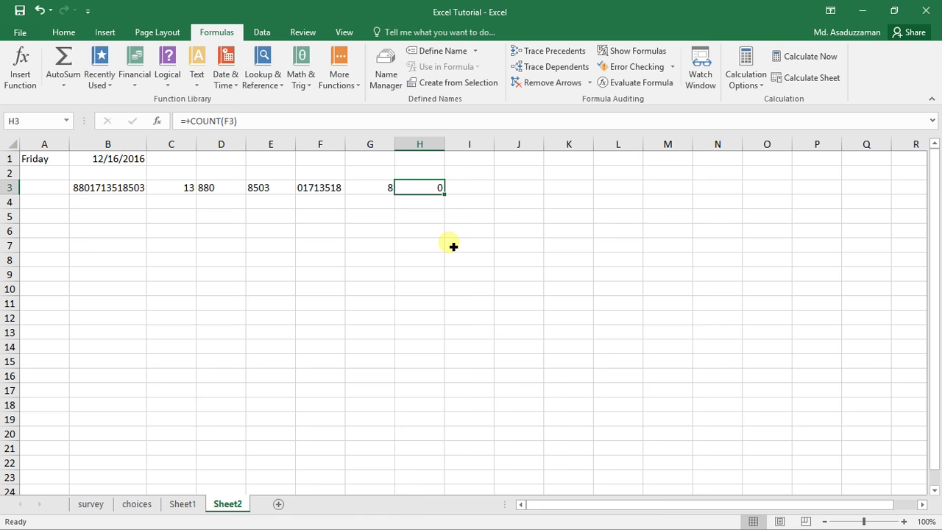
key("Delete")
key("Left")
key("Left")
key("Left")
key("Left")
key("Left")
key("Right")
key("Down")
key("Left")
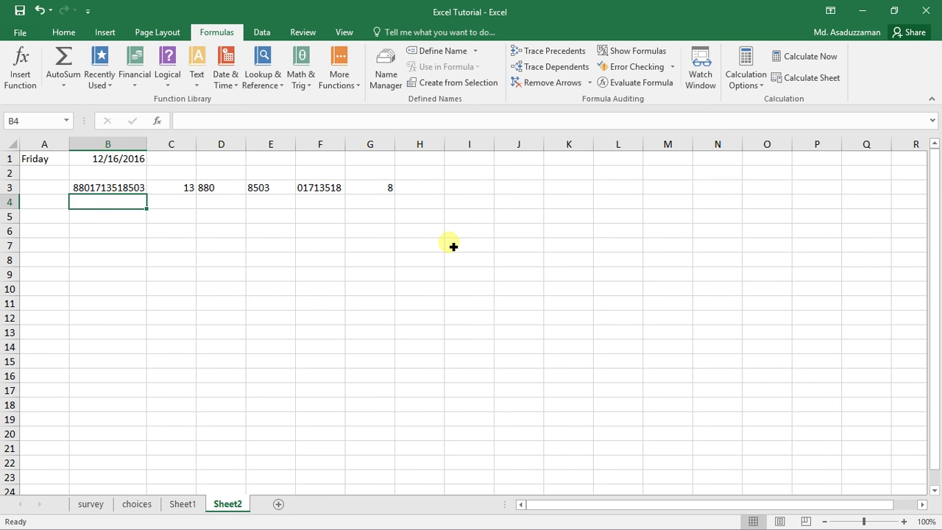
Enter =COUNT(B3) in B5, which returns 1 for the long number
key("Down")
key("Right")
key("Left")
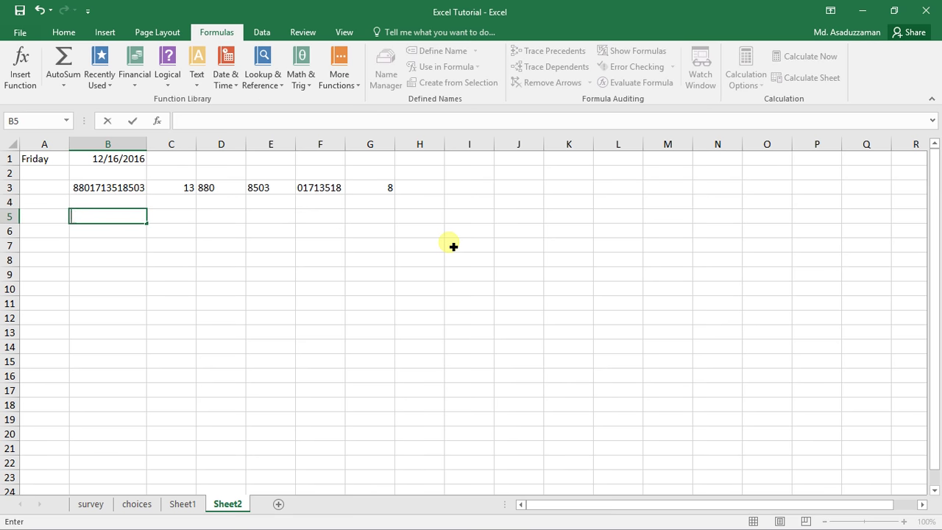
type("=c")
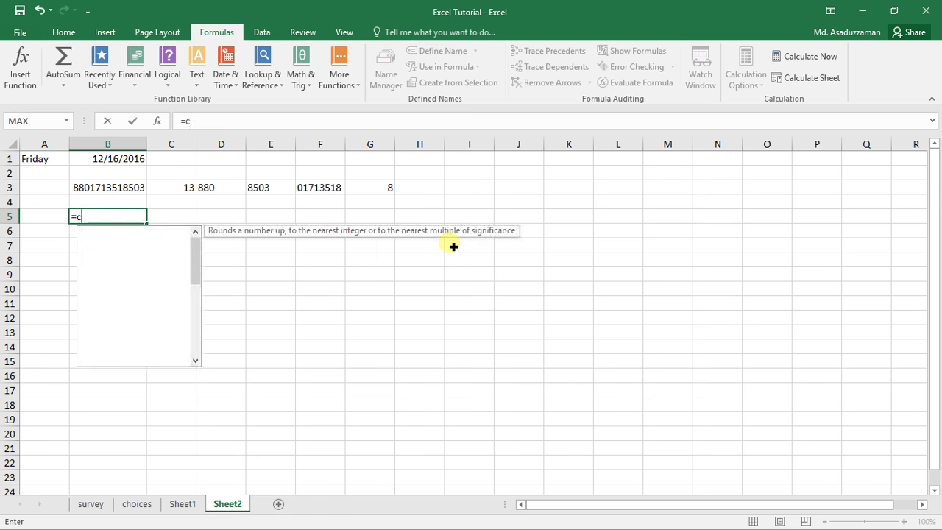
type("ount")
key("Tab")
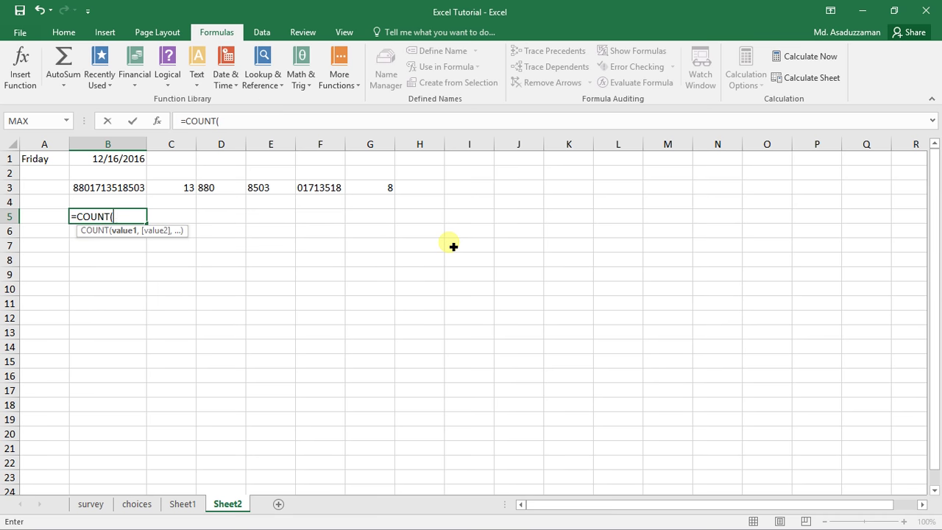
left_click(125, 187)
type(")")
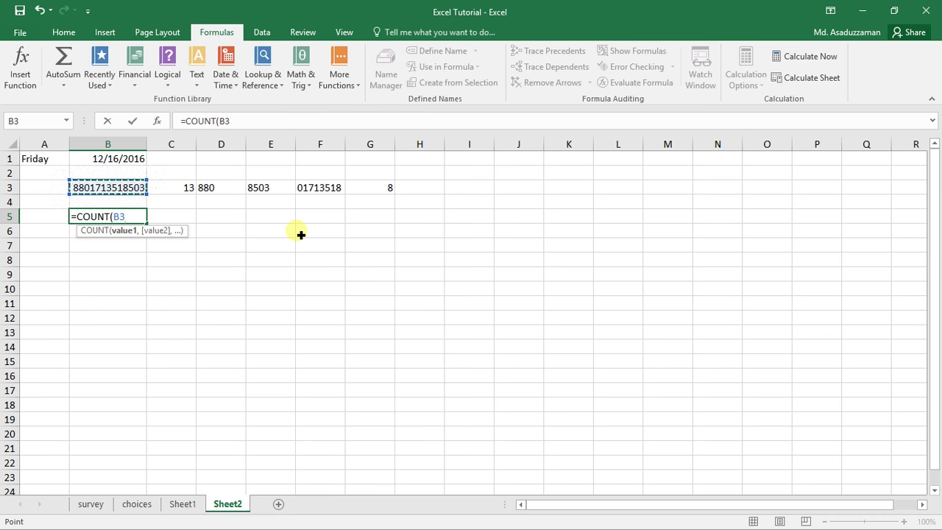
key("Return")
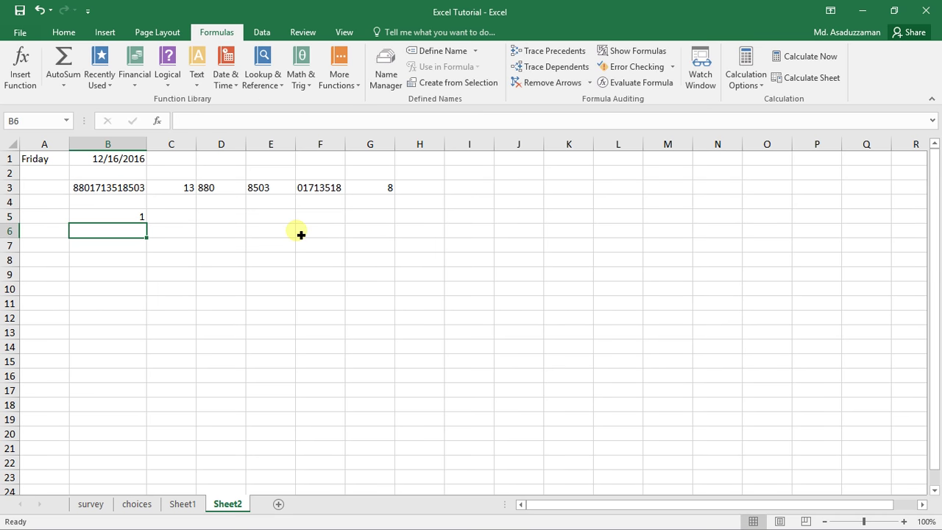
Delete the COUNT formula so B5 is empty again
key("Up")
key("Delete")
key("Down")
key("Down")
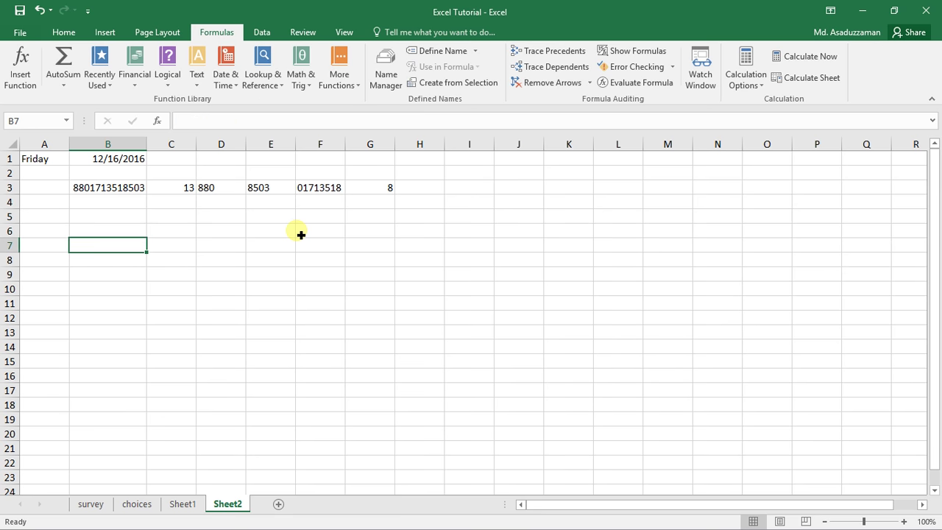
left_click(221, 216)
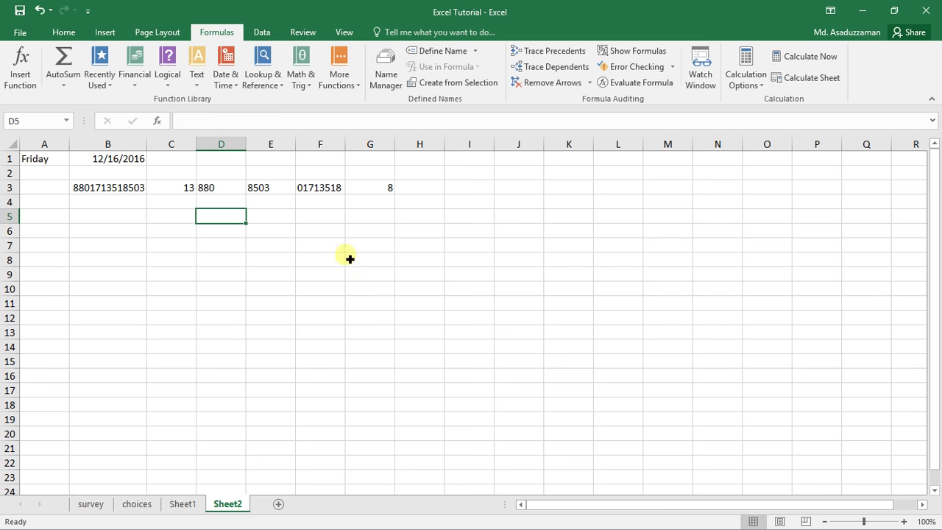
left_click(228, 80)
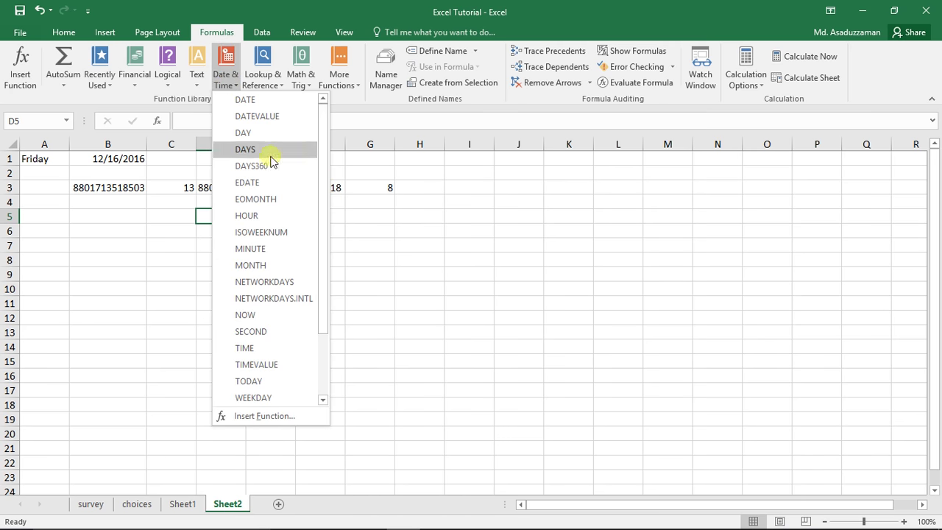
scroll(267, 251, "down", 1)
scroll(267, 257, "down", 1)
scroll(268, 263, "up", 2)
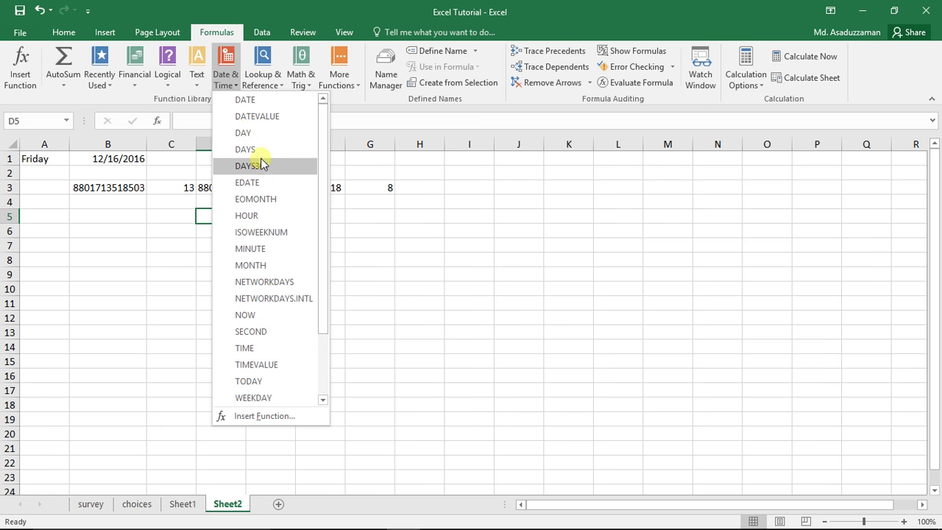
scroll(265, 249, "down", 1)
scroll(263, 249, "down", 1)
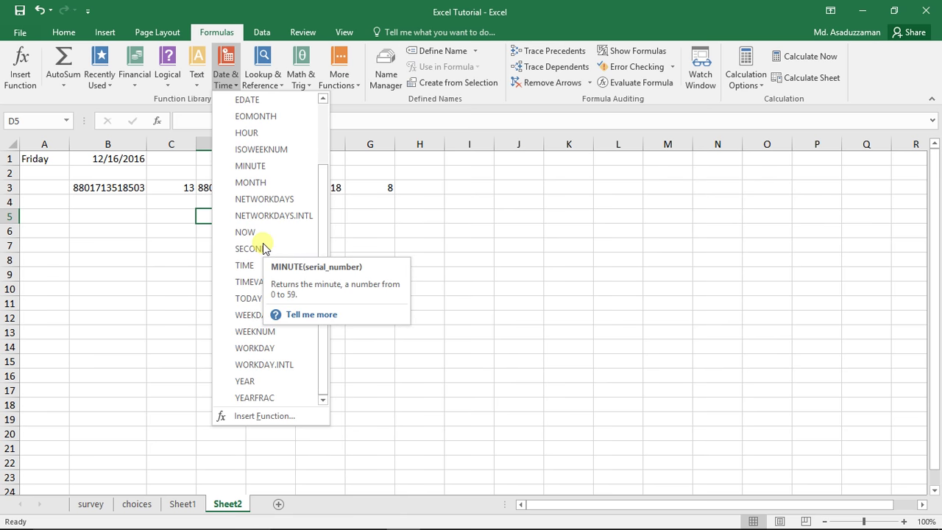
left_click(366, 220)
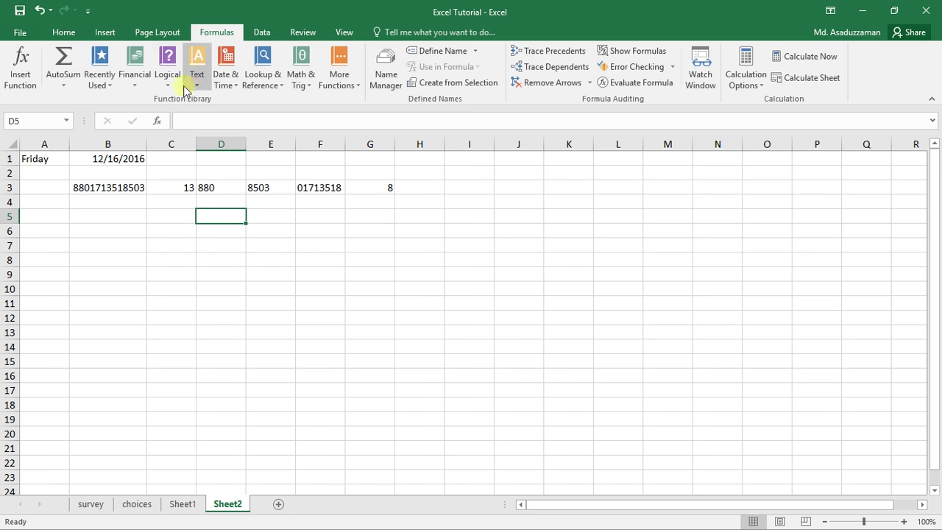
left_click(135, 89)
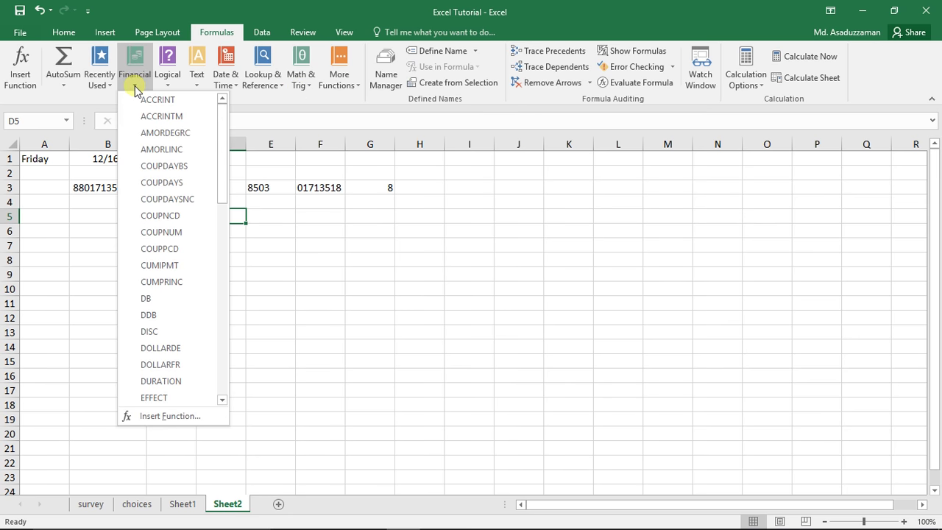
left_click(306, 89)
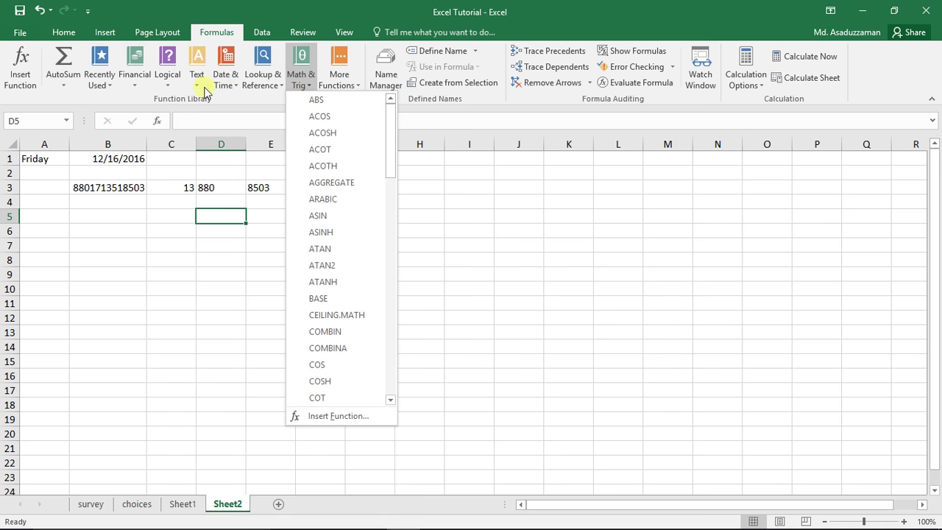
left_click(135, 87)
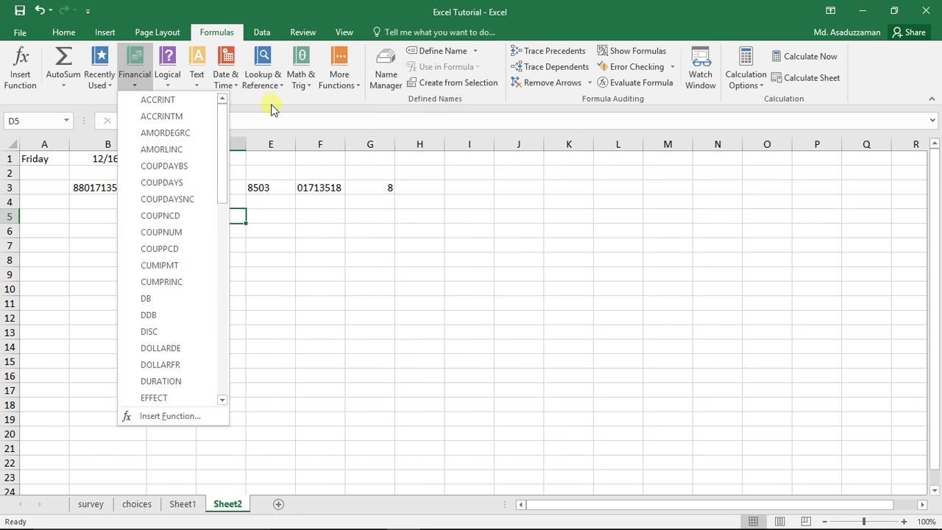
left_click(297, 100)
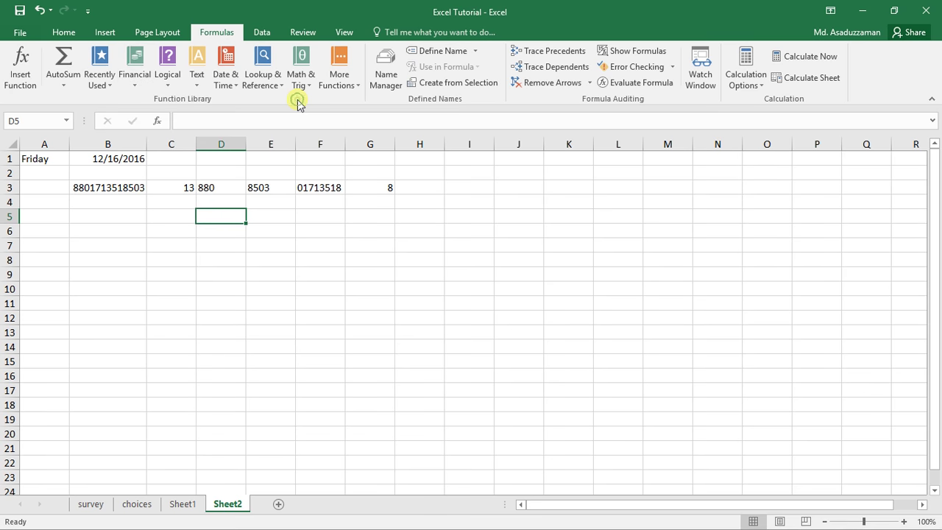
left_click(223, 87)
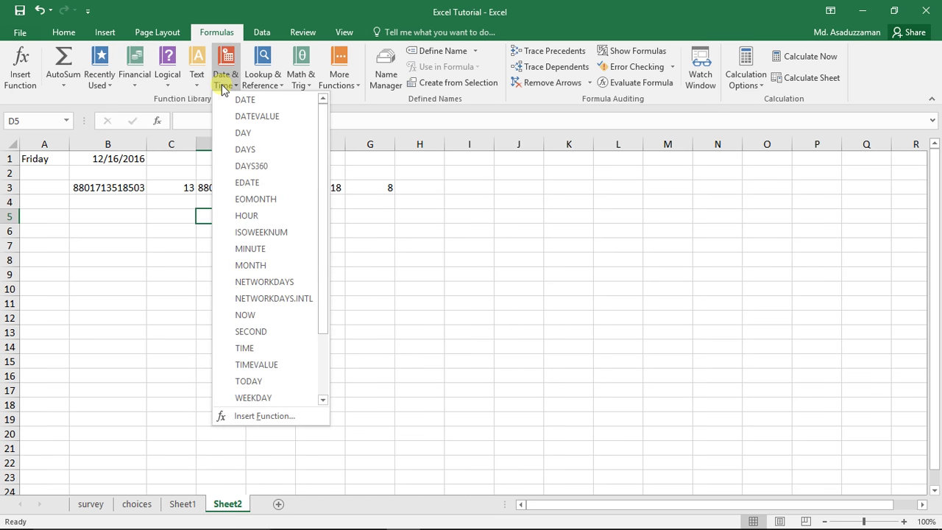
Enter =TODAY() in D5, displaying the current date 12/19/2016
left_click(417, 245)
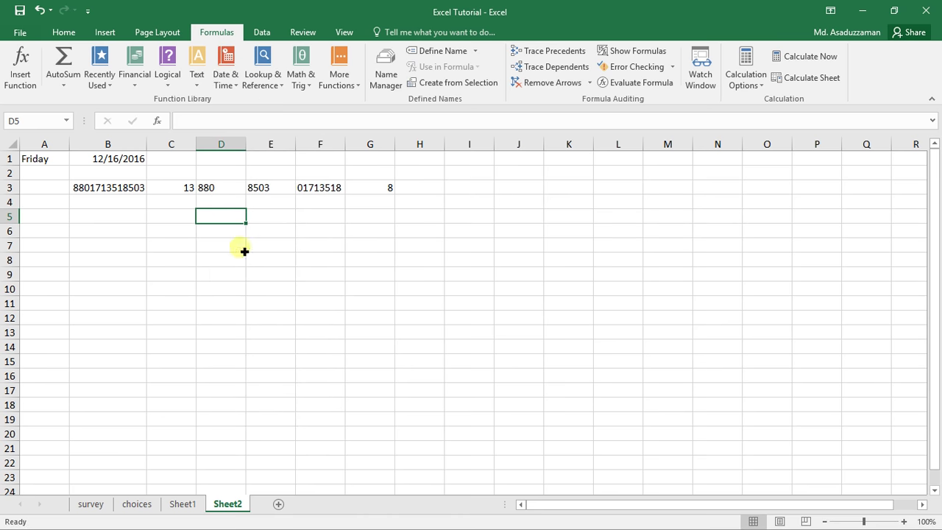
type("=")
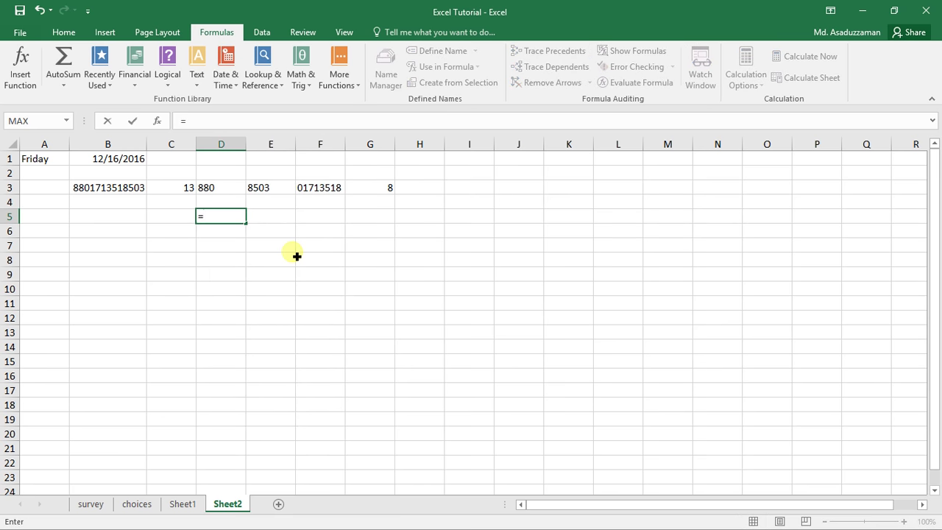
type("to")
key("Tab")
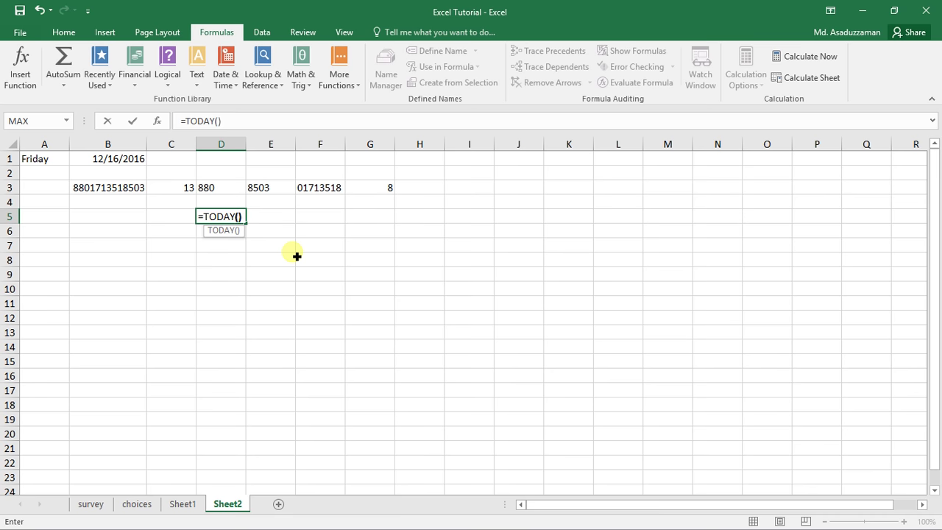
key("Return")
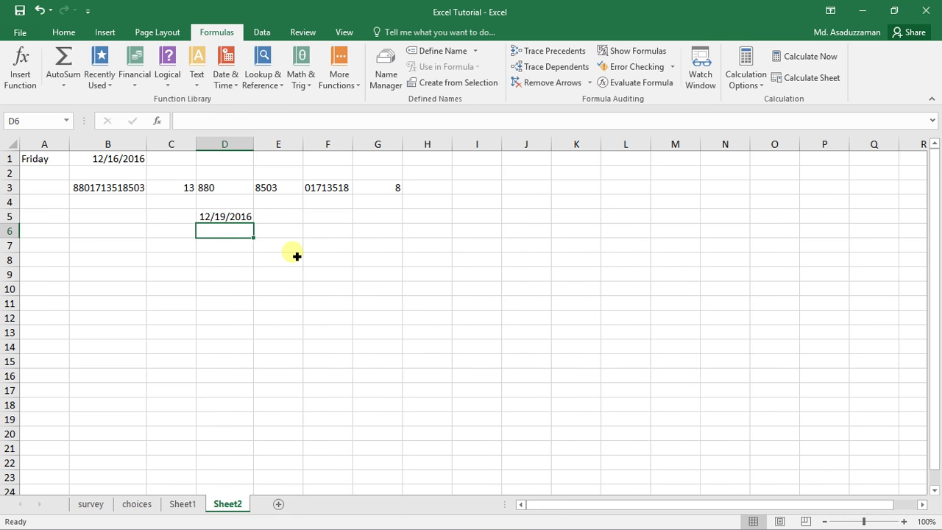
left_click(224, 216)
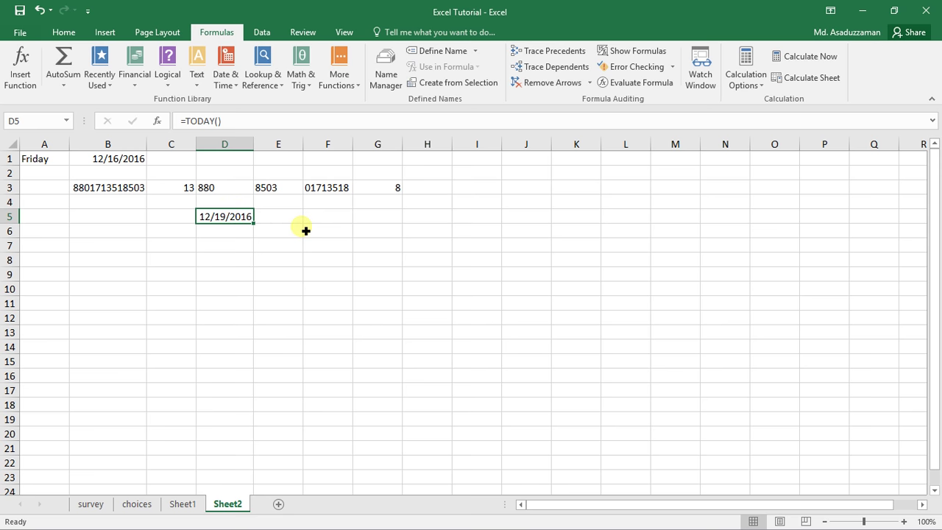
Browse the Date & Time, Financial and Math & Trig function lists
left_click(231, 89)
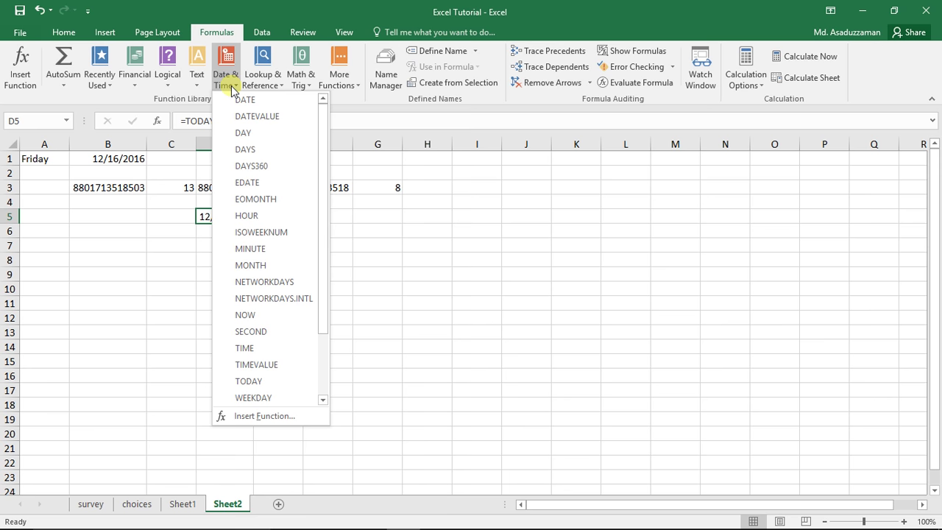
left_click(364, 248)
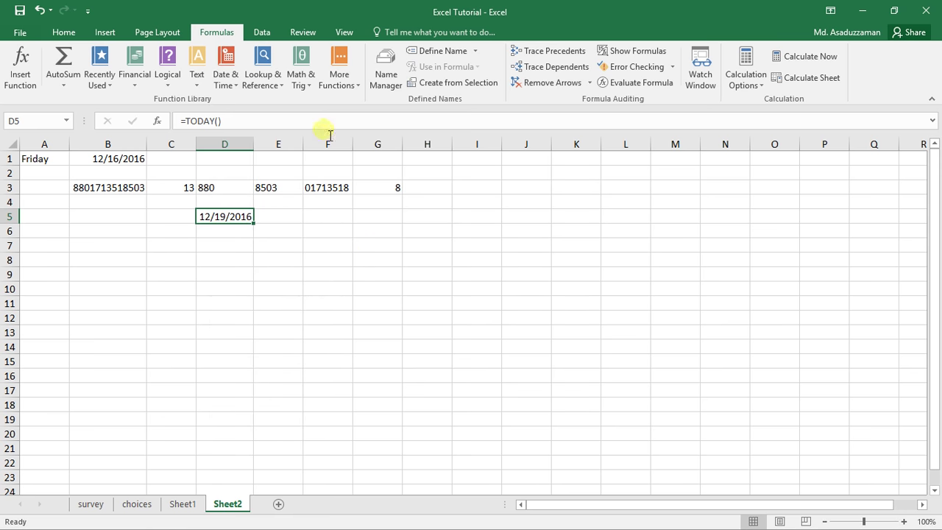
left_click(141, 87)
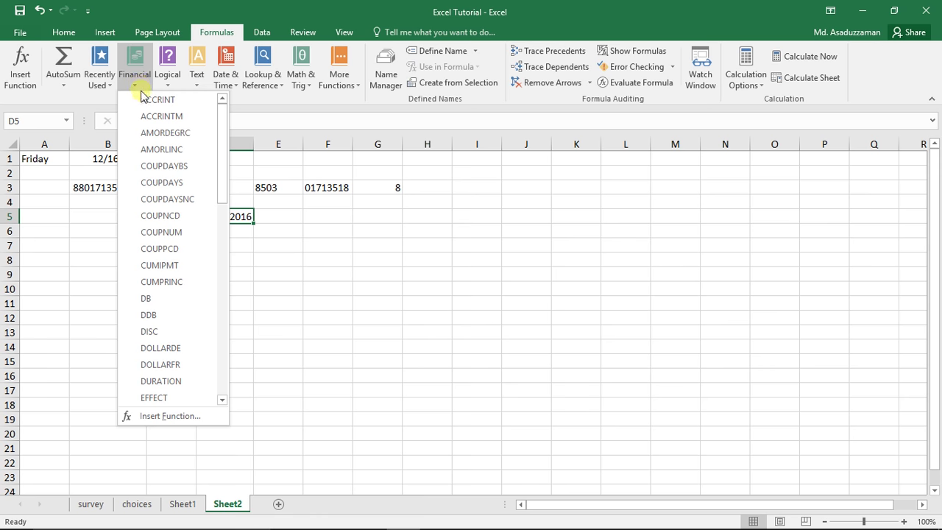
left_click(305, 86)
left_click(304, 87)
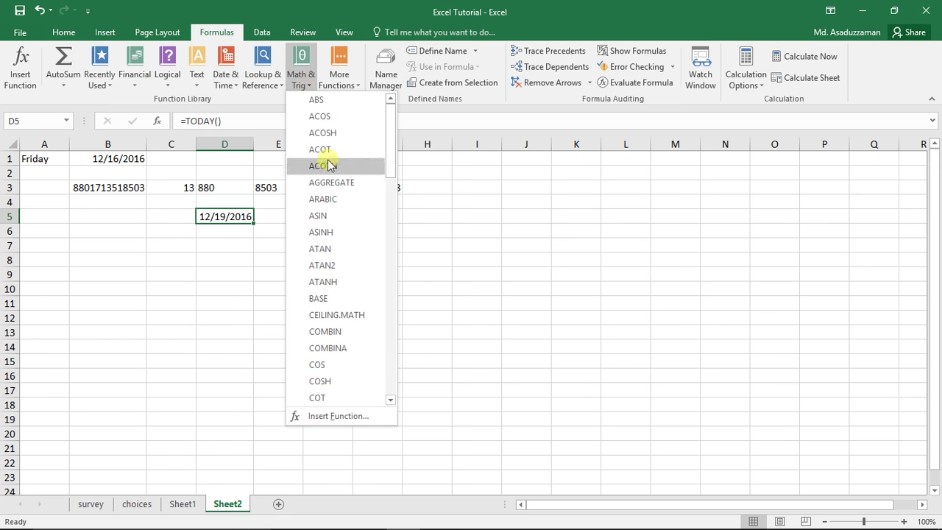
left_click(429, 217)
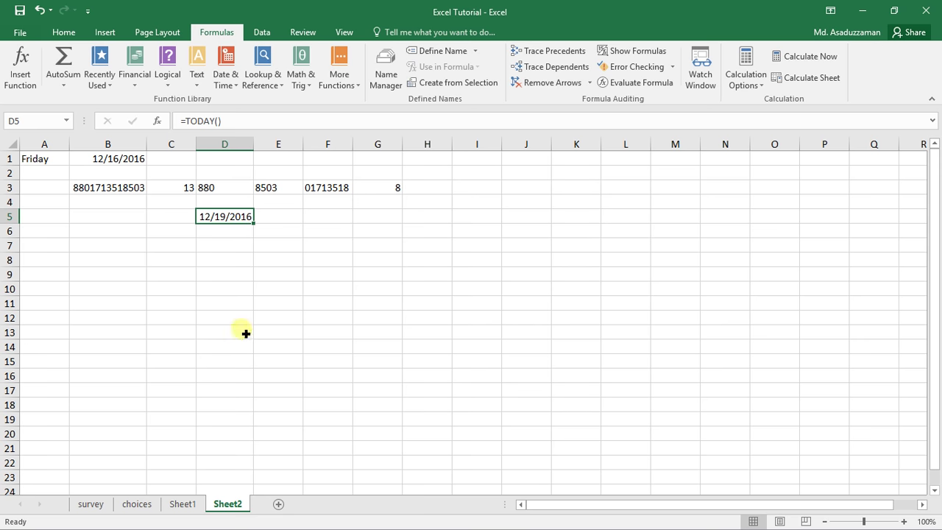
On Sheet1, select grades B2:B8 and inspect the nested IF formulas in B2, B4 and B5
left_click(181, 504)
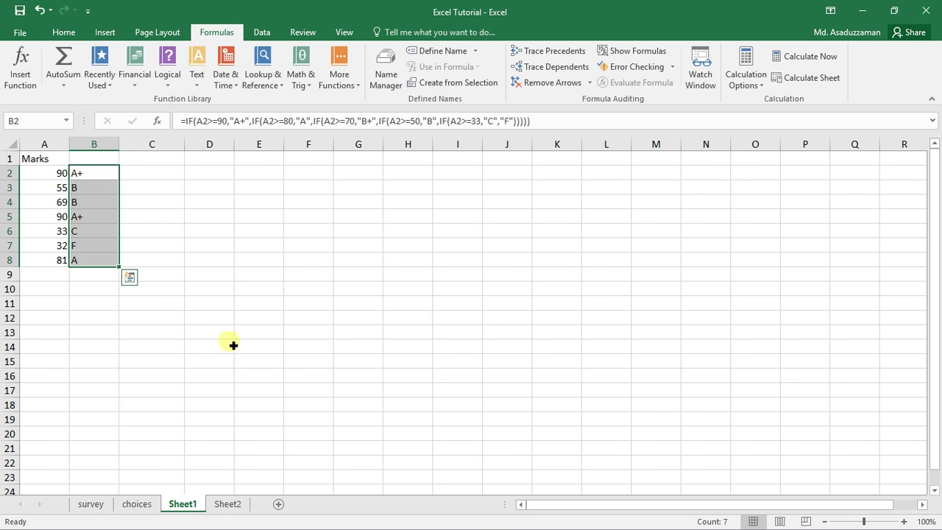
left_click_drag(86, 173, 86, 265)
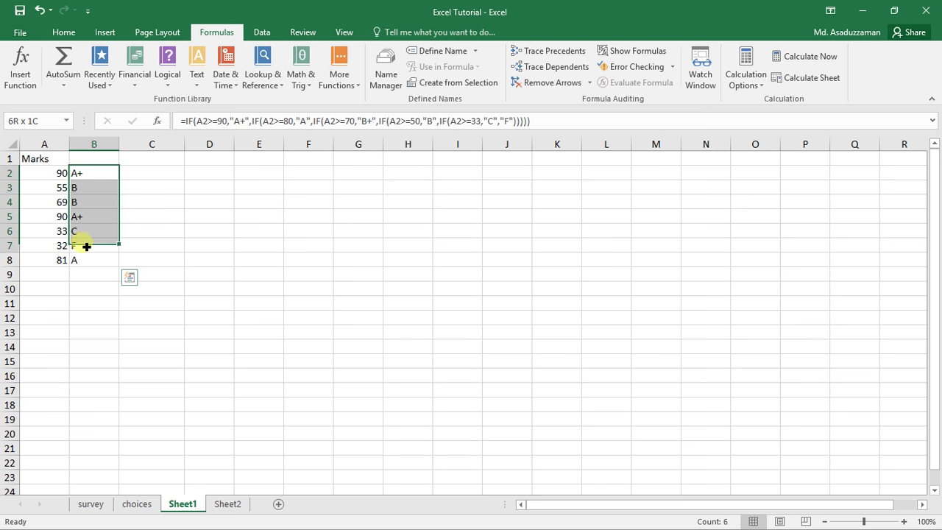
left_click(147, 205)
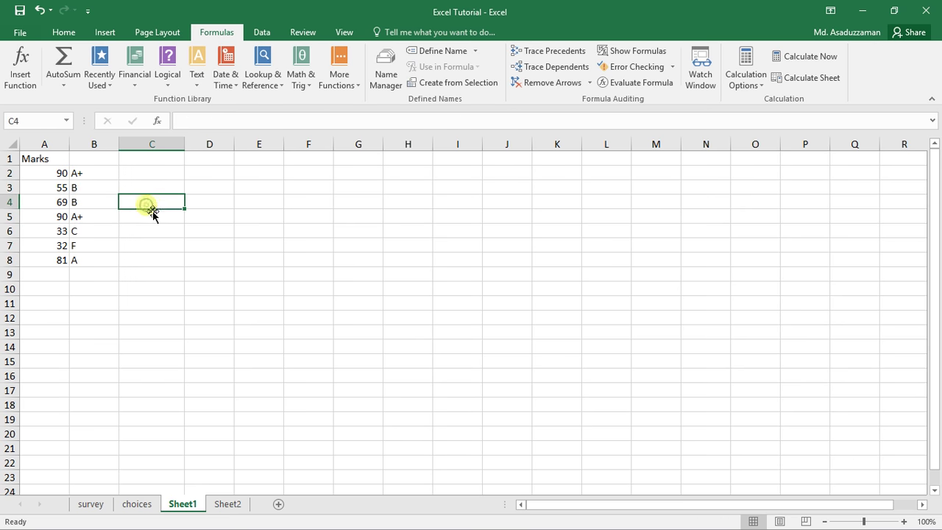
left_click_drag(83, 175, 89, 259)
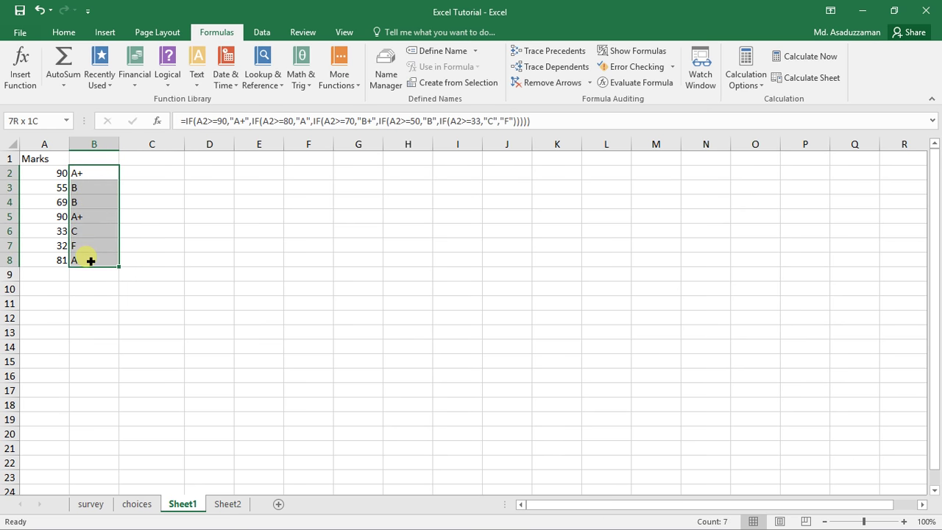
left_click(137, 175)
left_click(86, 177)
left_click(84, 202)
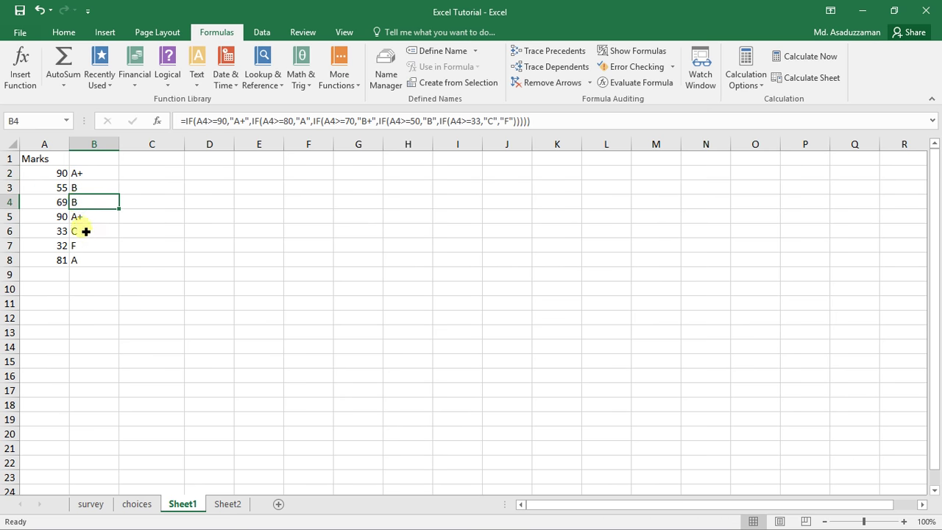
left_click(80, 219)
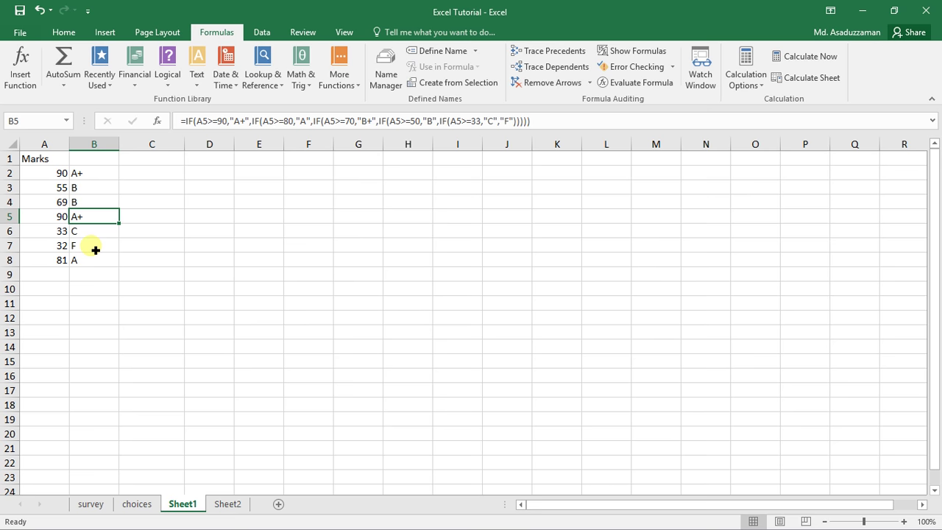